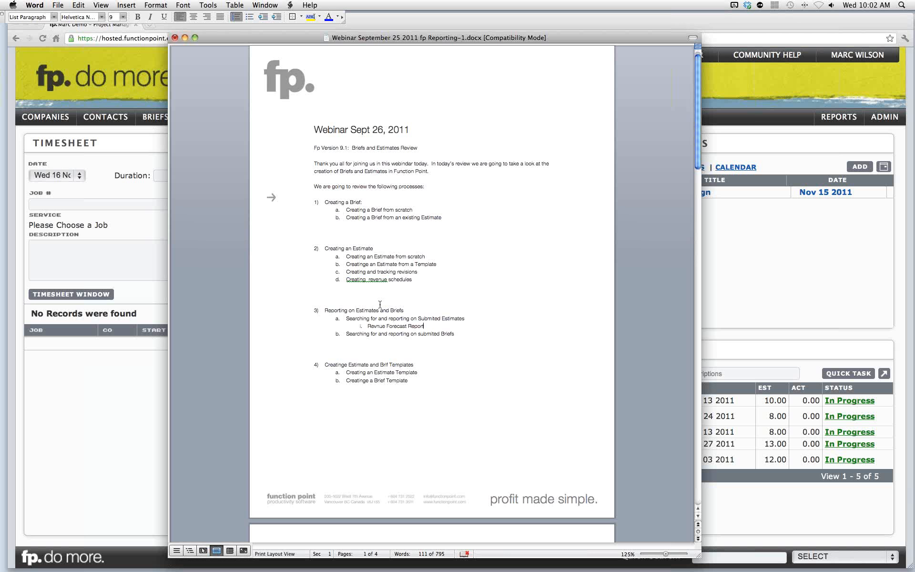
drag(370, 328, 419, 328)
click(418, 328)
drag(356, 286, 407, 286)
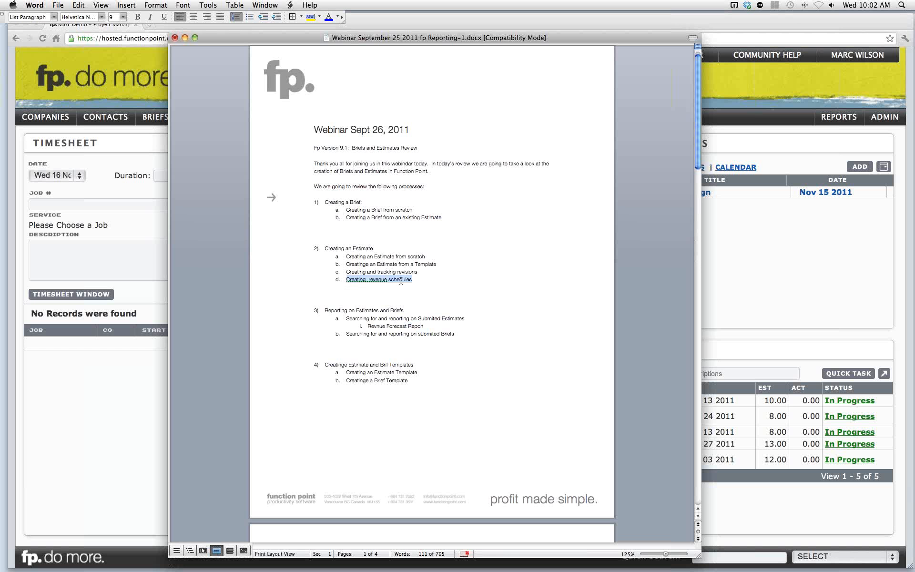
click(400, 286)
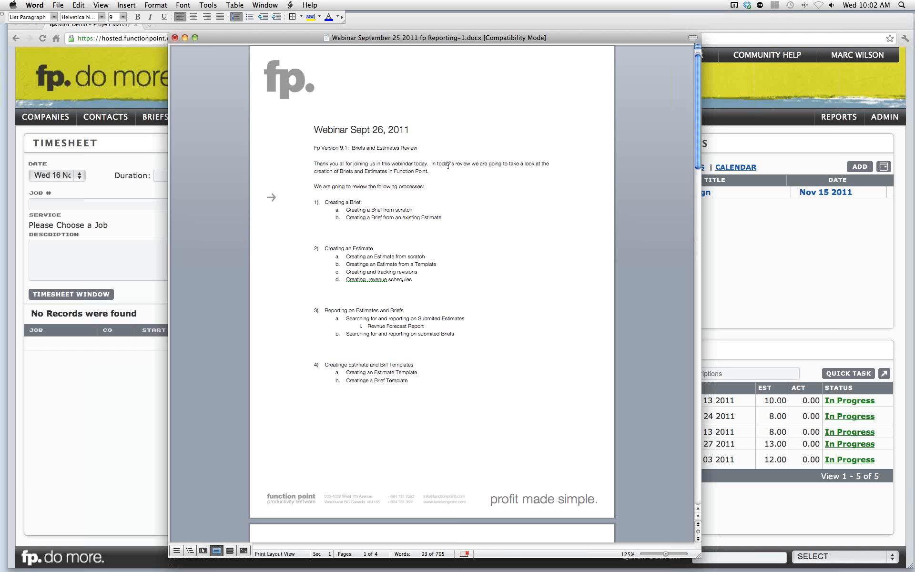
drag(426, 41, 914, 65)
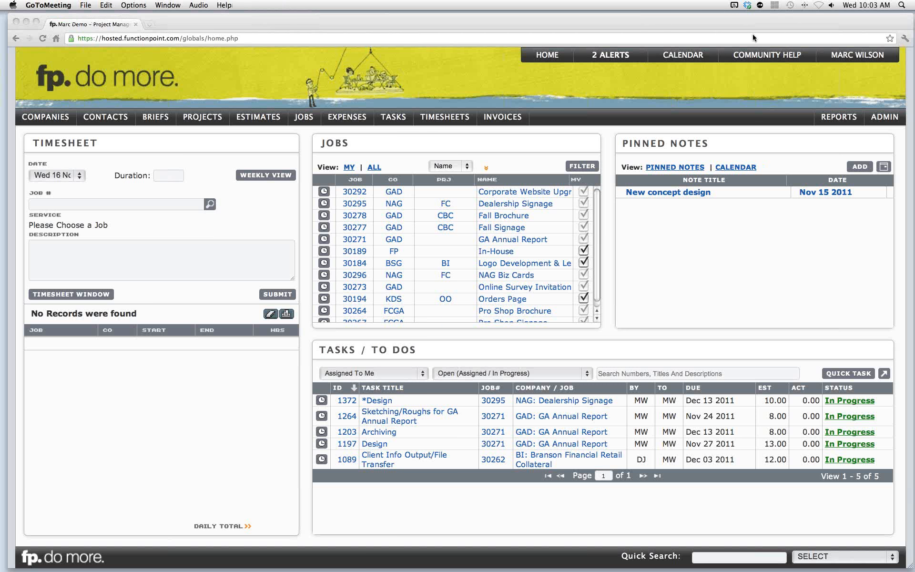
click(384, 61)
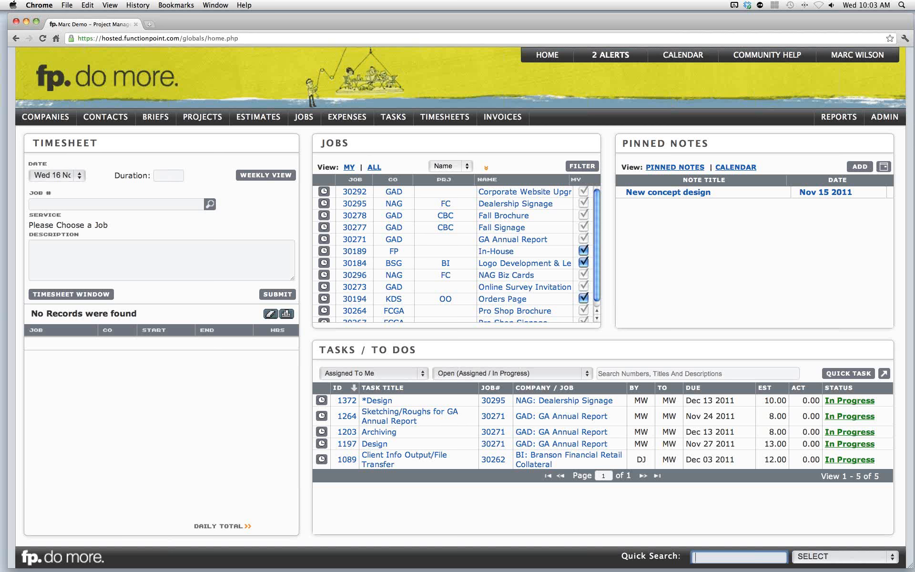
key(super+Tab)
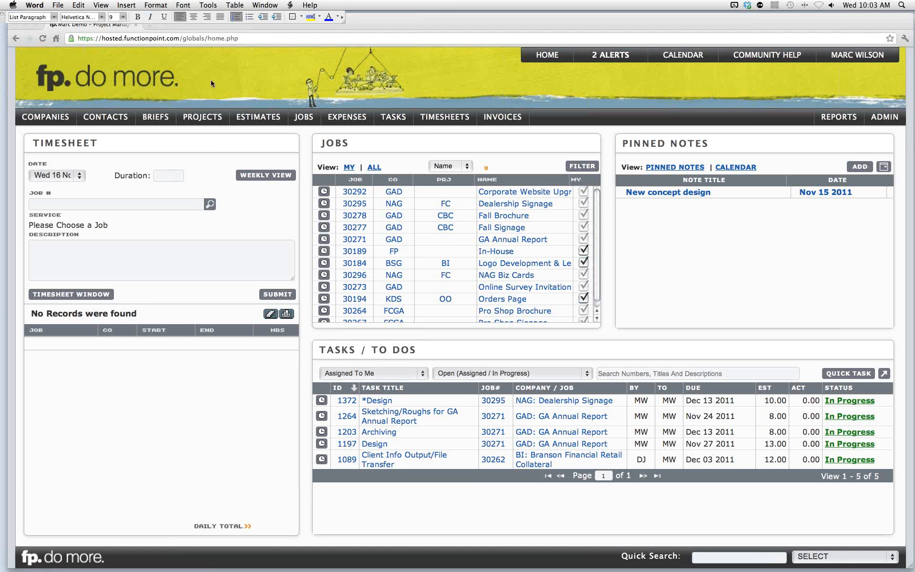
- Start a new brief and name it Webinar Brochure
click(162, 116)
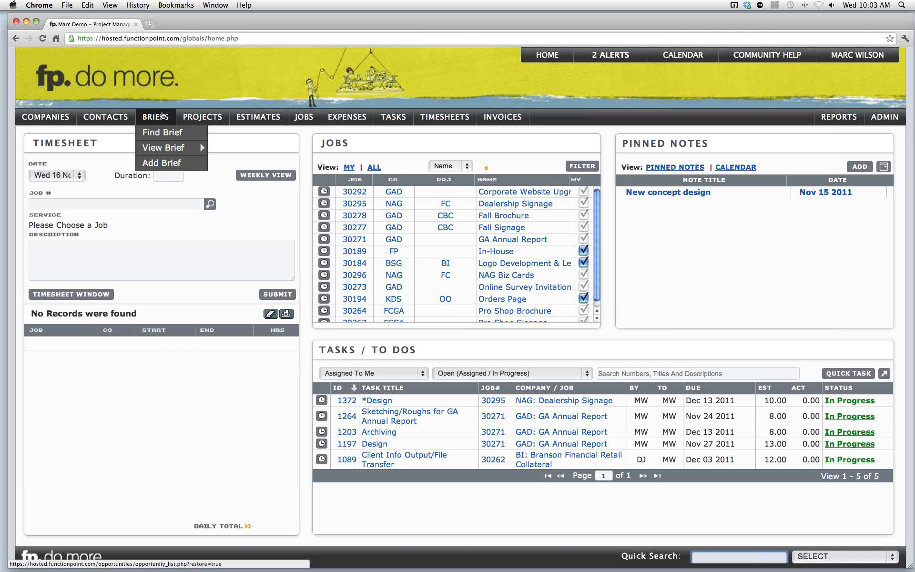
mouse_move(163, 148)
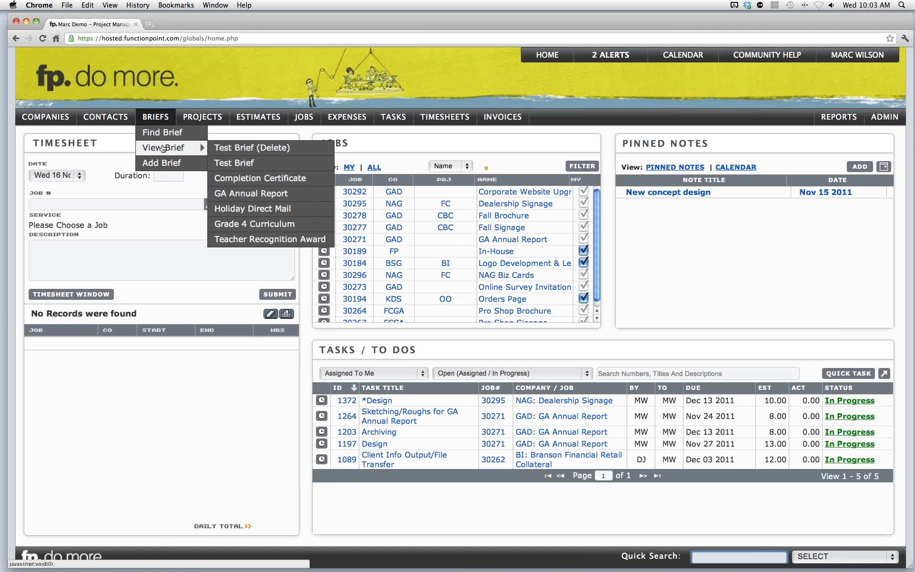
click(162, 164)
click(162, 163)
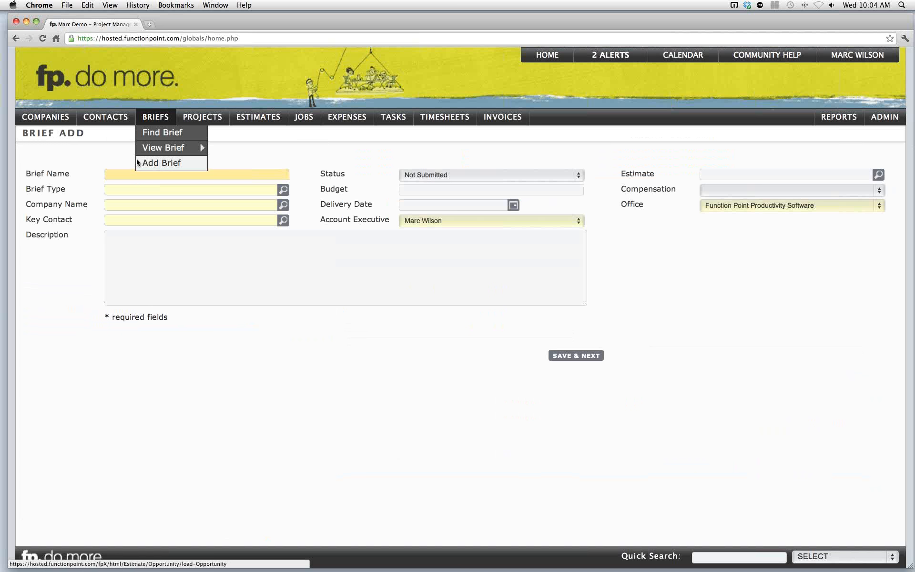
text(Webinard Brochure)
click(132, 175)
key(BackSpace)
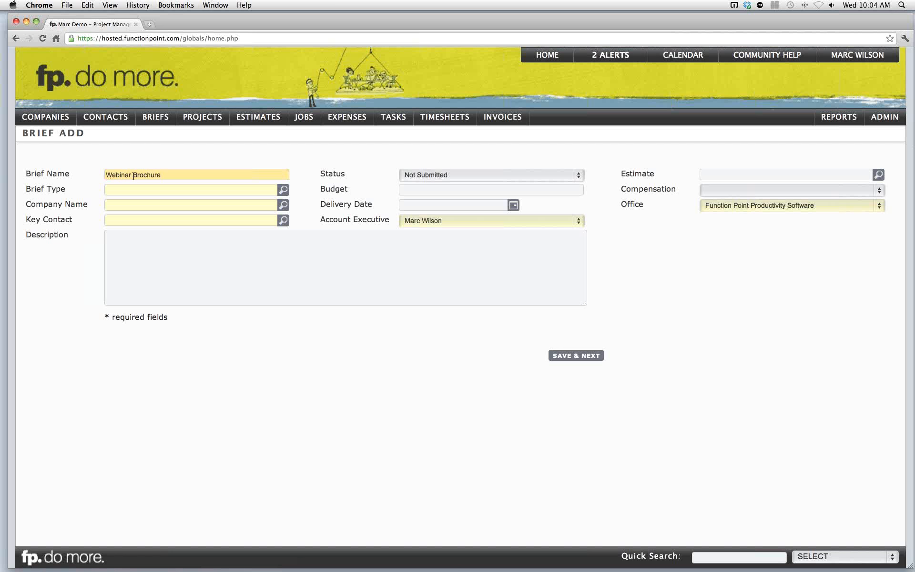
- Set the brief type to Brochure from the list of available values
click(138, 188)
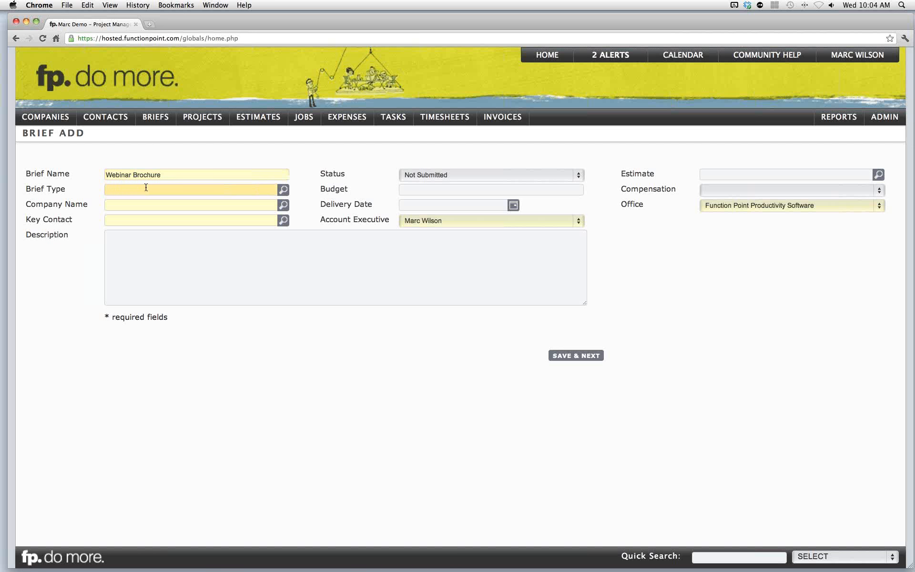
click(284, 191)
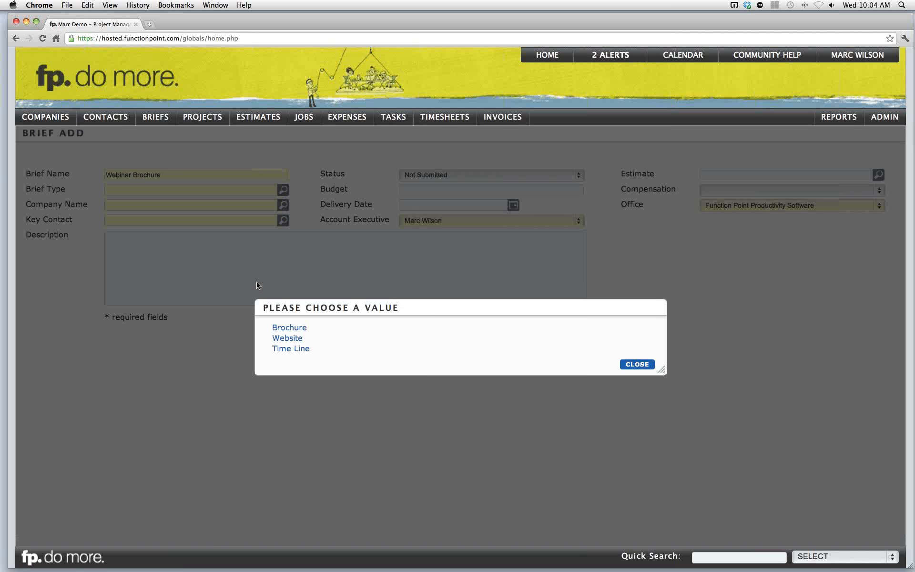
click(290, 329)
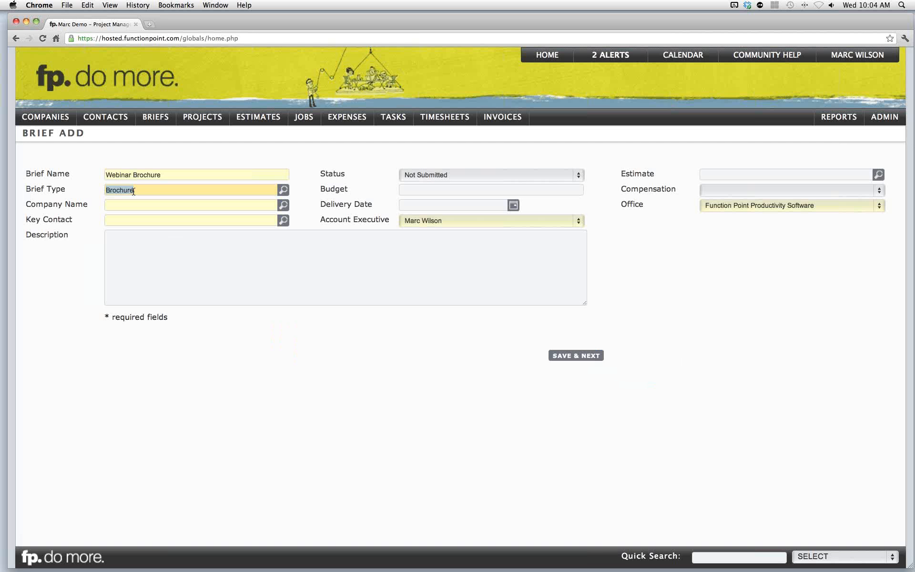
- Set the company name to Northshore Auto Group by entering a partial match
drag(325, 219, 385, 218)
click(385, 218)
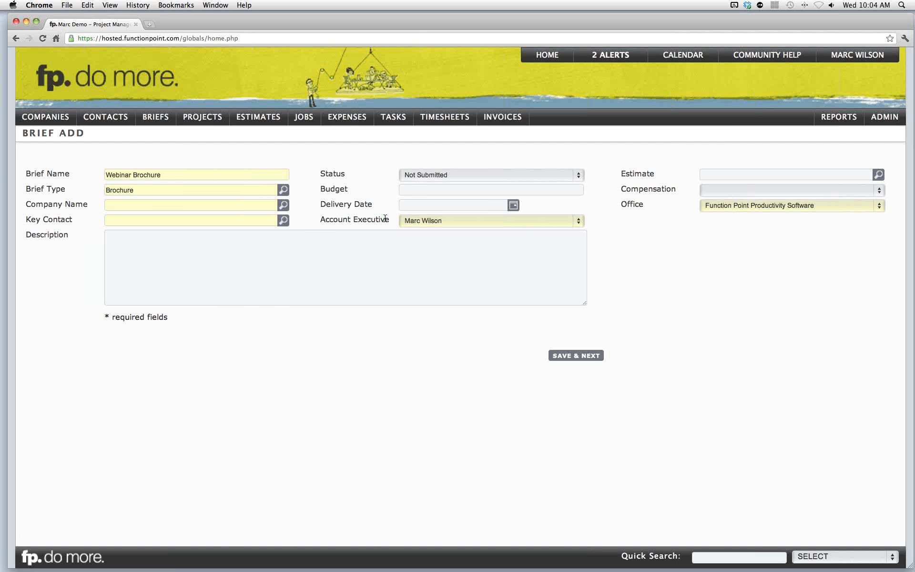
click(153, 205)
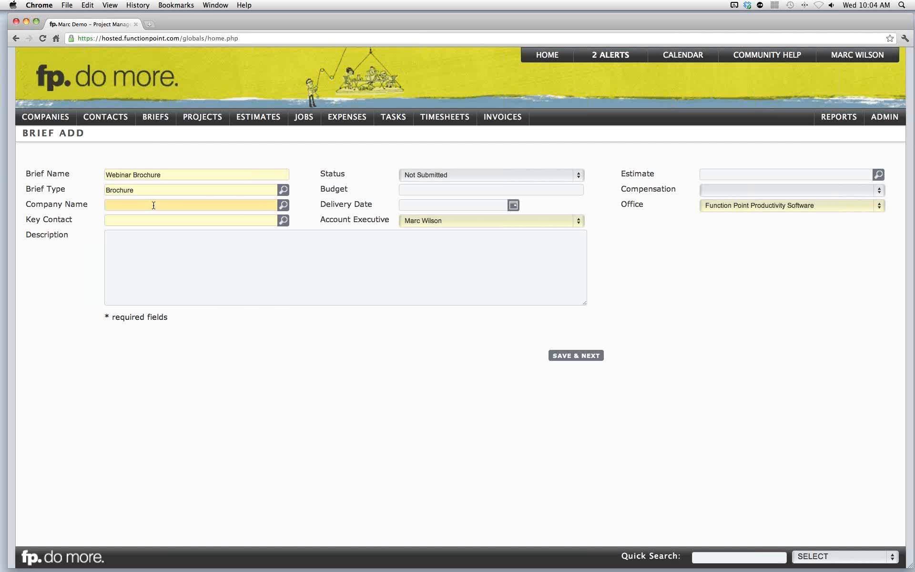
text(northshore)
click(62, 215)
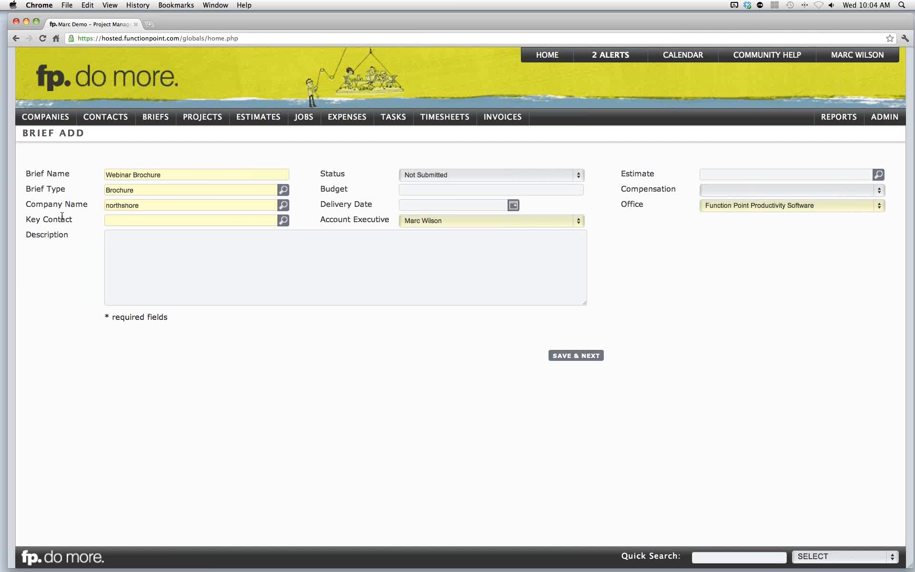
- Set the key contact by entering part of the contact's first name and picking the match
click(139, 221)
text(paul)
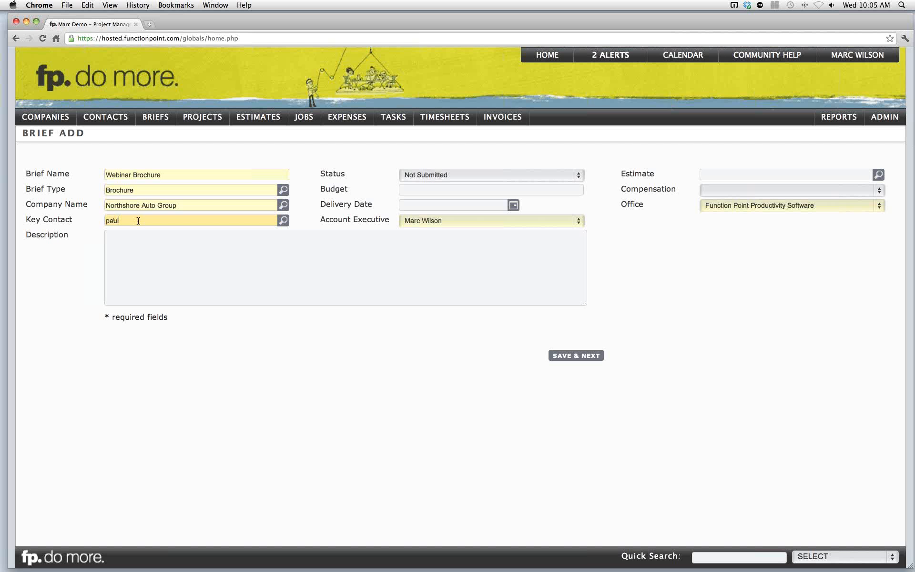
click(90, 224)
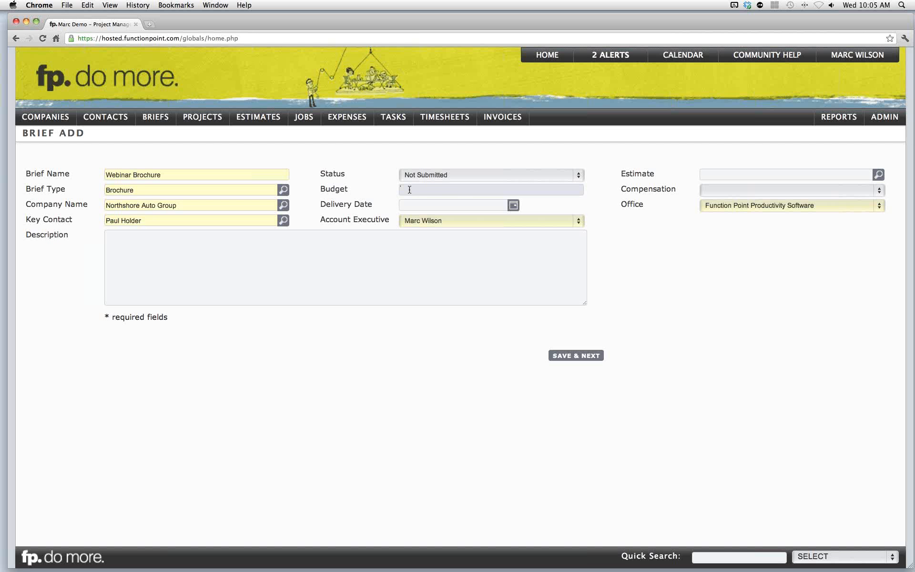
- Set the budget to 12500 and the delivery date to Dec 21 2011
text(120)
text(00)
click(433, 204)
text(dec 2,1)
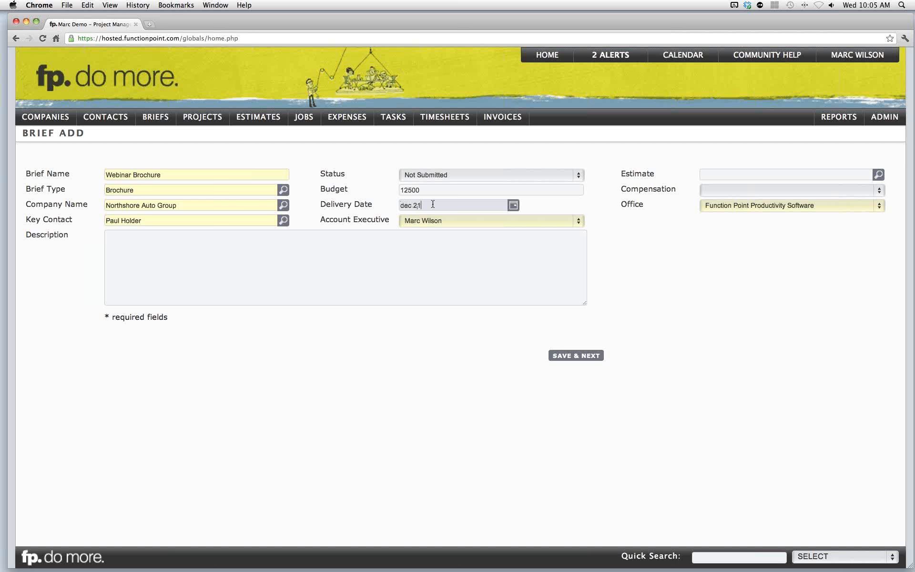
click(379, 200)
click(513, 205)
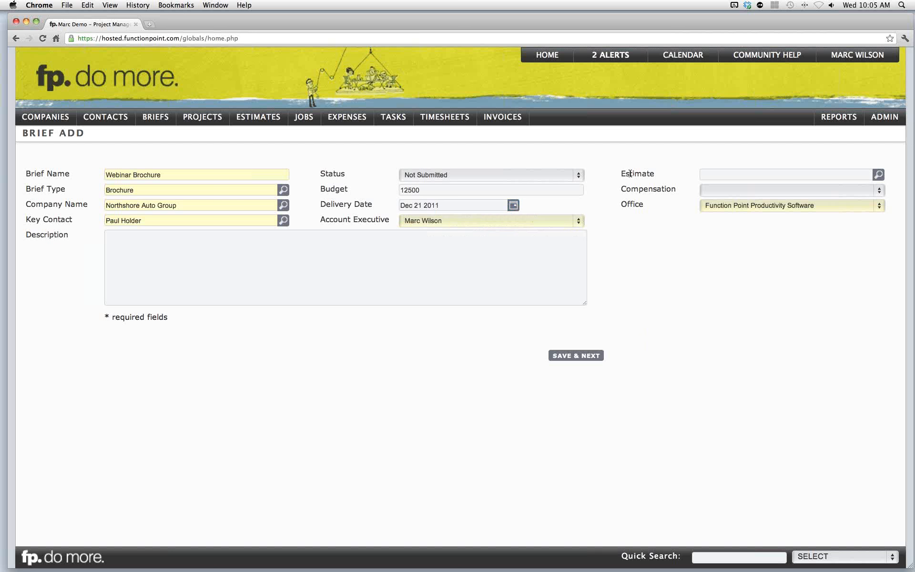
click(714, 174)
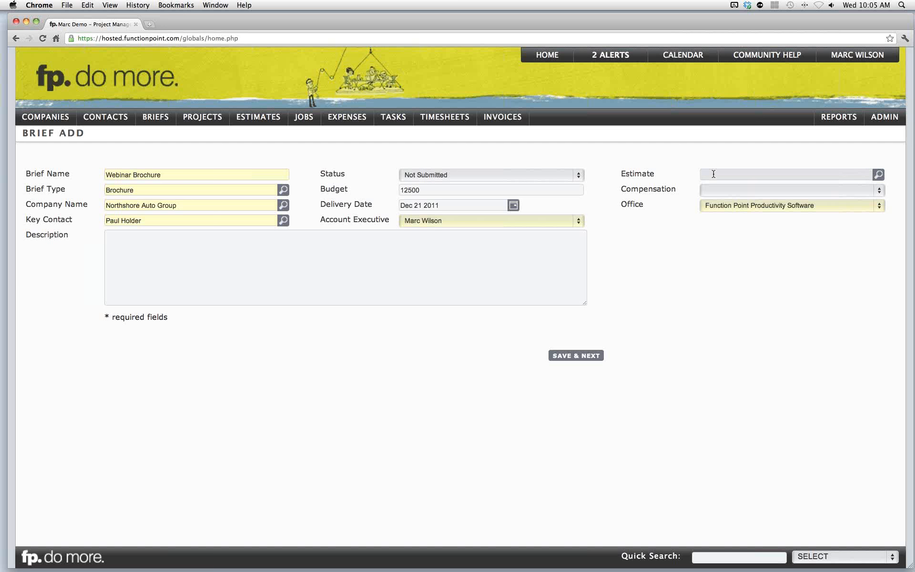
click(746, 190)
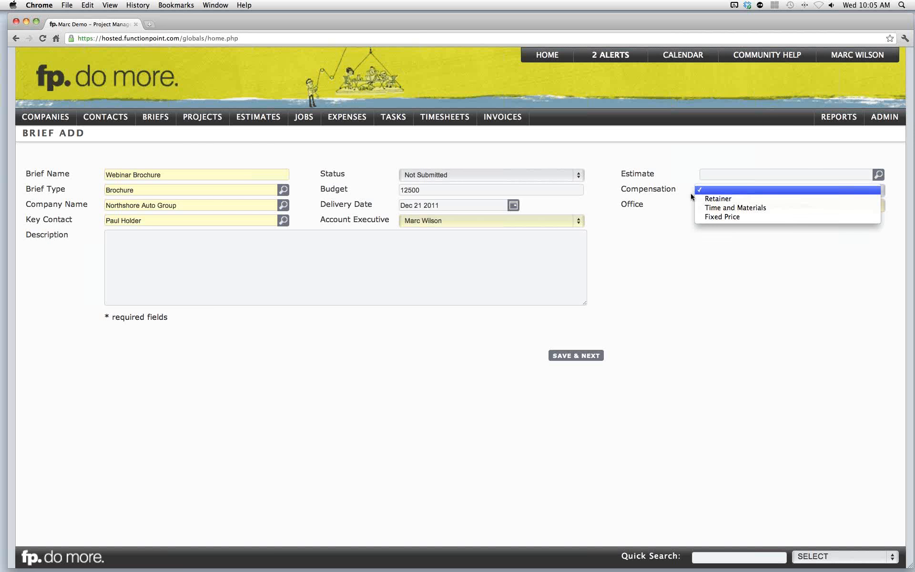
click(637, 190)
- Enter Overall Description as the brief's description and save to continue to the next page
click(294, 265)
text(Overall Description)
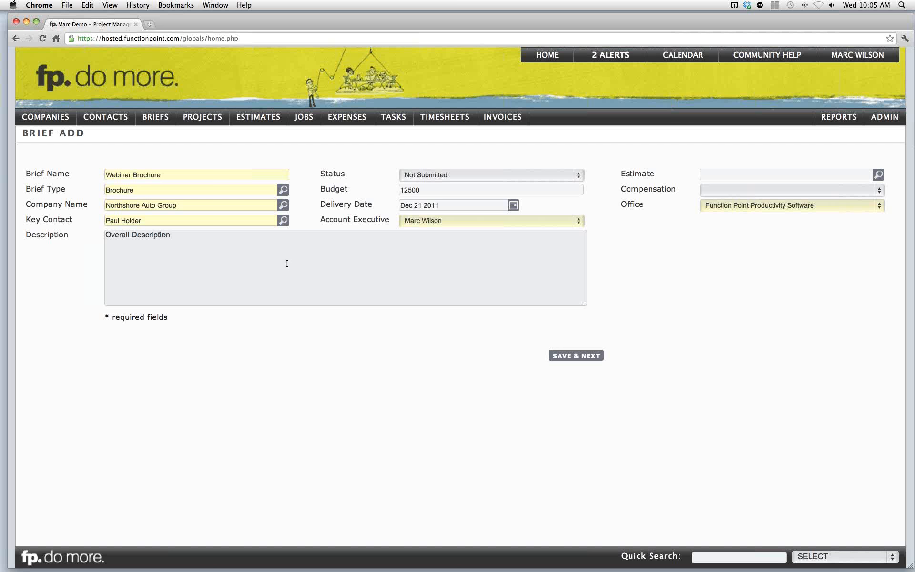
click(334, 326)
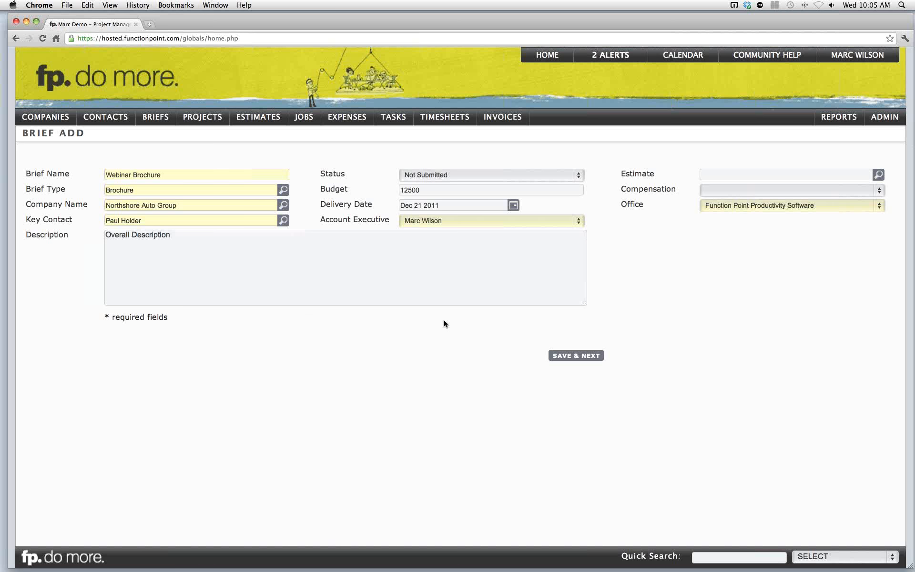
drag(585, 304, 566, 296)
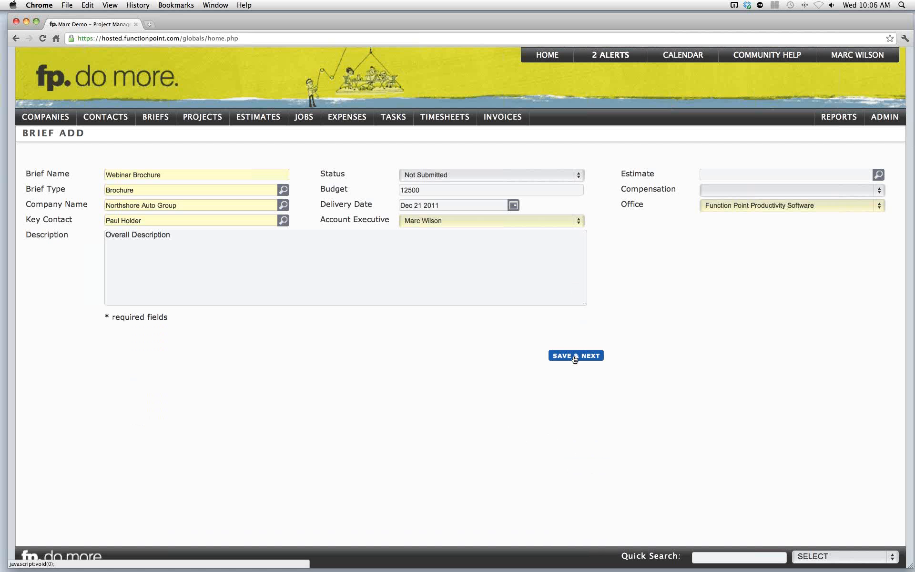
click(574, 357)
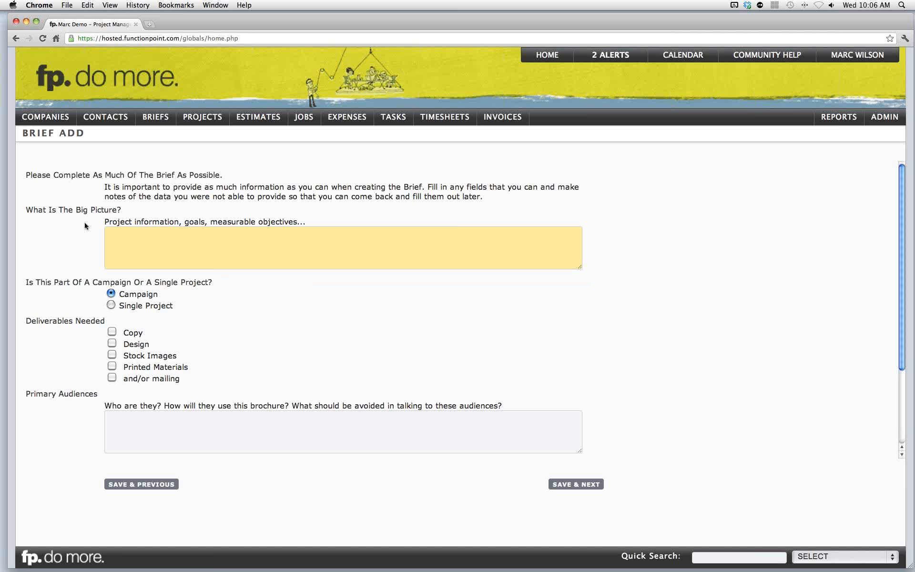
- Answer the big picture question with We must entere data here
drag(59, 213, 184, 221)
click(189, 219)
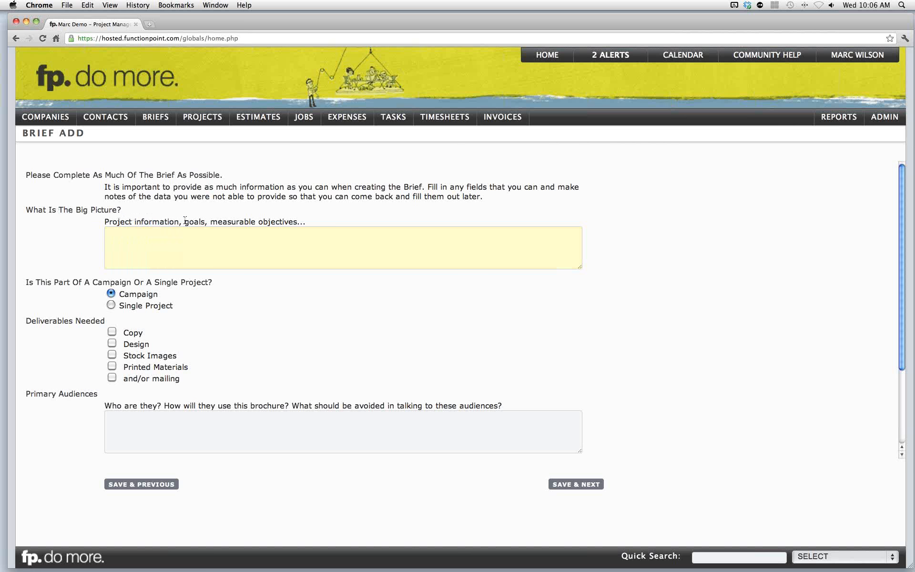
click(193, 239)
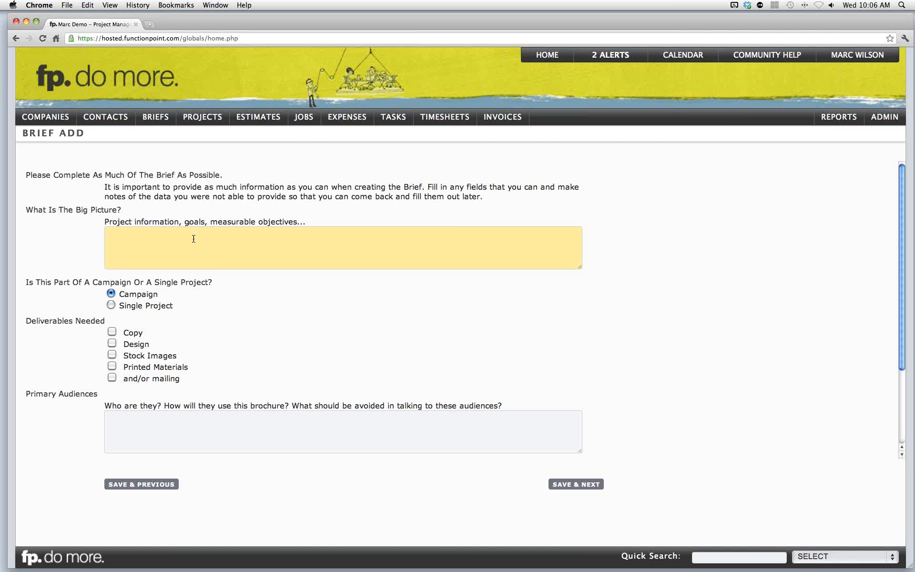
text(We must entere data here)
click(475, 293)
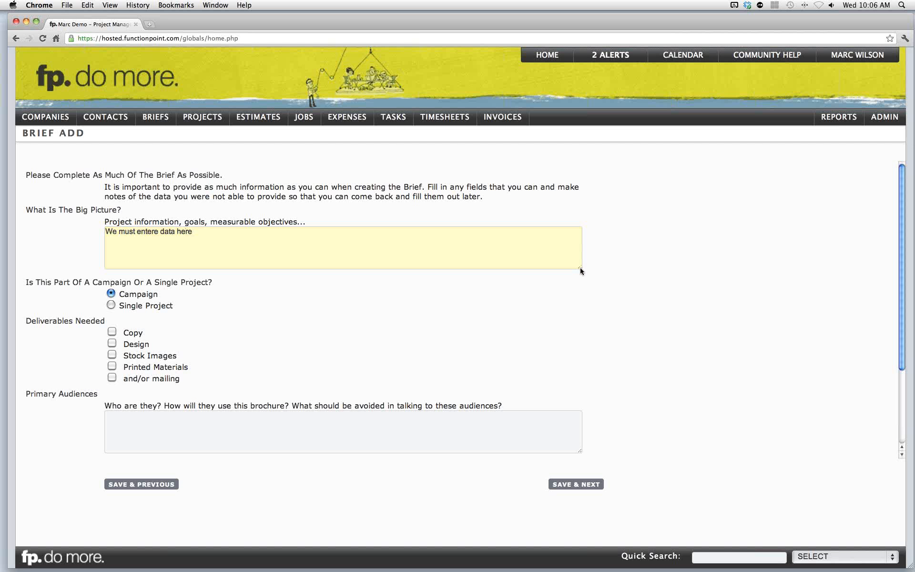
drag(579, 267, 561, 256)
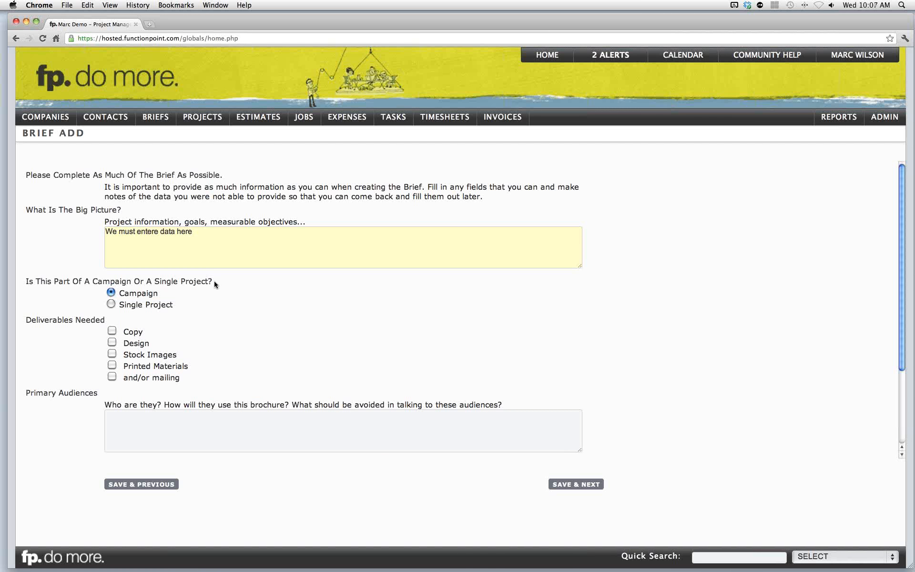
- Mark the brief as a single project needing Copy, Design, Stock Images and Printed Materials, then save and continue
click(111, 304)
click(111, 293)
click(113, 331)
click(112, 342)
click(112, 353)
click(112, 366)
click(112, 304)
scroll(151, 307, down, 5)
click(176, 332)
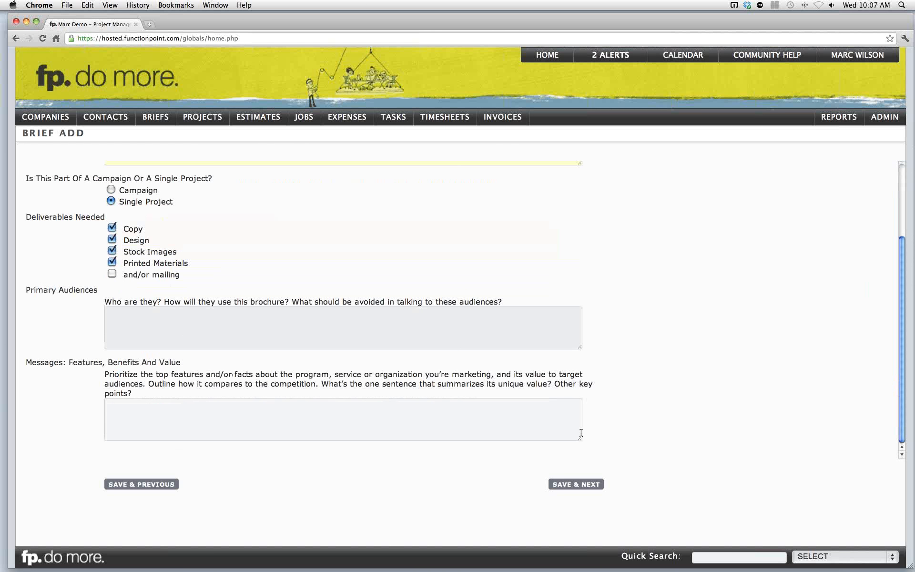
click(577, 484)
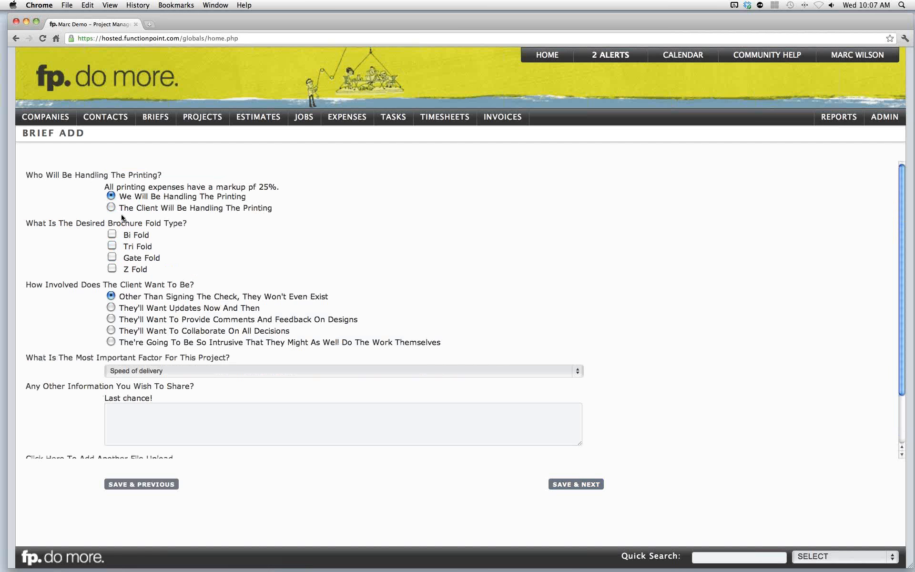
- Choose Bi Fold and Tri Fold as the desired brochure fold types
click(113, 245)
click(149, 370)
click(149, 370)
- Add another supporting file upload field to the brief
scroll(159, 339, down, 3)
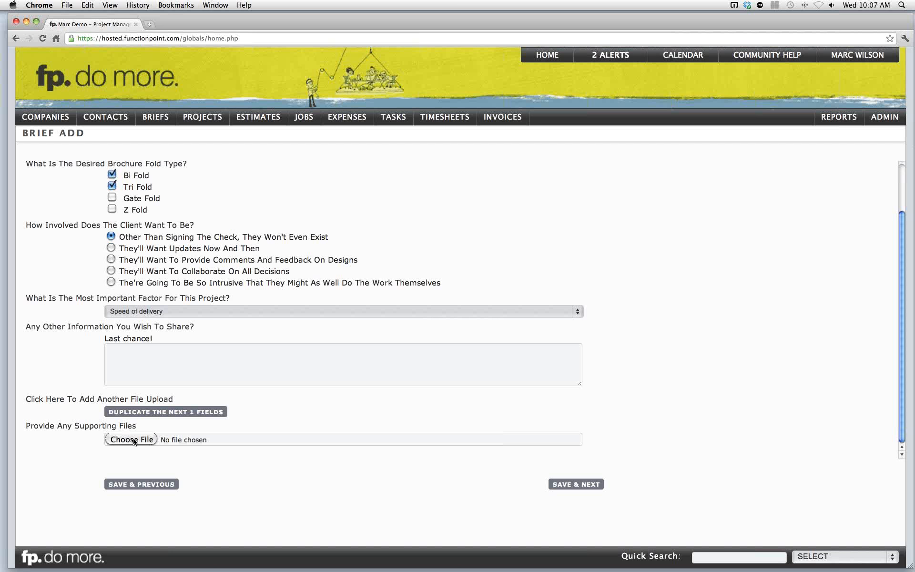
scroll(135, 437, down, 1)
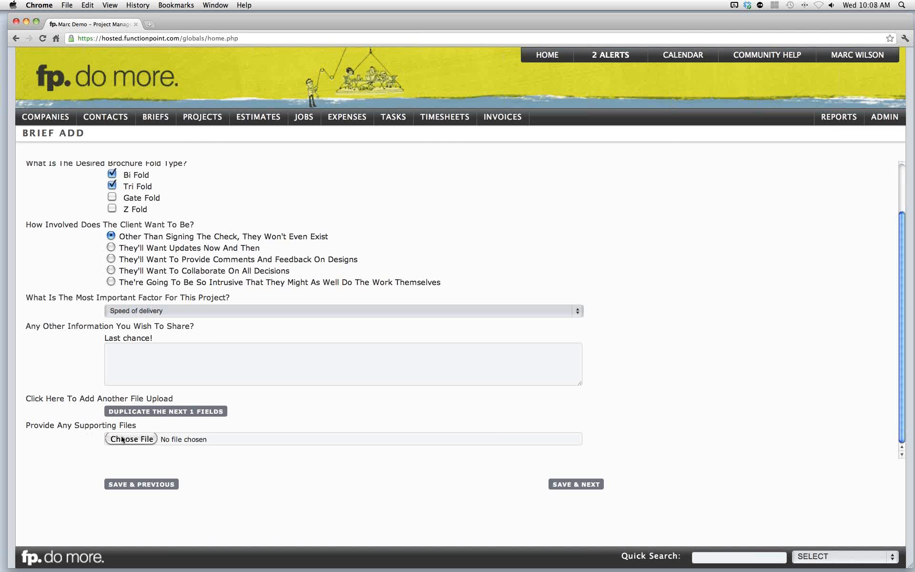
click(138, 412)
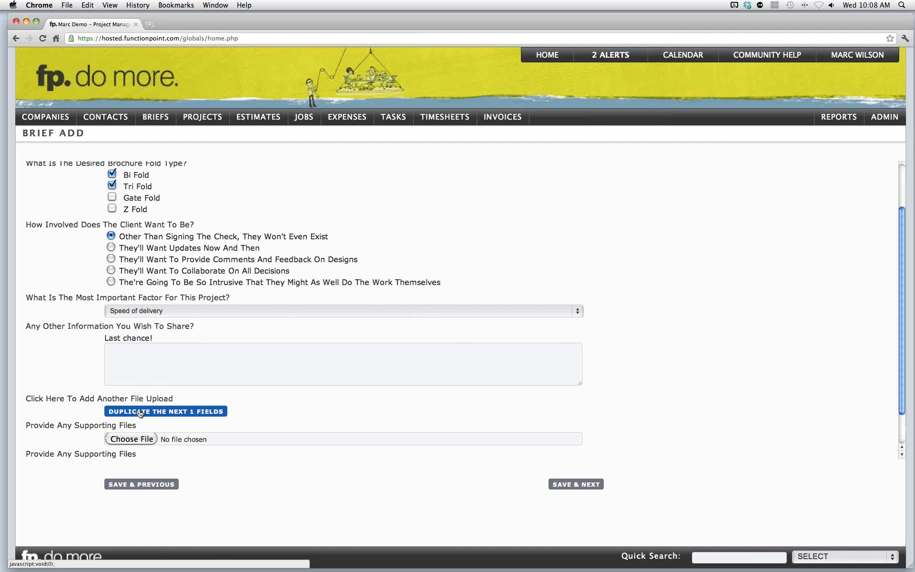
- Save the final questionnaire page of the brief and expand the saved brief's details
scroll(141, 394, down, 1)
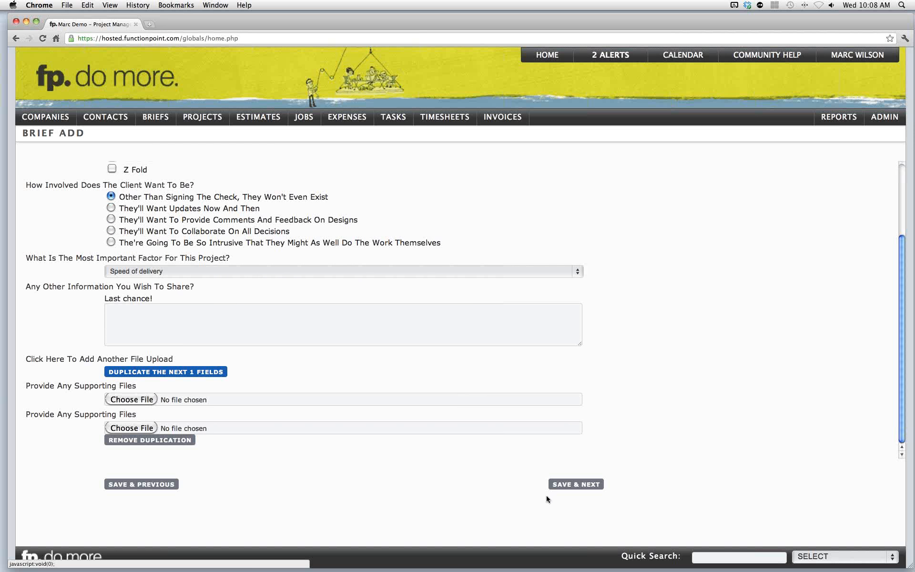
click(562, 485)
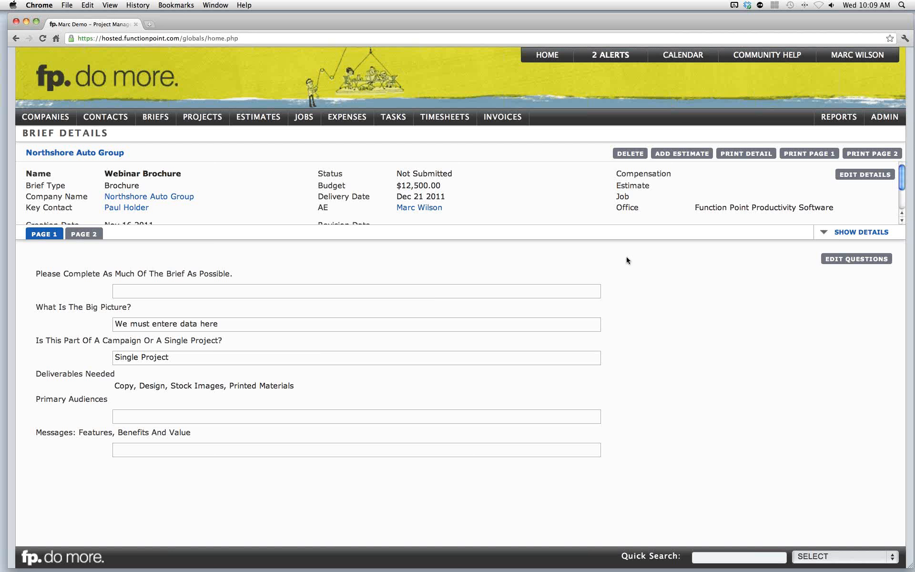
click(827, 233)
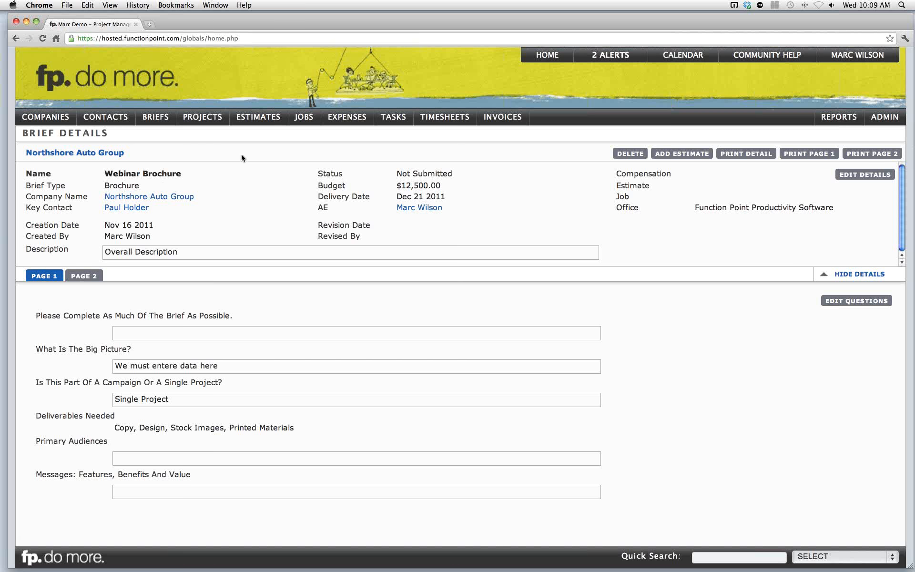
- Open the 30297 NA Winter Brochure estimate and expand its details
mouse_move(256, 127)
mouse_move(267, 147)
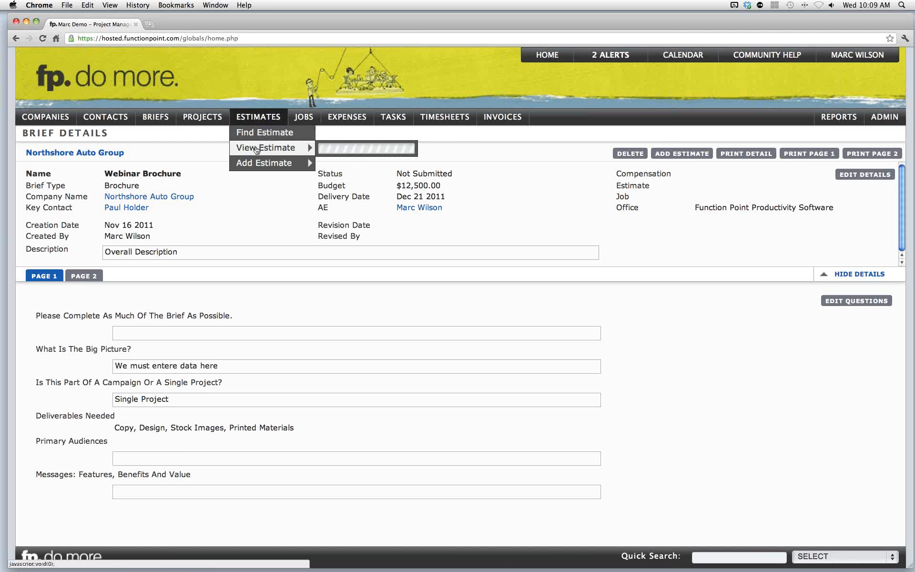
click(377, 149)
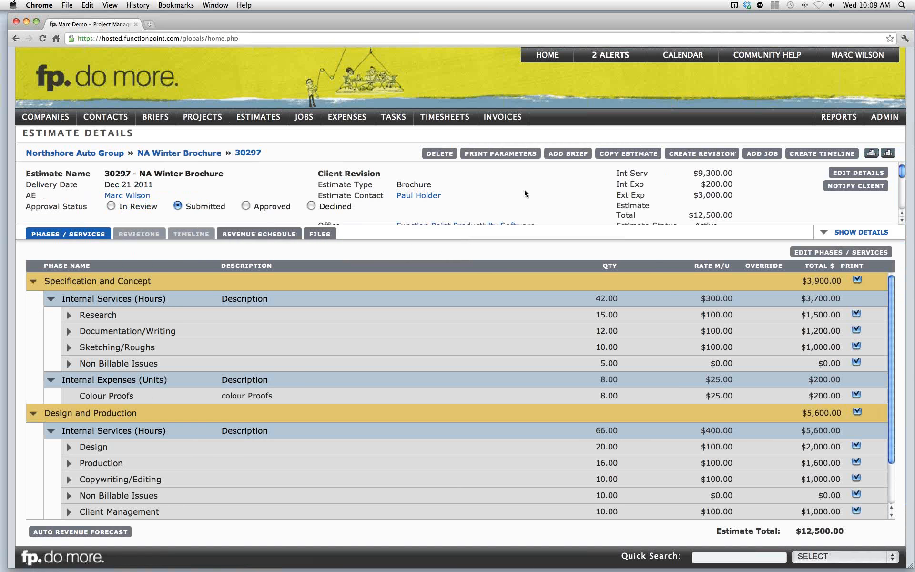
click(823, 233)
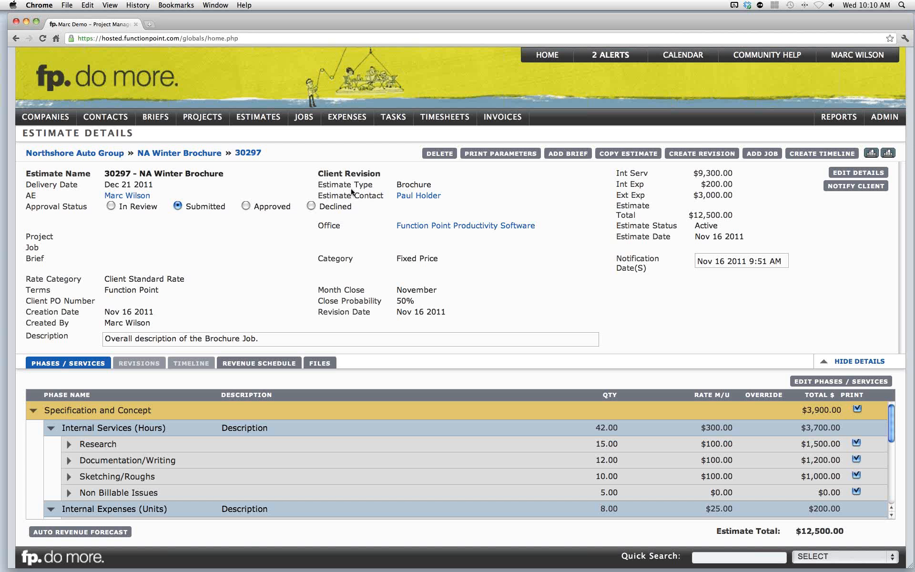
- Start a new brief from the NA Winter Brochure estimate and save its prefilled general details
click(563, 154)
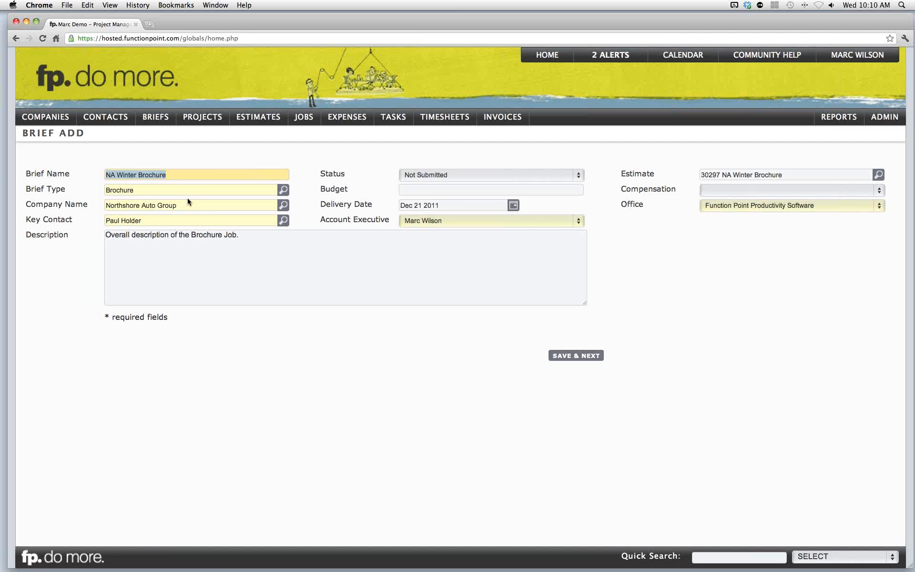
click(222, 235)
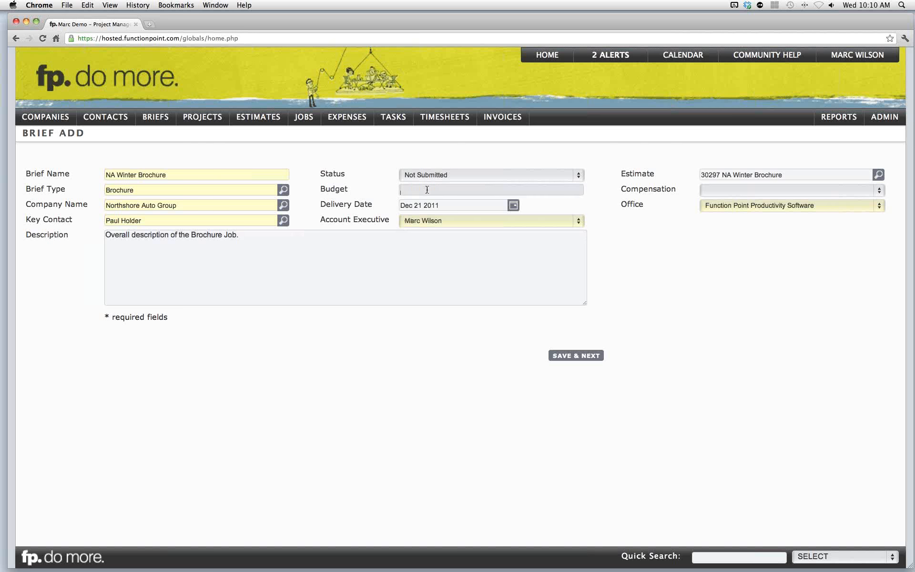
click(711, 194)
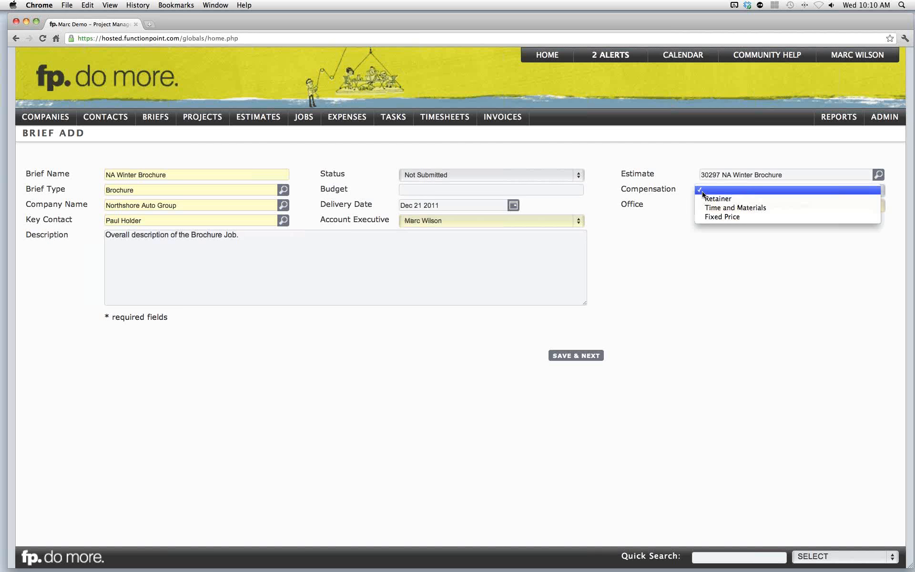
click(677, 193)
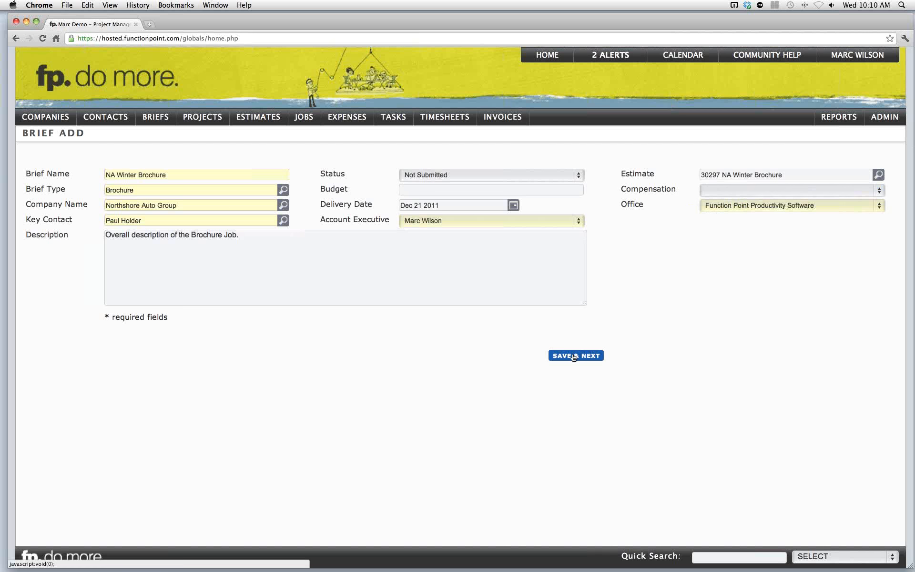
click(573, 356)
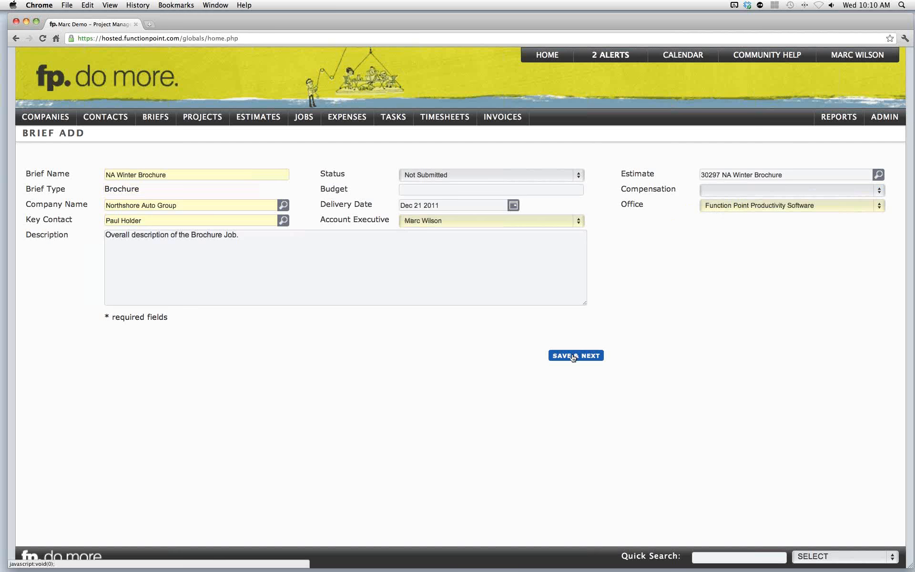
- Enter dfdf as the big picture answer and save the brief questionnaire
text(dfdf)
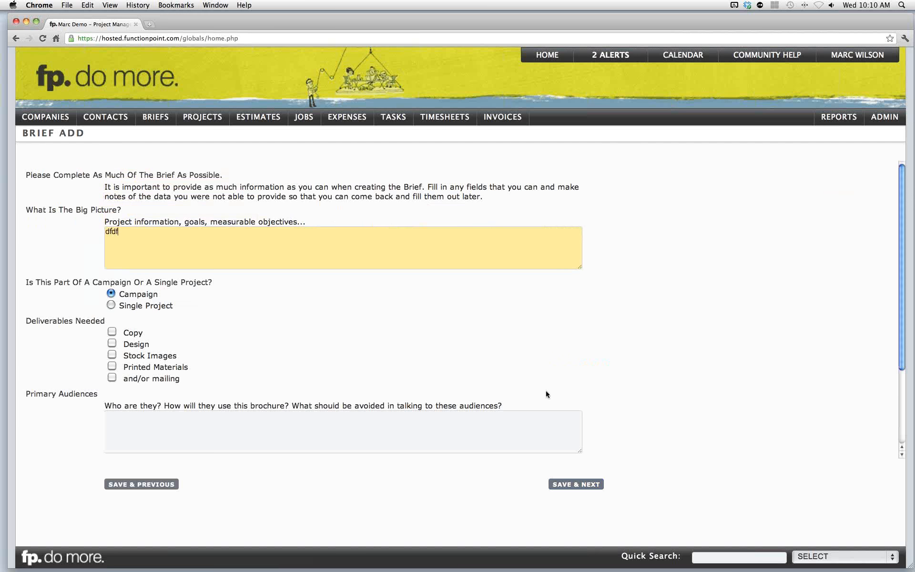
click(567, 488)
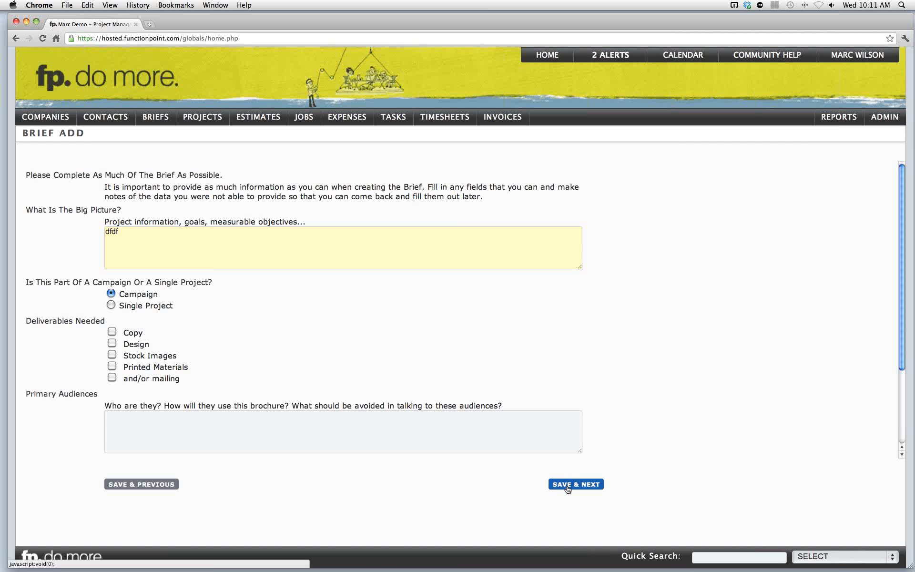
click(567, 485)
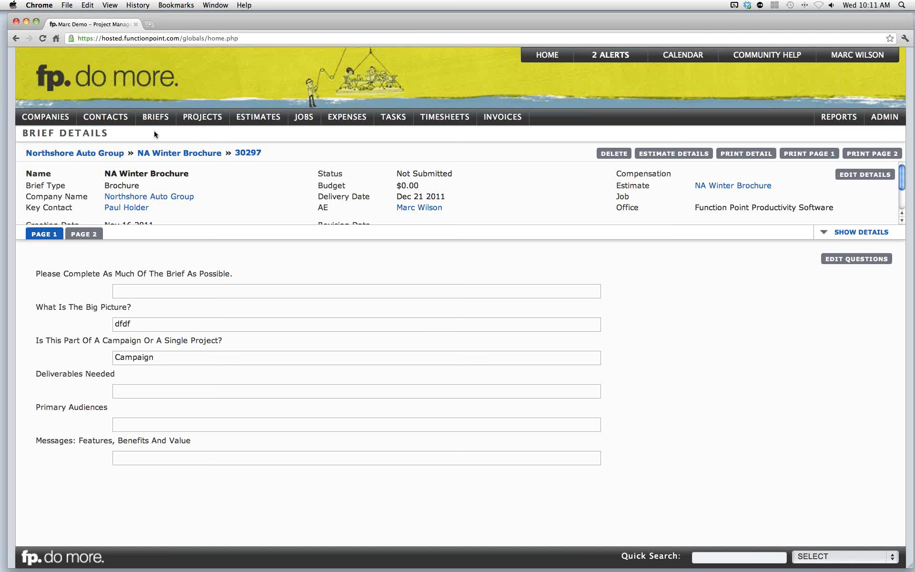
- Open the Webinar Brochure brief and review its second and first pages
mouse_move(156, 122)
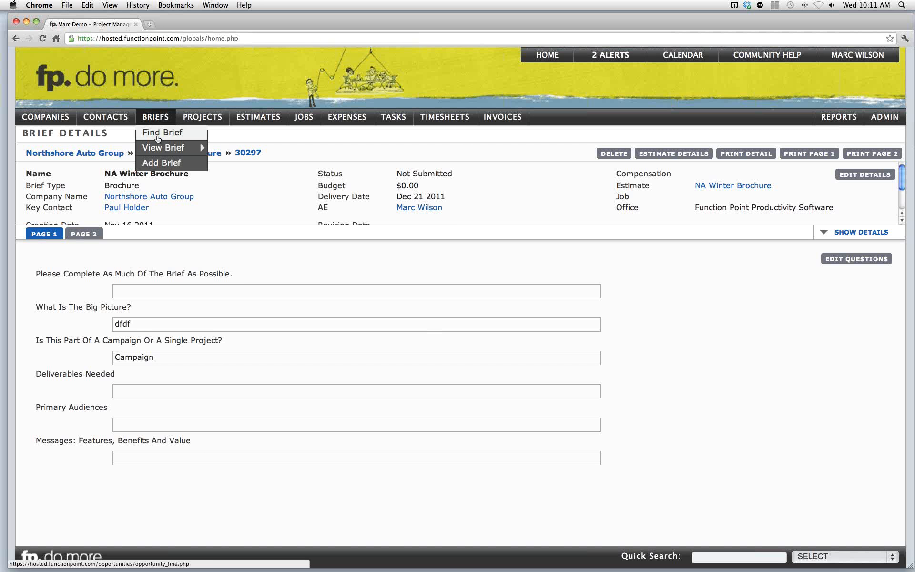
mouse_move(159, 152)
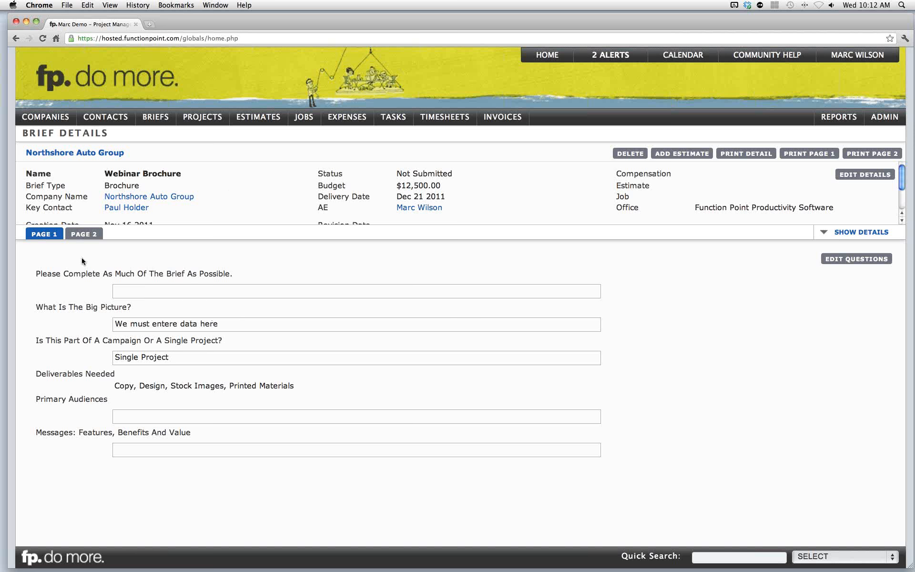
click(85, 238)
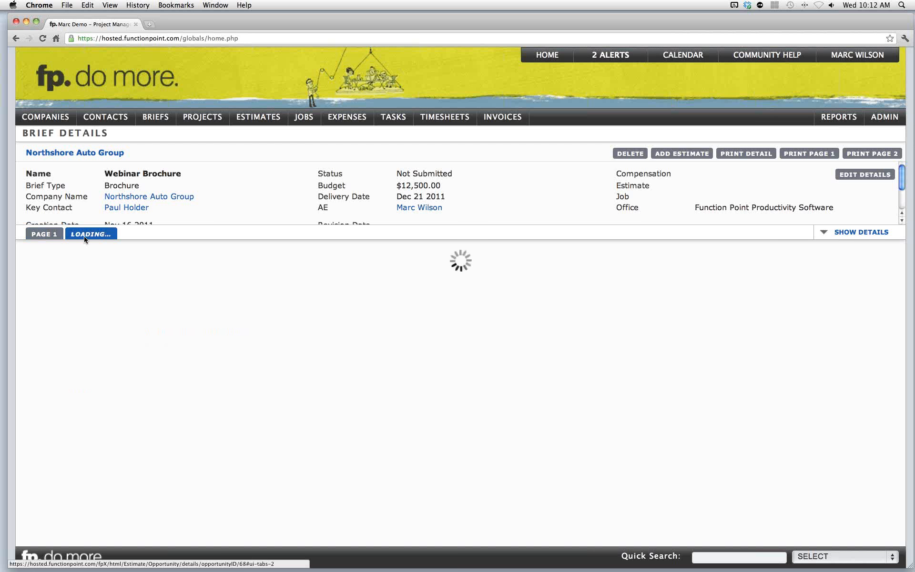
click(54, 238)
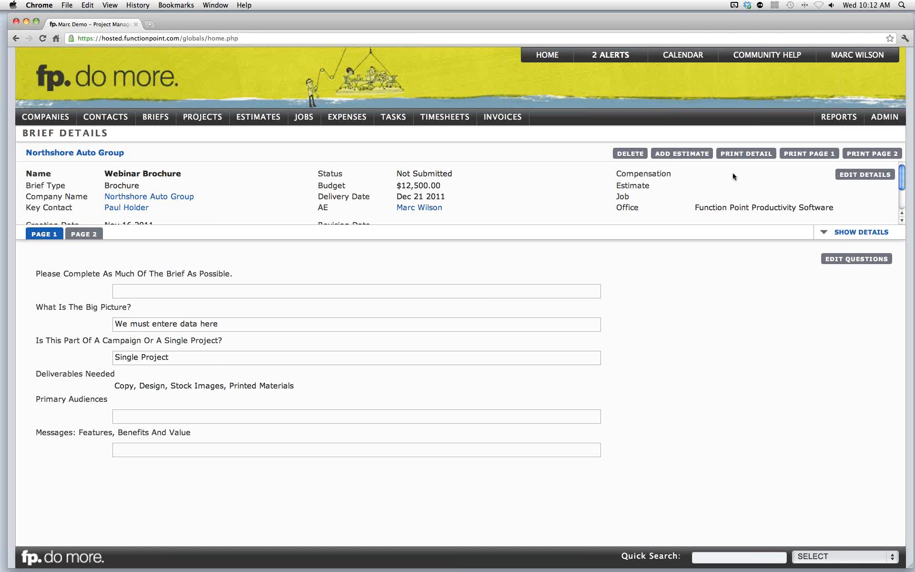
- Open the brief's printable detail view, zoom in to examine it, and close it
click(755, 154)
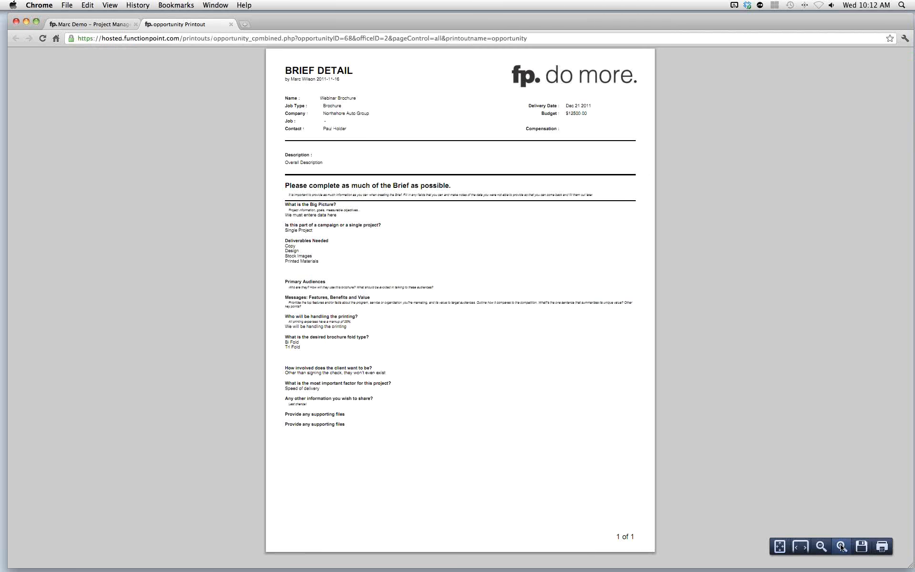
click(841, 547)
click(841, 547)
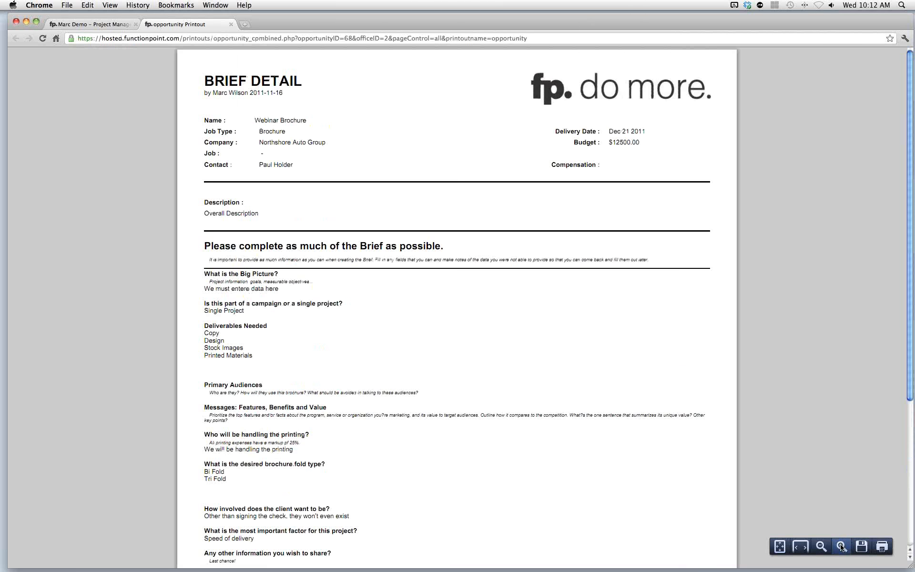
click(841, 546)
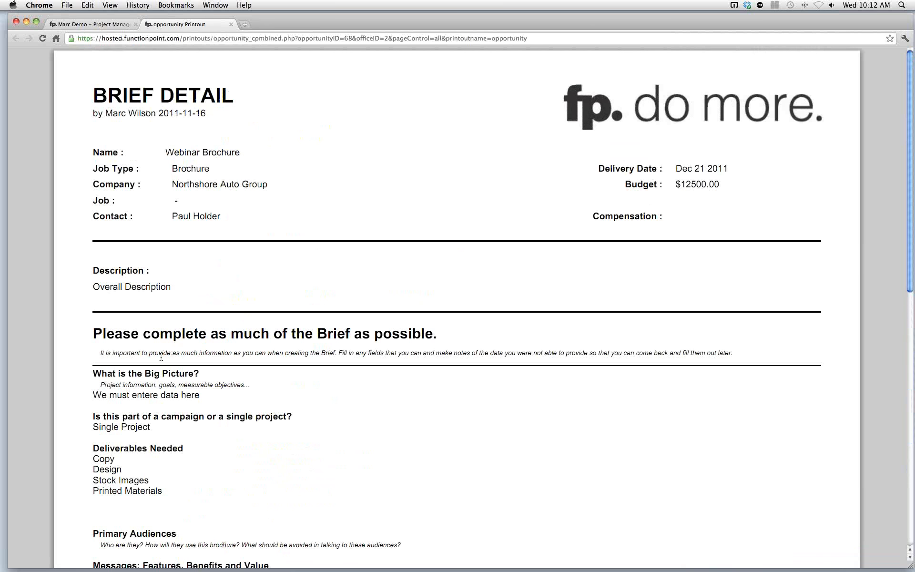
scroll(161, 358, down, 5)
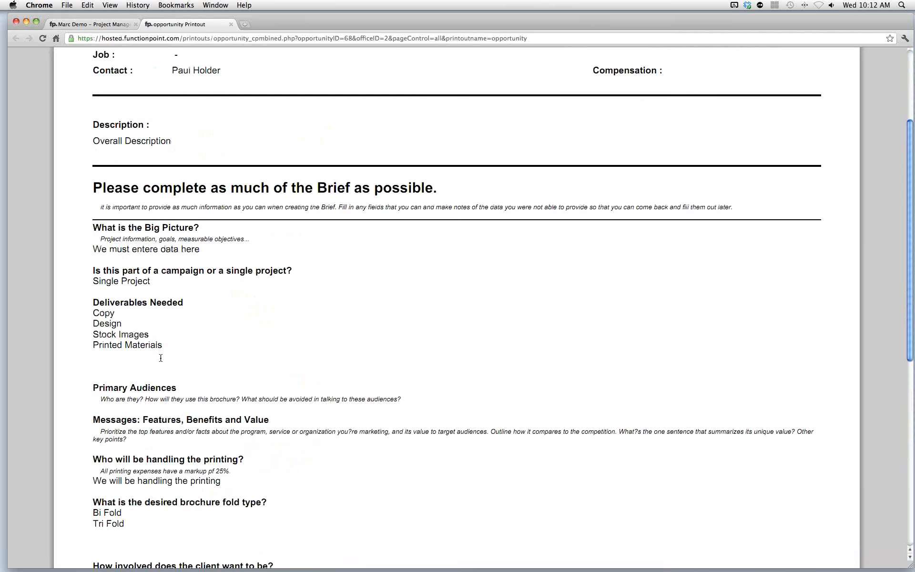
scroll(160, 357, up, 5)
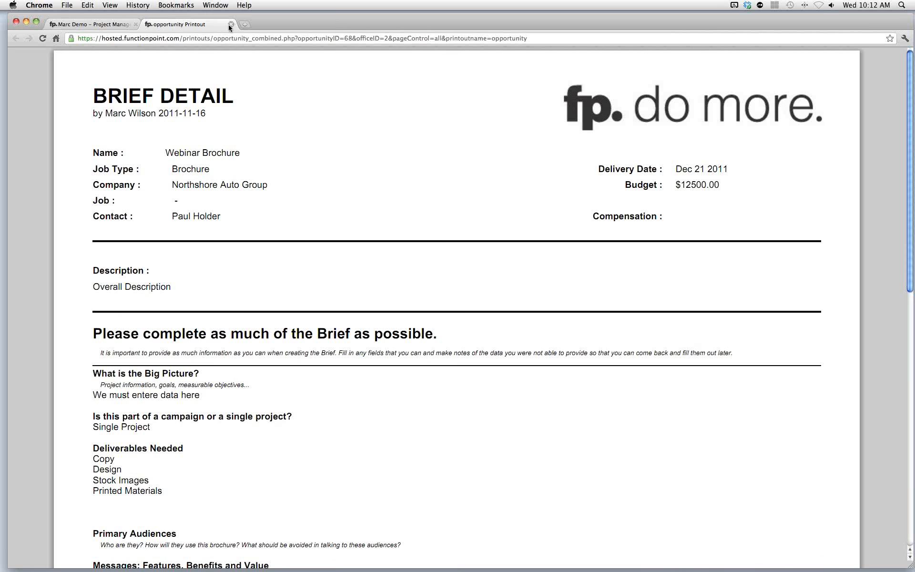
click(230, 23)
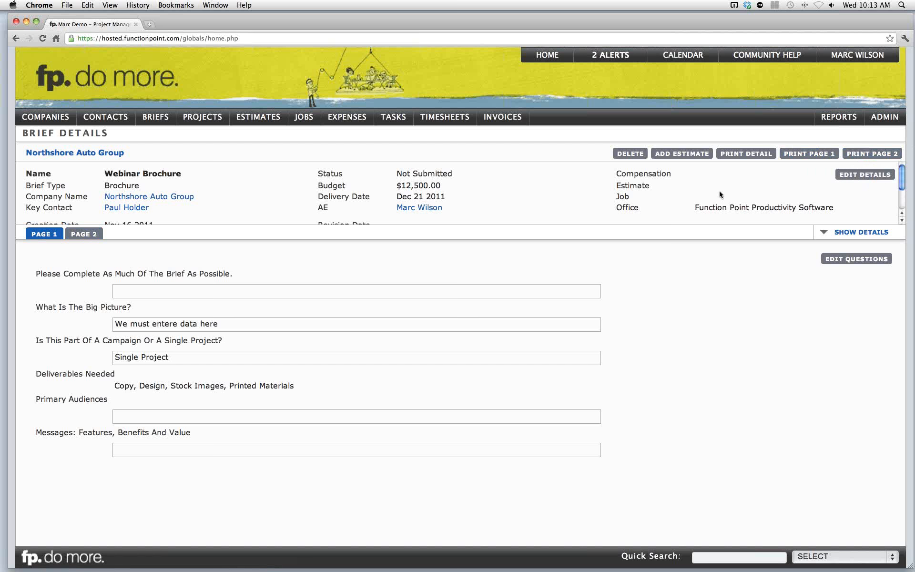
- Add an estimate from the Webinar Brochure brief and set its month close to November
click(675, 156)
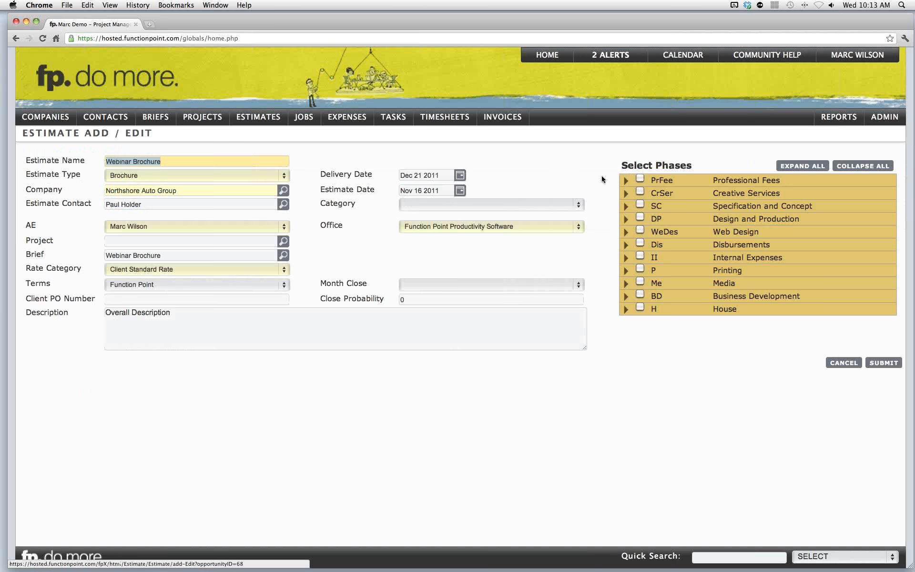
click(86, 139)
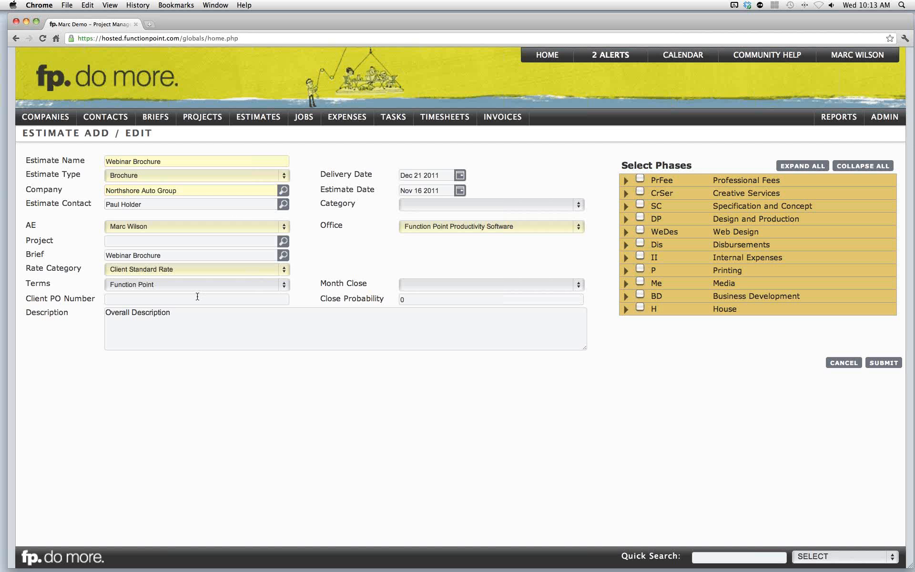
click(199, 299)
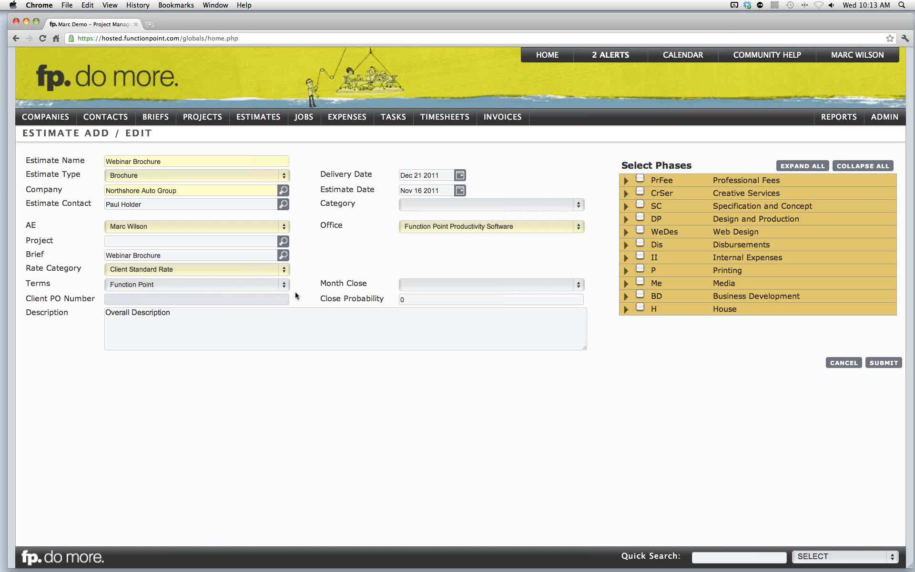
click(332, 285)
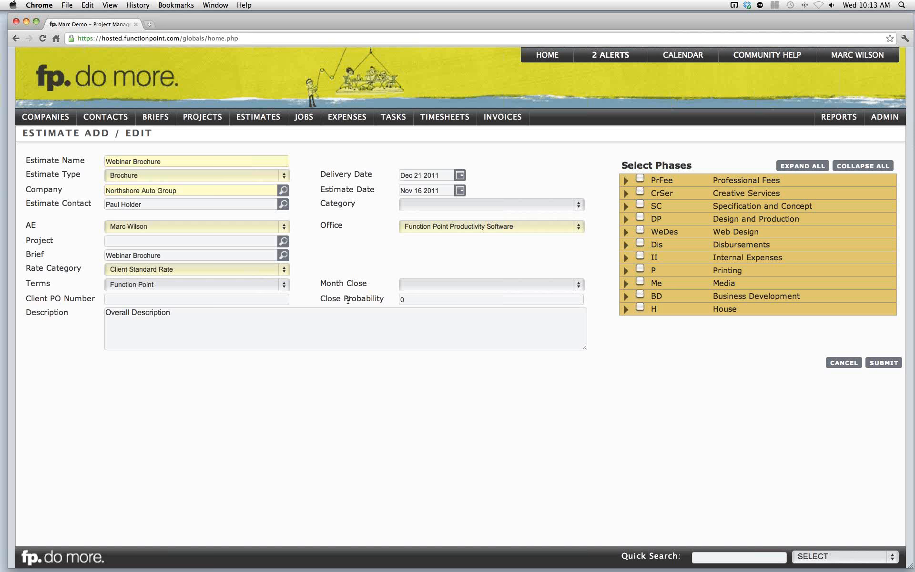
click(433, 284)
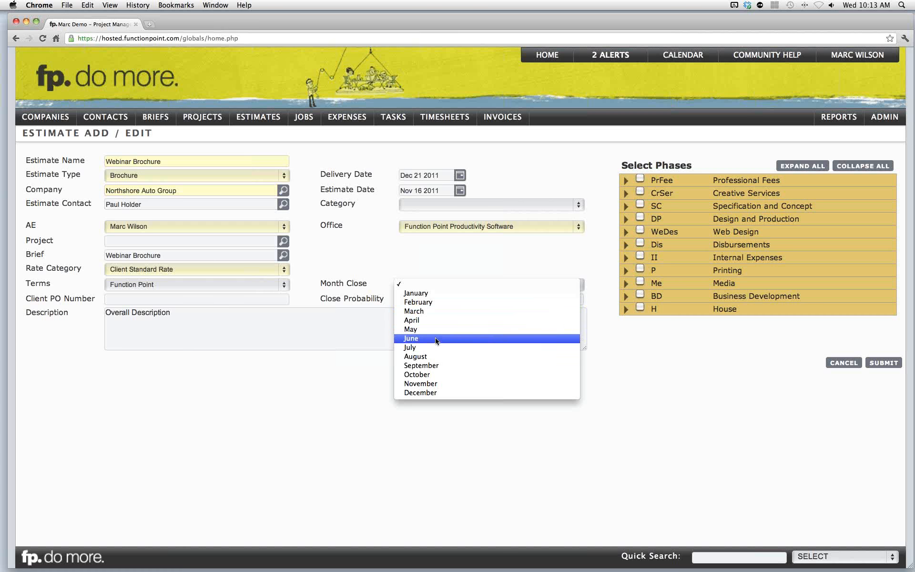
click(429, 383)
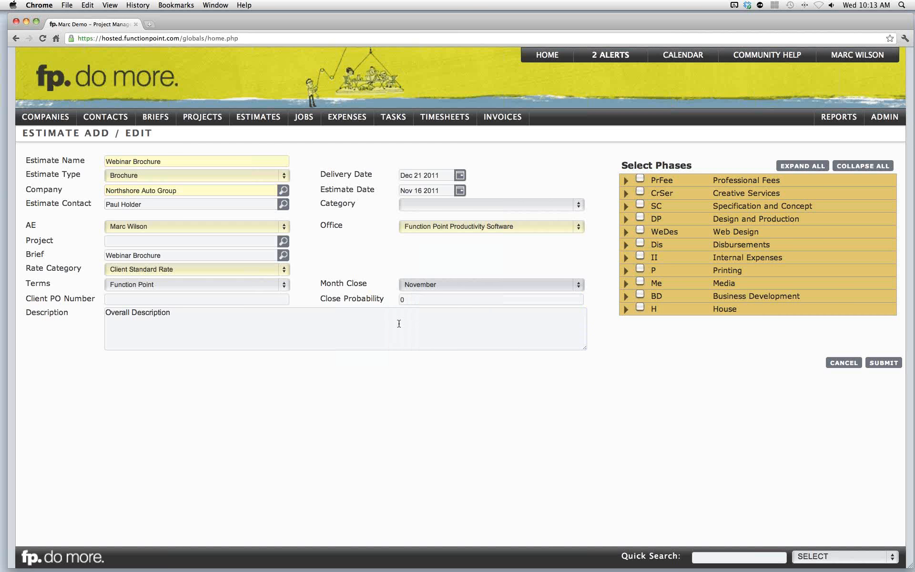
- Set the estimate's close probability to .50
click(417, 301)
key(BackSpace)
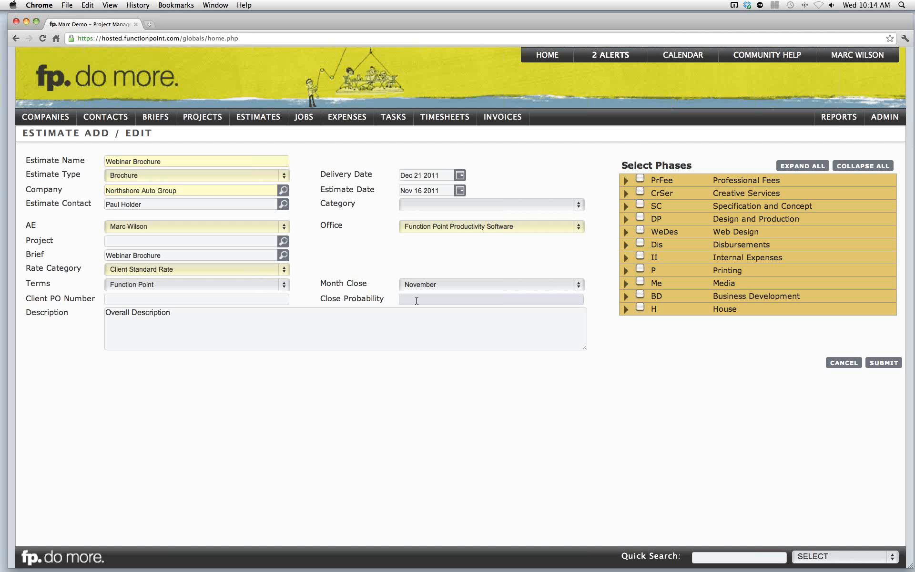
text(.37)
key(BackSpace)
key(BackSpace)
key(BackSpace)
text(.25)
key(BackSpace)
key(BackSpace)
text(75)
key(BackSpace)
key(BackSpace)
text(95)
key(BackSpace)
key(BackSpace)
text(50)
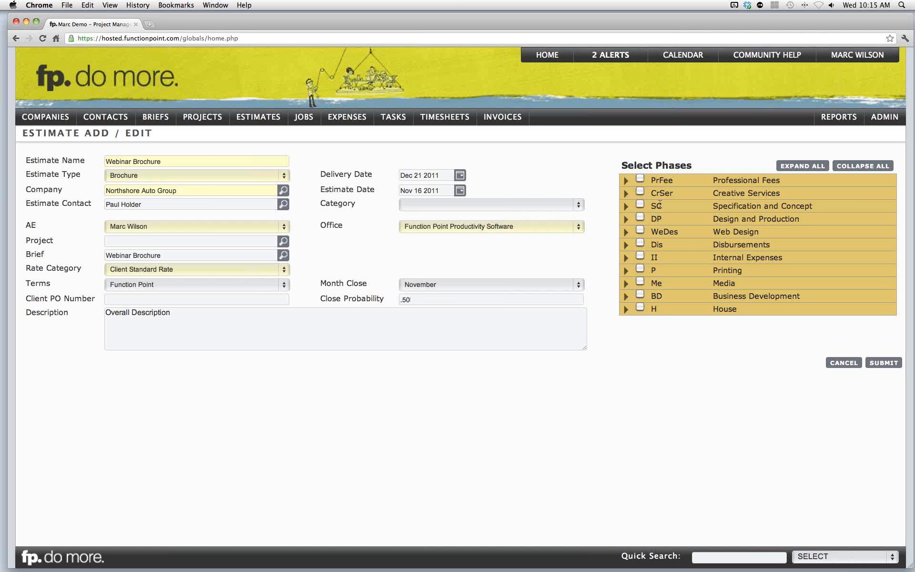
- Expand Specification and Concept and select Research, Documentation/Writing, Sketching/Roughs and Colour Proofs
click(626, 206)
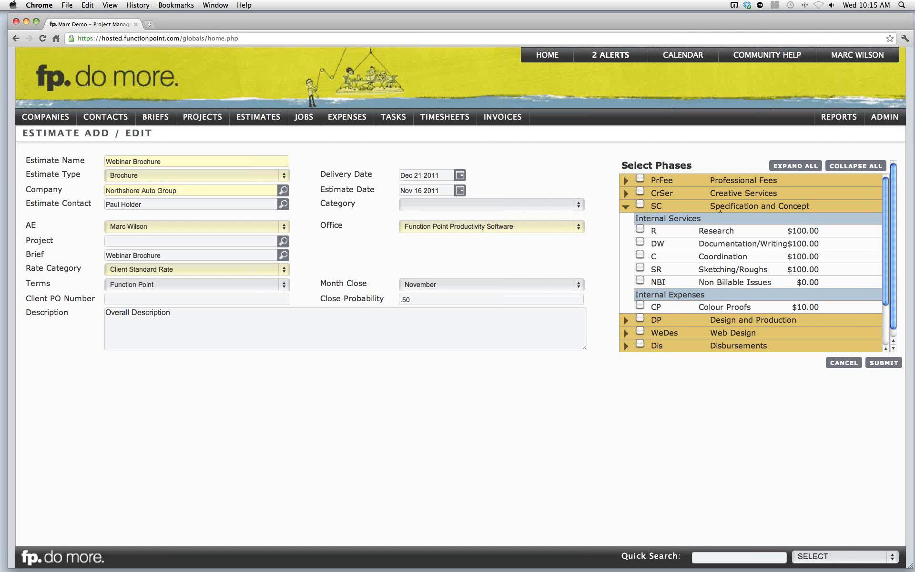
click(641, 229)
click(641, 268)
click(640, 305)
- Select the Design and Production phase with Design, Production, Copywriting/Editing and Client Management
scroll(650, 284, down, 3)
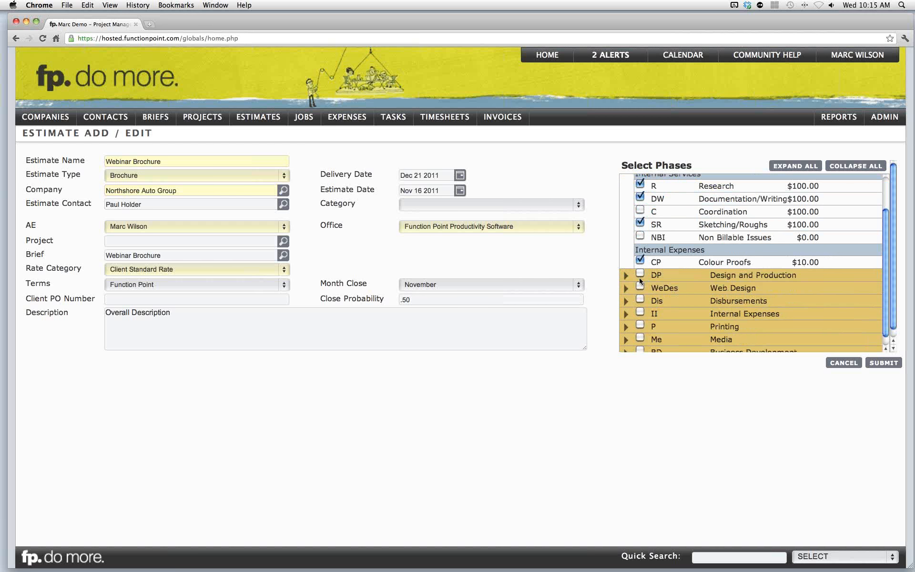
click(637, 278)
click(640, 275)
scroll(643, 274, down, 2)
click(640, 278)
scroll(643, 278, down, 2)
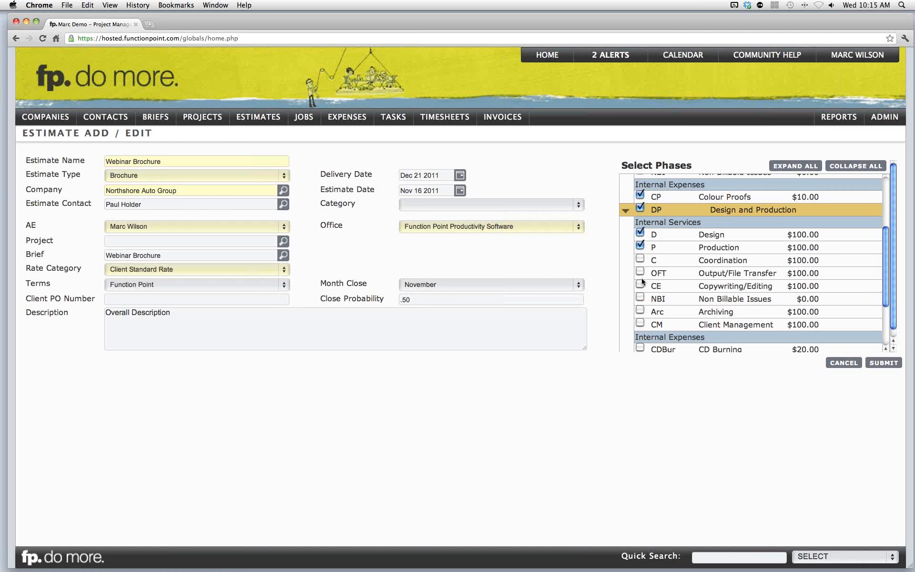
click(642, 285)
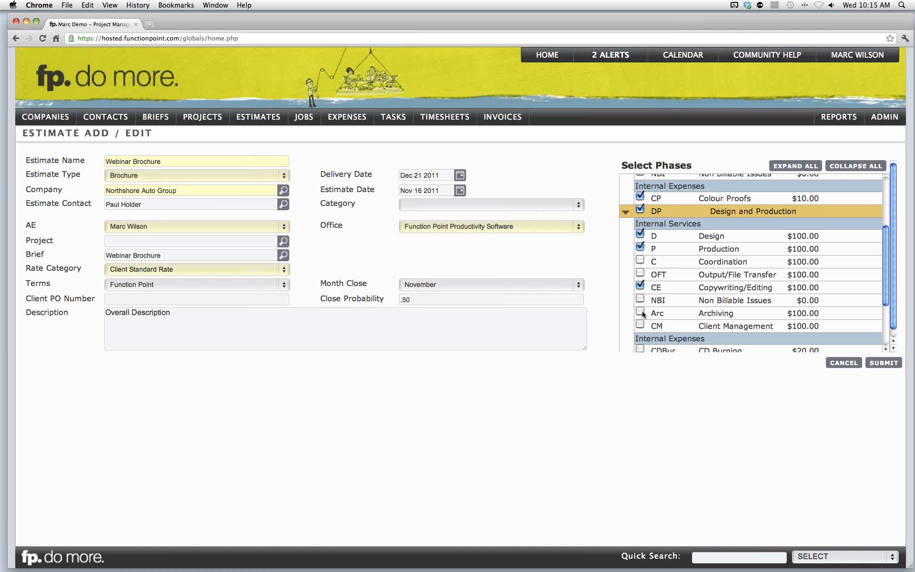
click(640, 324)
- Select the Printing phase with its Printing expense and submit the estimate
scroll(669, 288, down, 5)
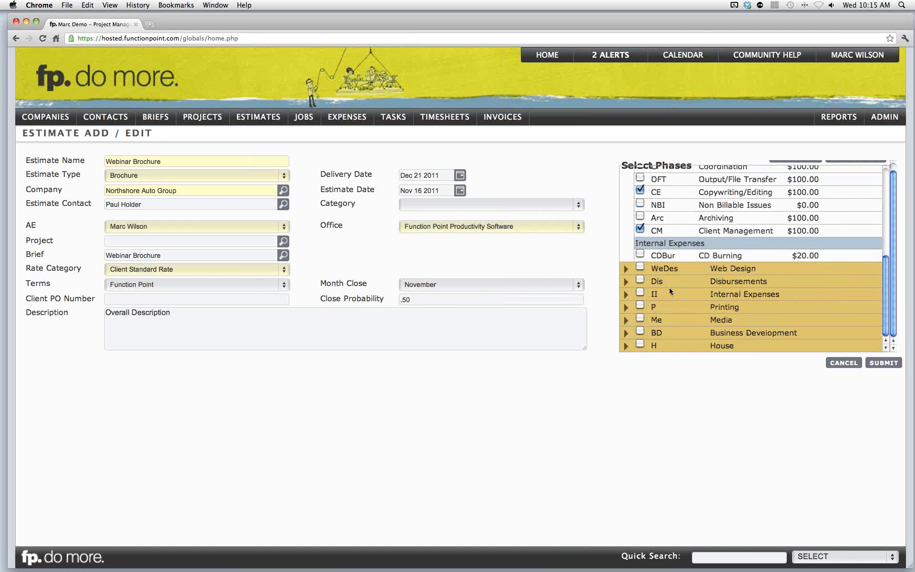
click(626, 308)
scroll(660, 302, down, 2)
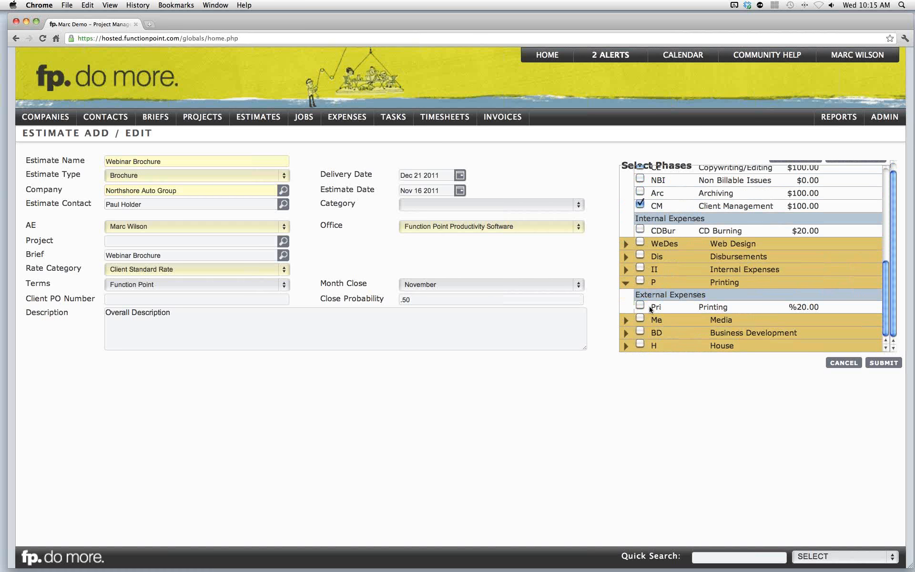
click(641, 306)
click(881, 365)
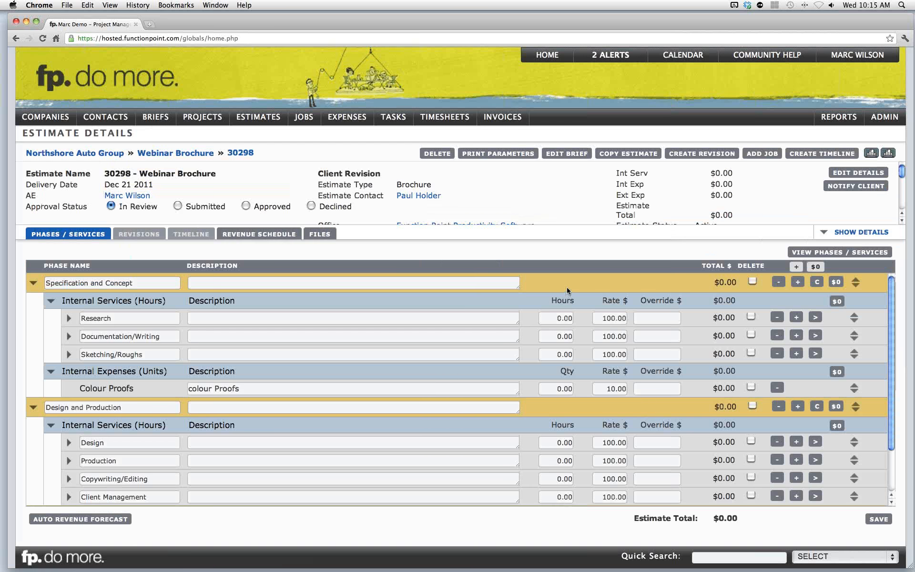
- Expand the estimate's details to review them, then collapse them
click(823, 230)
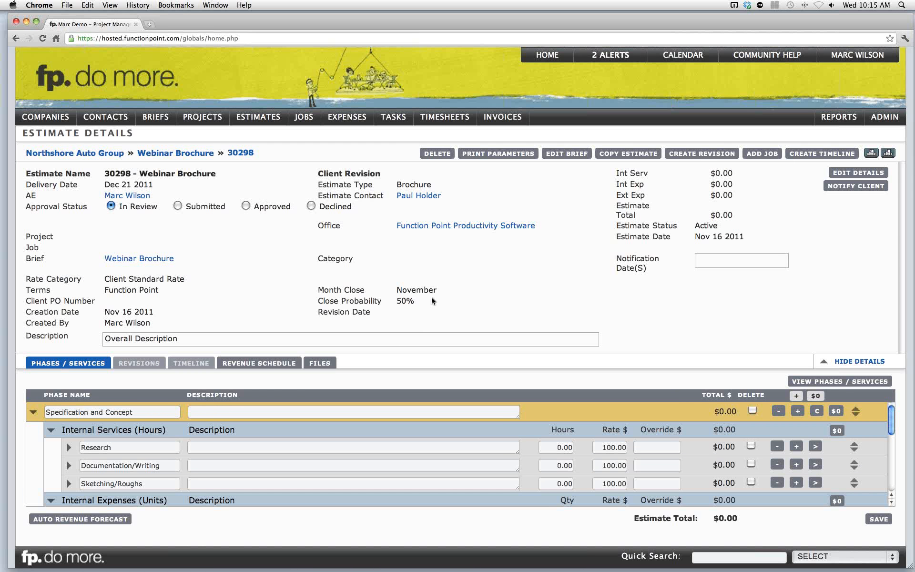
click(828, 362)
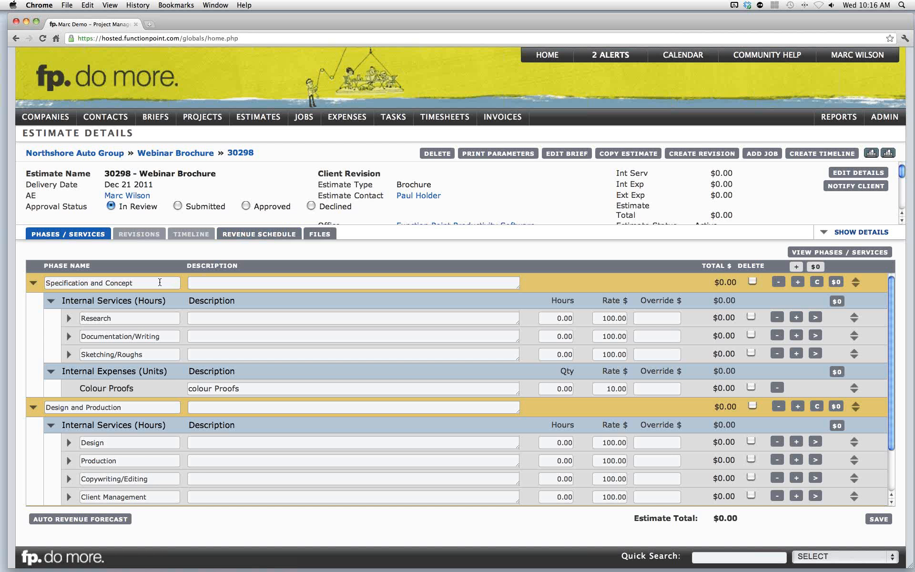
- Rename the Research task to Previous Project Research
click(148, 317)
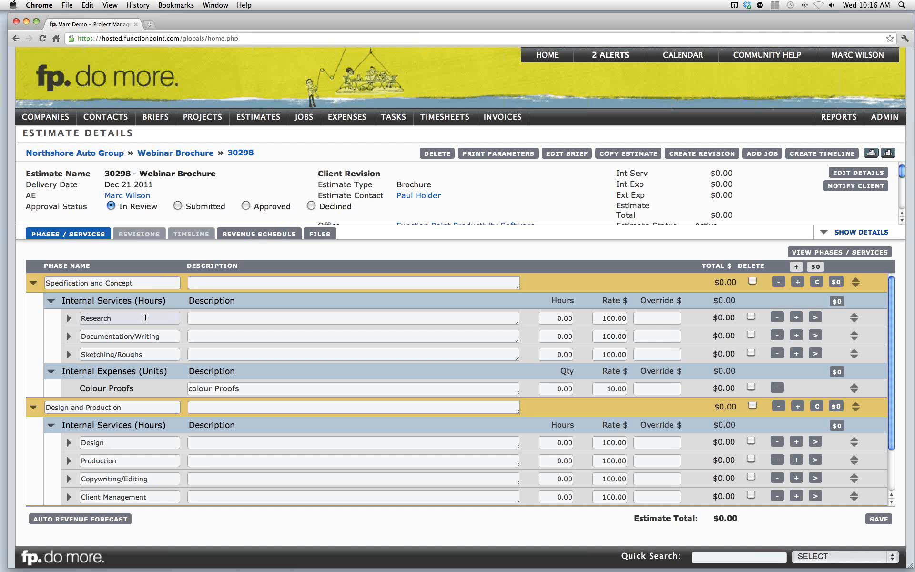
click(83, 317)
text(Prvioud)
key(BackSpace)
text(s Project)
right_click(95, 320)
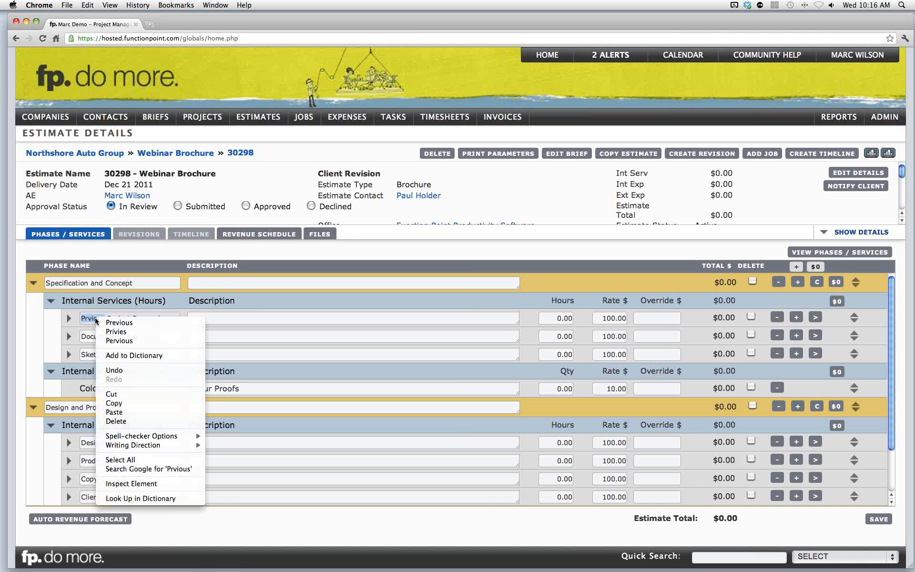
click(113, 323)
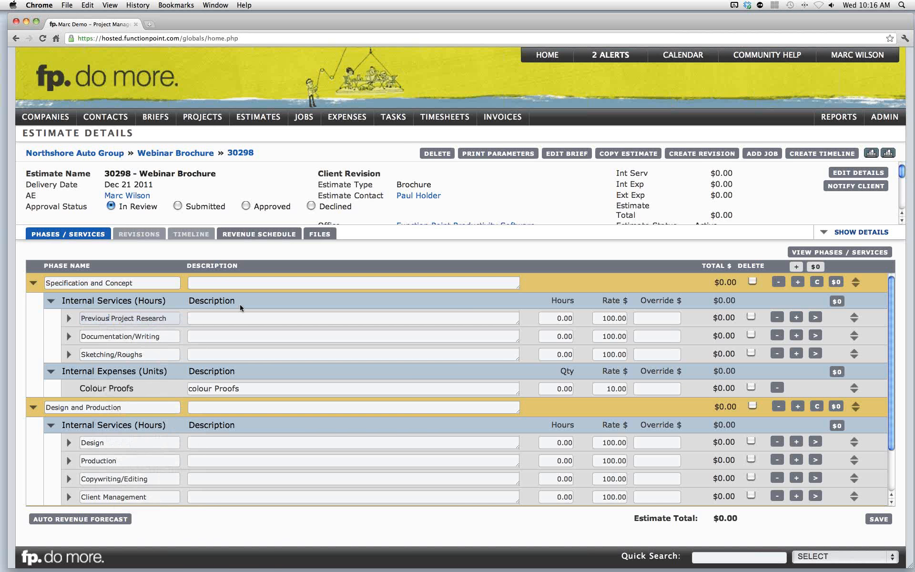
click(263, 298)
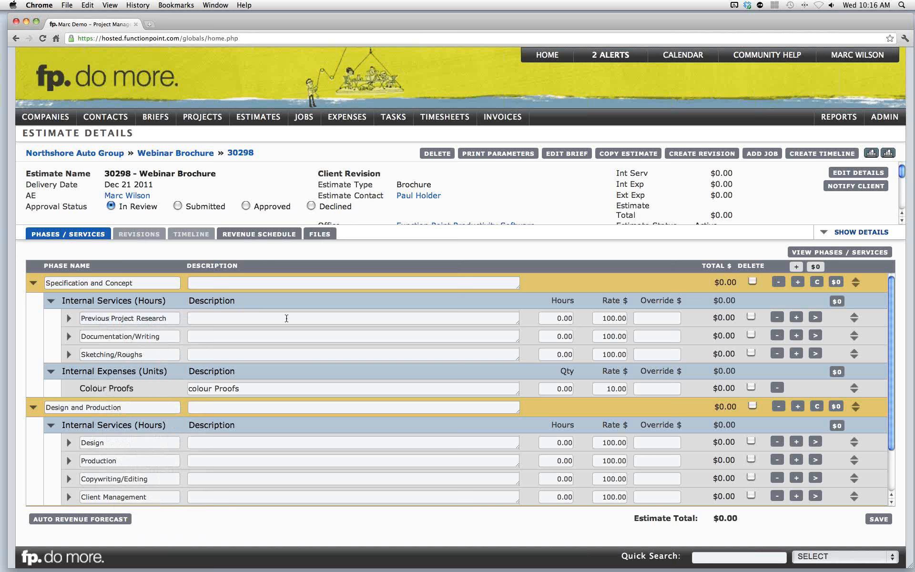
click(286, 318)
click(358, 299)
drag(517, 322, 493, 324)
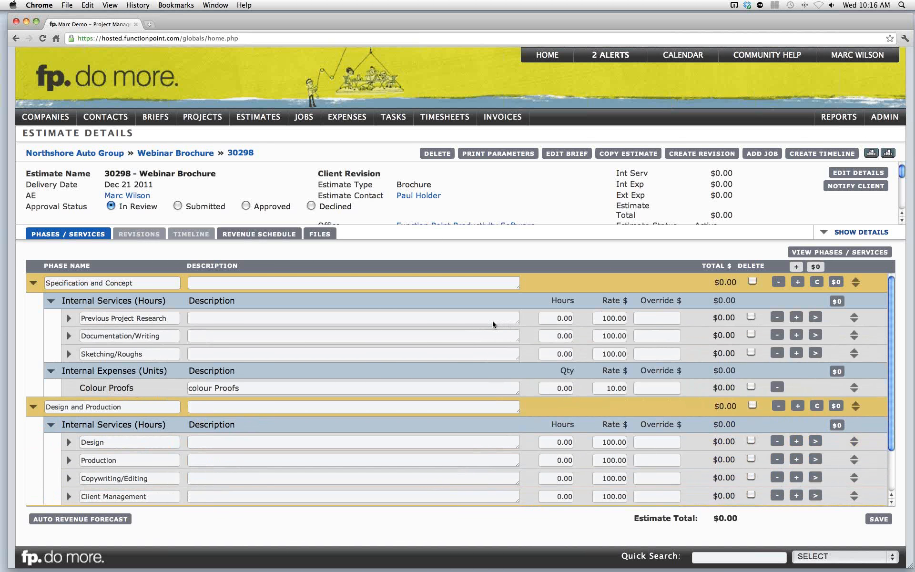
click(382, 282)
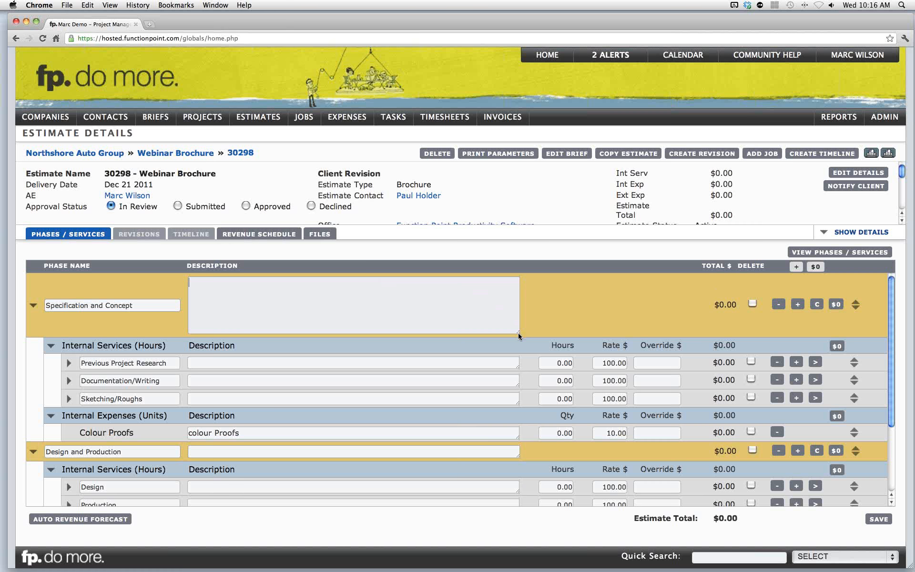
click(523, 355)
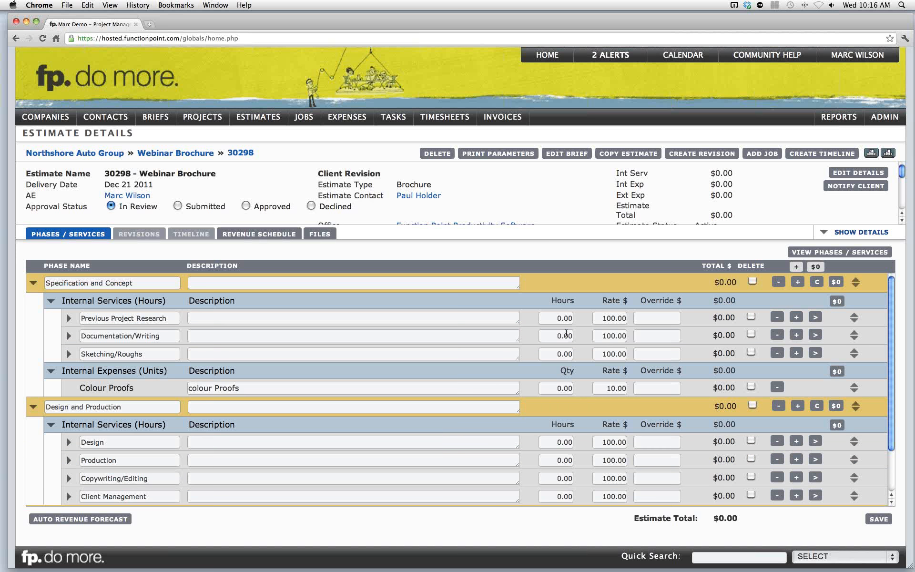
- Set the Previous Project Research hours to 5
click(612, 318)
click(573, 318)
text(5)
click(652, 316)
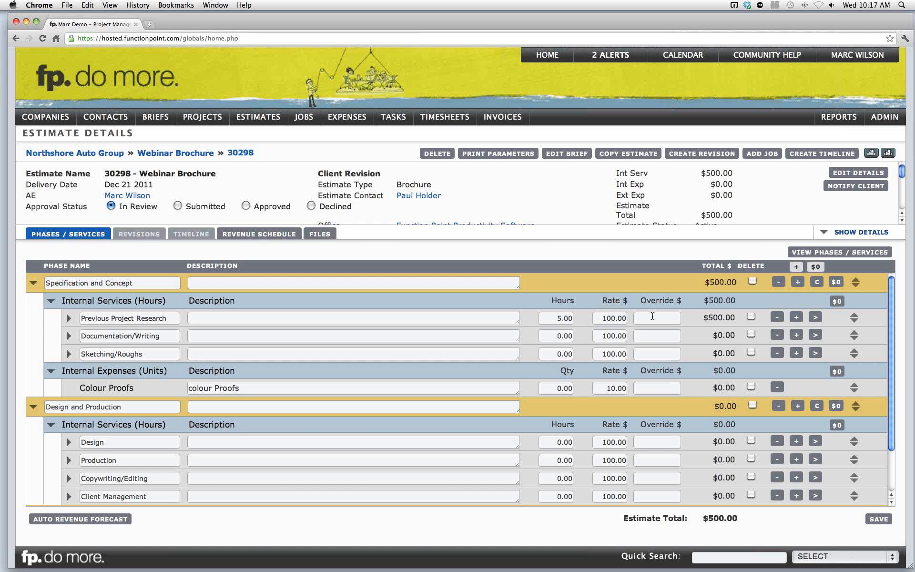
- Set Documentation/Writing hours to 5 and override its amount to 1000
click(572, 335)
text(5)
click(583, 335)
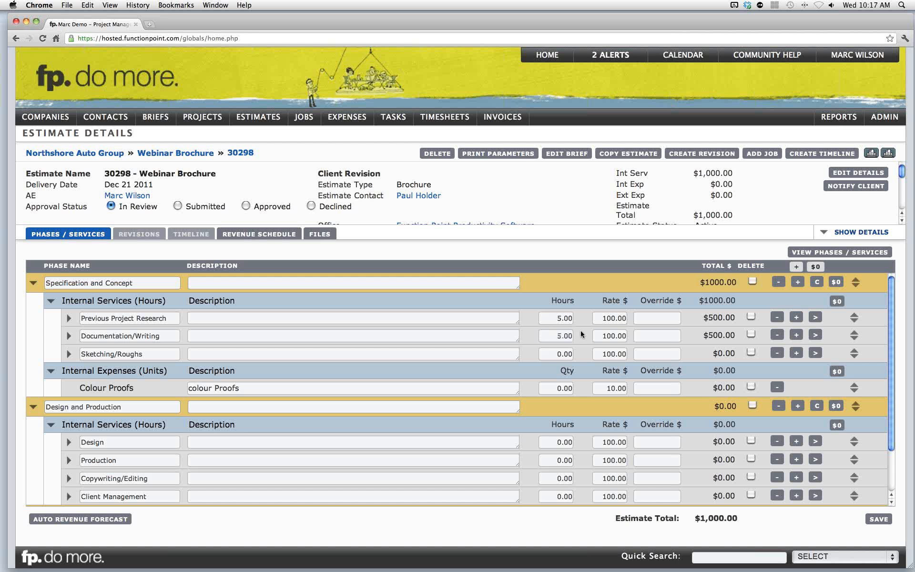
click(646, 334)
text(1000)
click(688, 330)
click(653, 336)
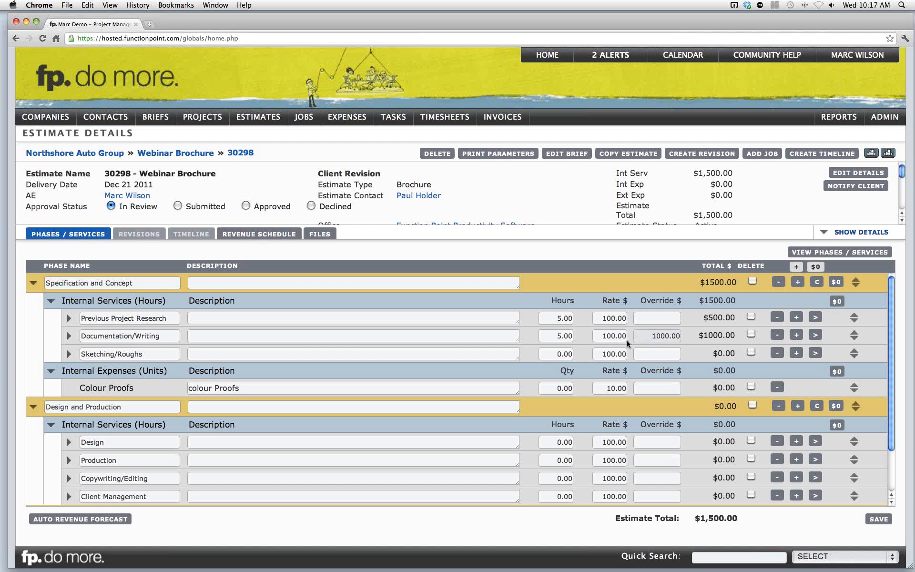
- Set the Sketching/Roughs hours to 15
click(560, 354)
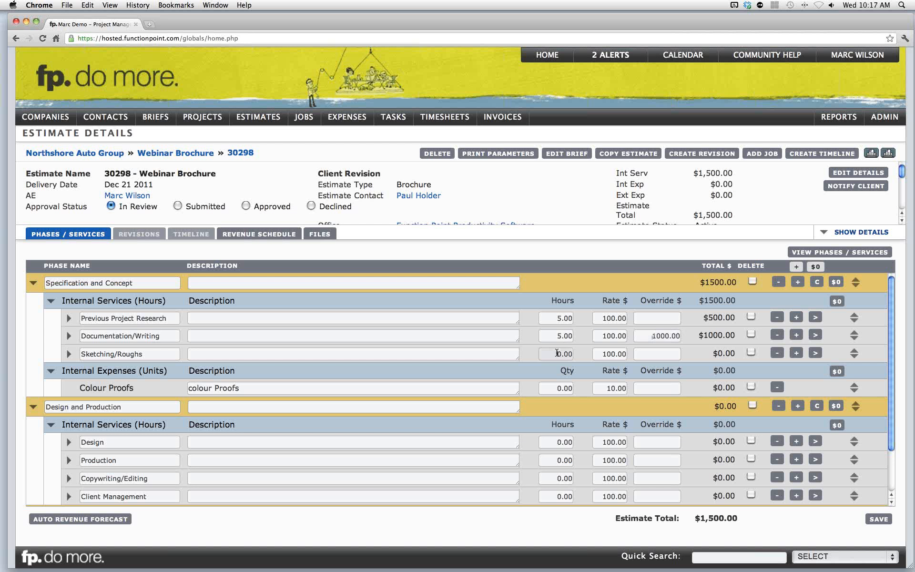
text(15)
click(582, 346)
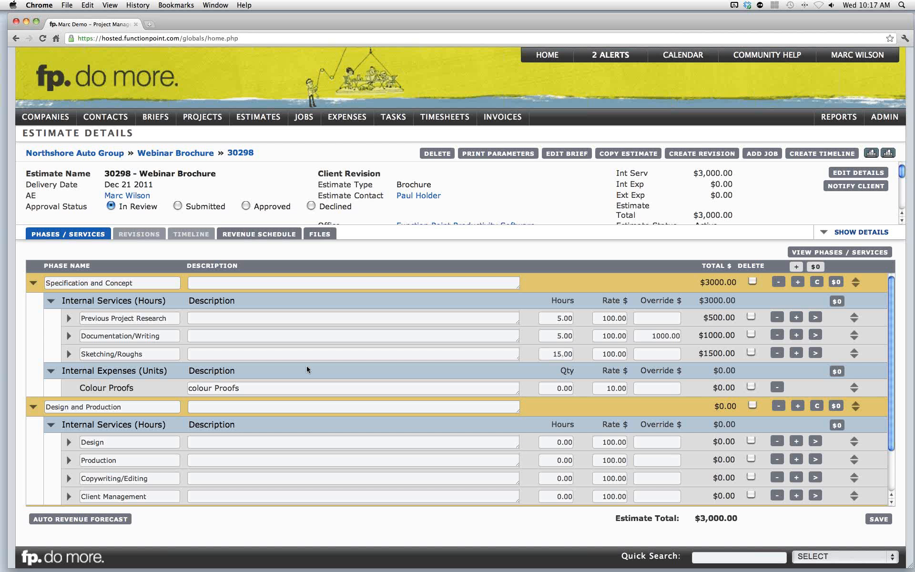
- Set the Colour Proofs quantity to 5
drag(86, 388, 163, 373)
click(122, 387)
click(130, 374)
click(163, 372)
drag(93, 389, 119, 389)
click(119, 389)
click(571, 388)
text(5)
click(575, 375)
- Add staff/role rows to the Design task under Design and Production
scroll(576, 375, down, 3)
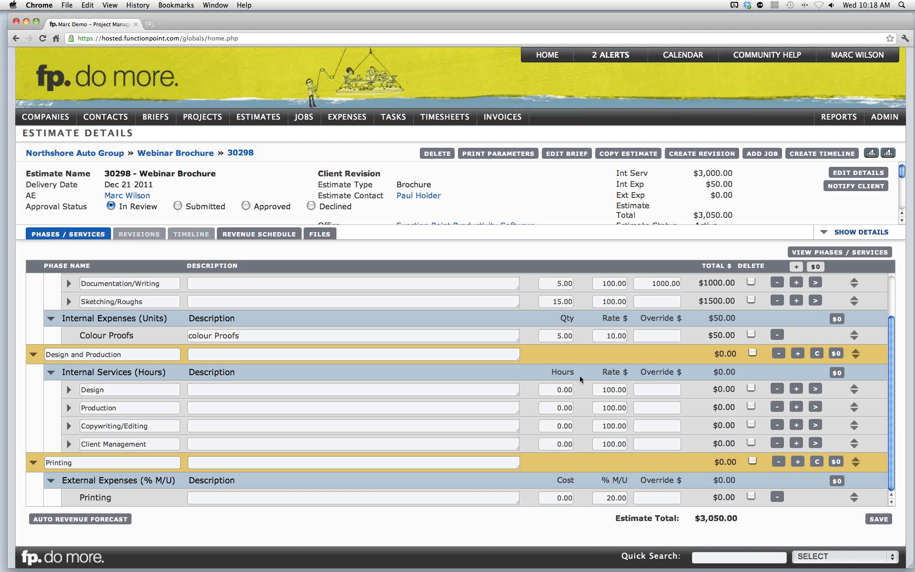
click(156, 386)
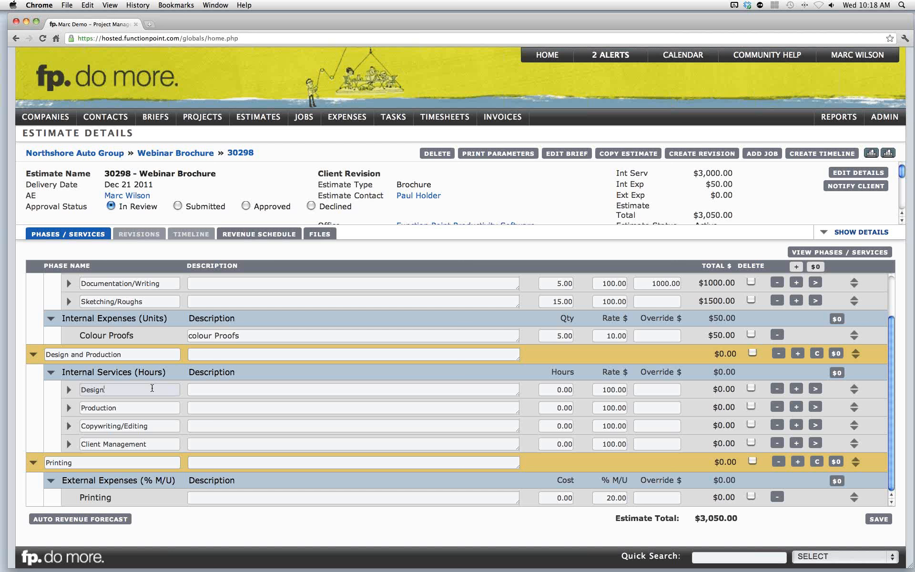
click(797, 391)
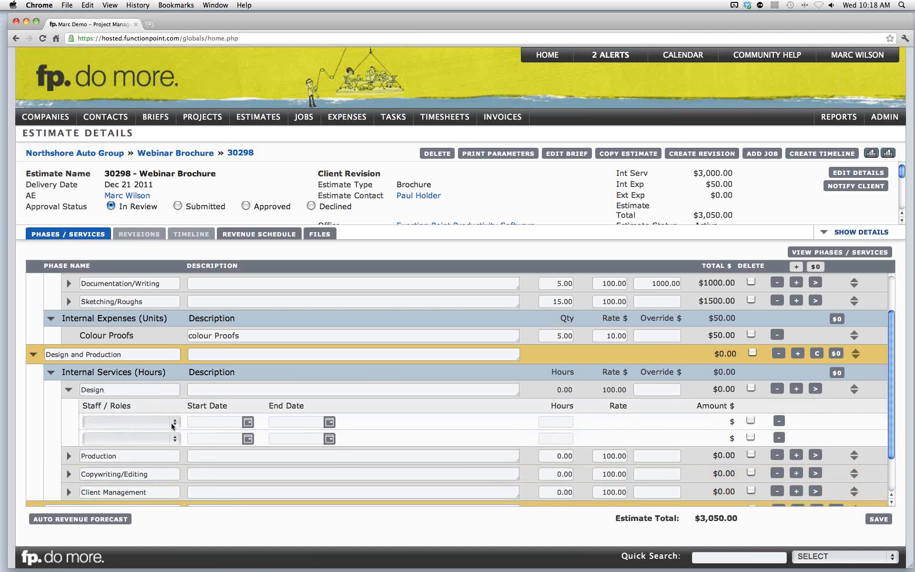
- Assign a staff member to each of the two Design staff rows
click(172, 423)
scroll(171, 425, down, 1)
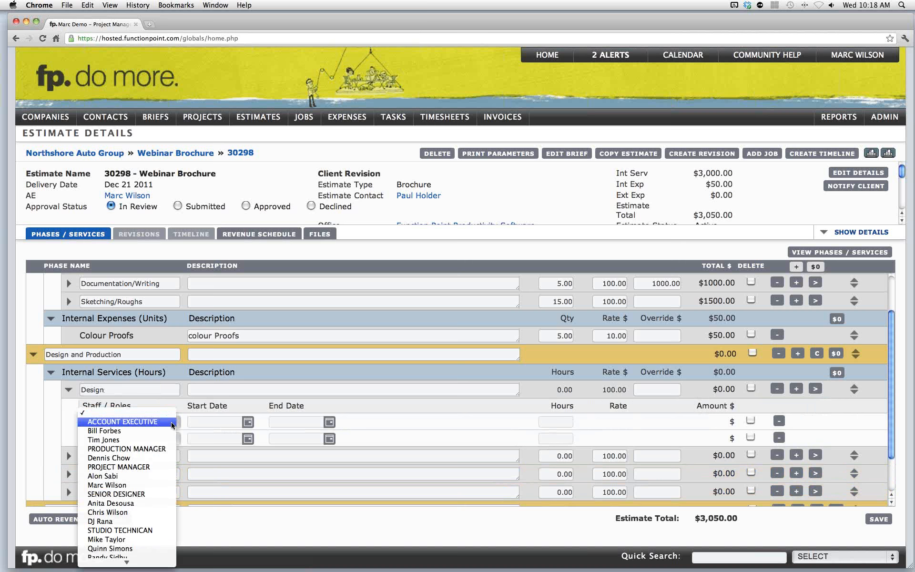
click(122, 486)
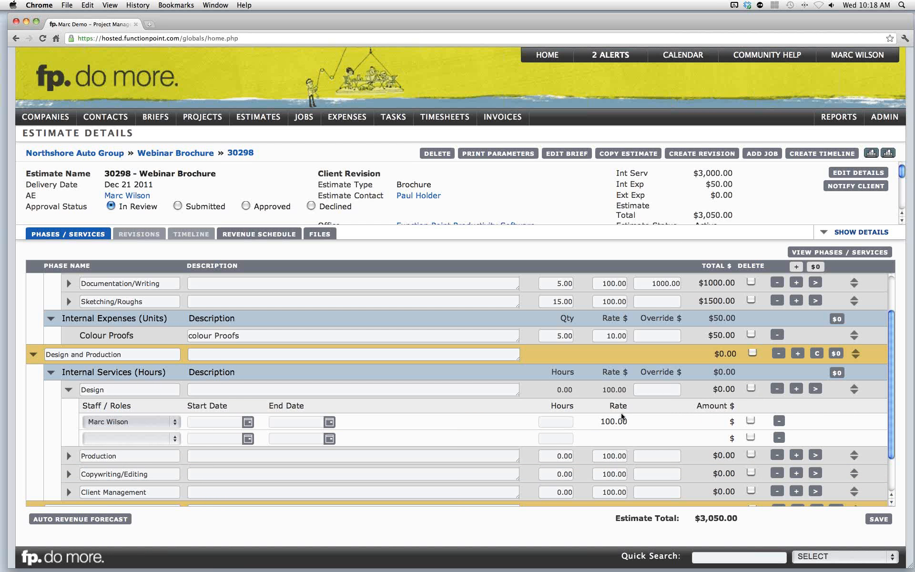
click(157, 439)
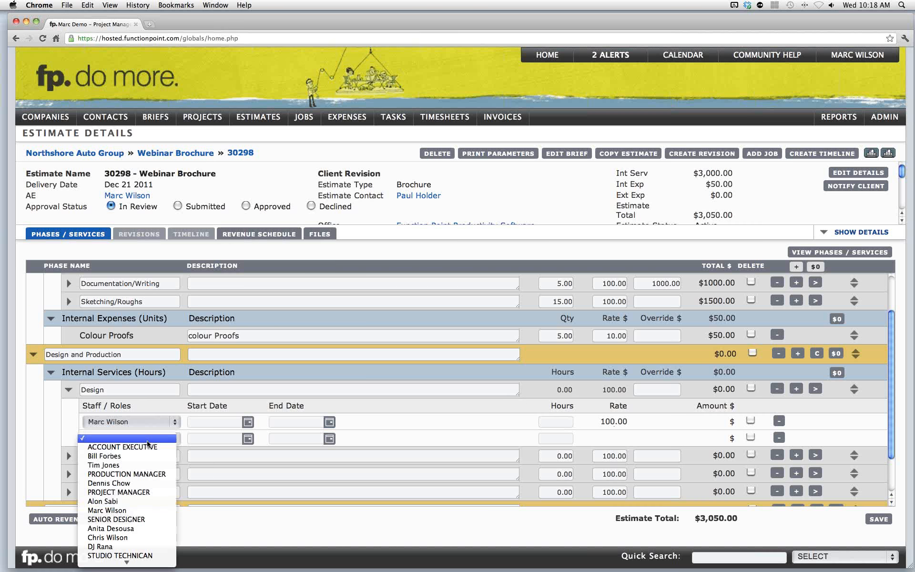
click(136, 528)
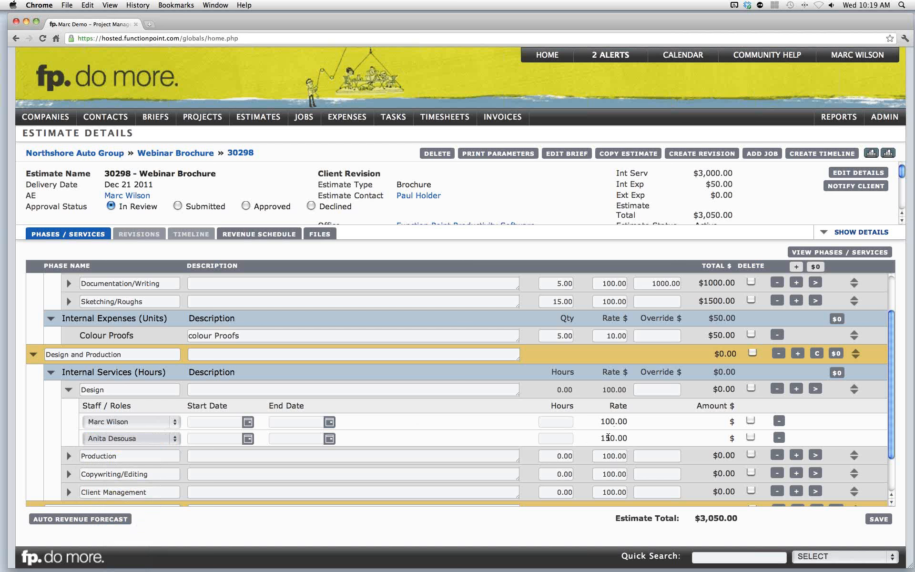
- Set the Design staff rows to the SENIOR DESIGNER and STUDIO TECHNICAN roles
click(173, 421)
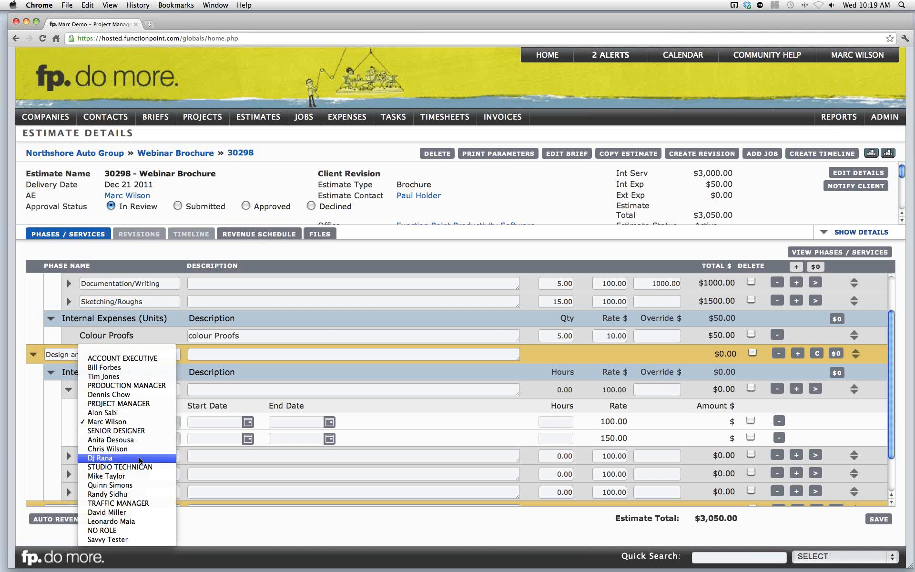
click(126, 432)
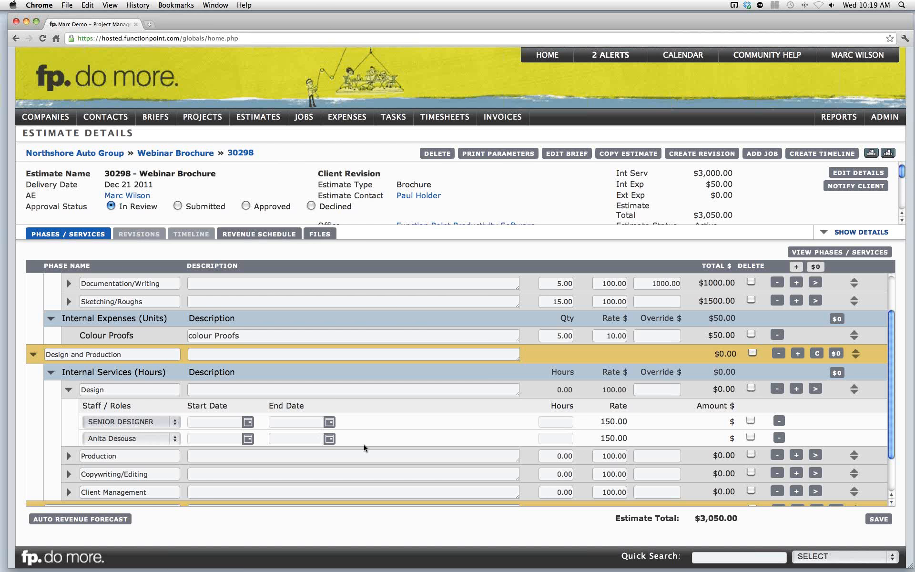
click(172, 439)
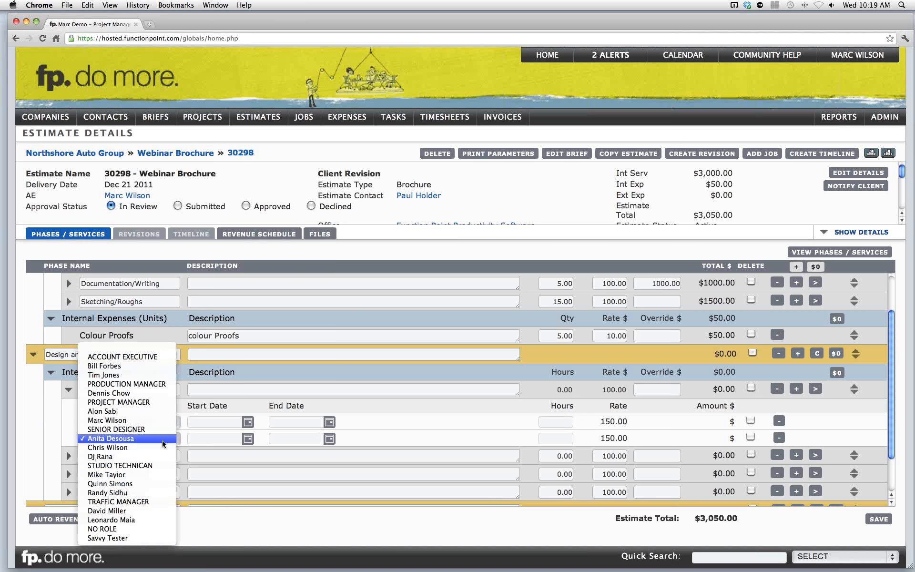
click(124, 465)
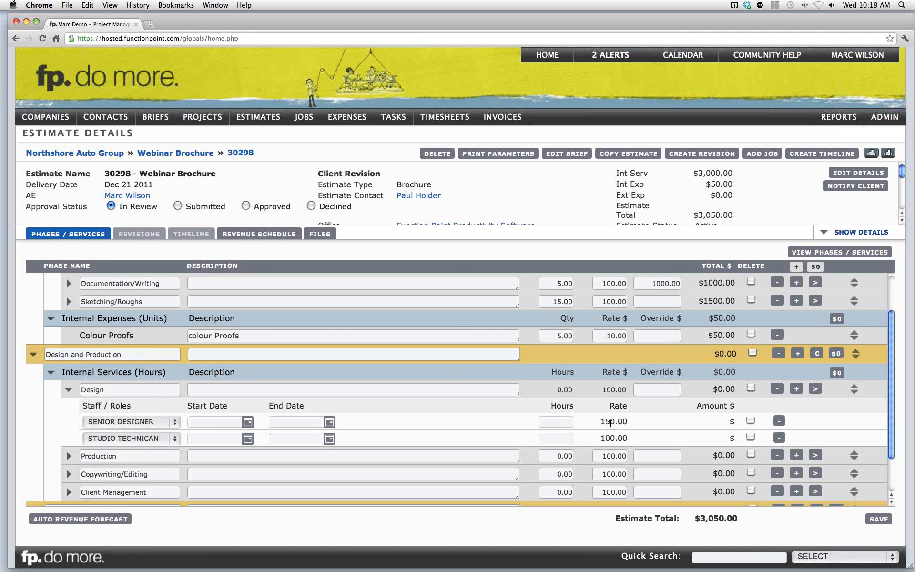
- Enter 10 hours for the Senior Designer and 25 hours for the Studio Technican
click(563, 423)
text(10)
click(551, 437)
text(25)
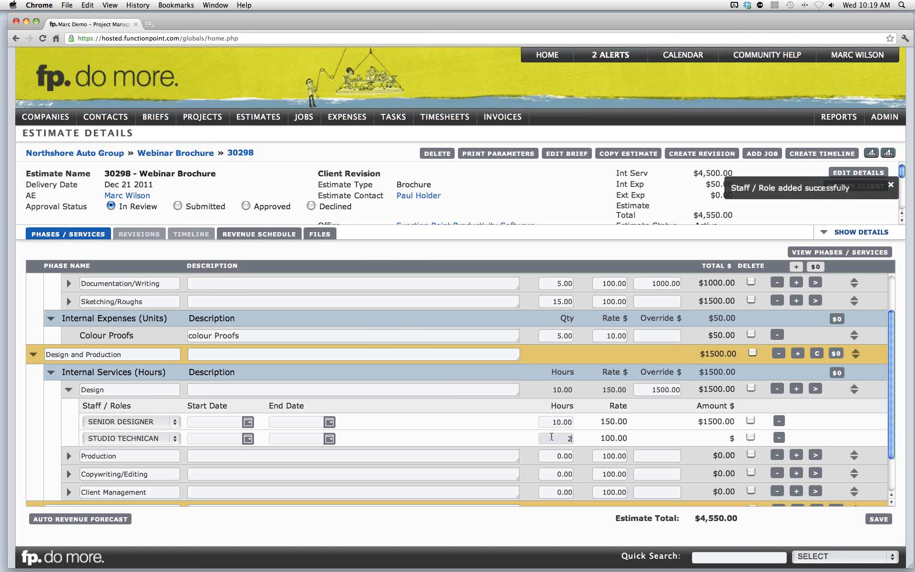
click(604, 433)
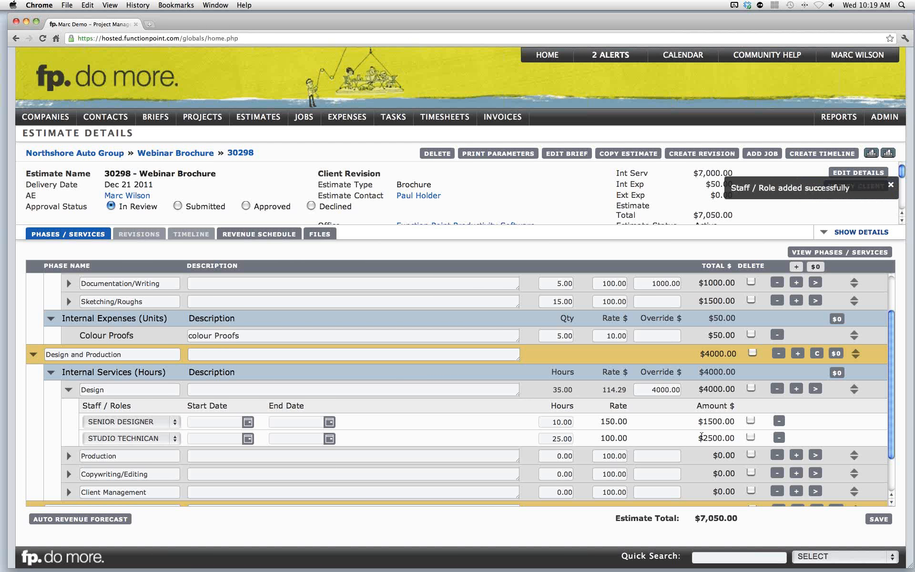
- Enter 20 hours for Production, 15 hours for Copywriting/Editing and 5 hours for Client Management
scroll(702, 435, down, 1)
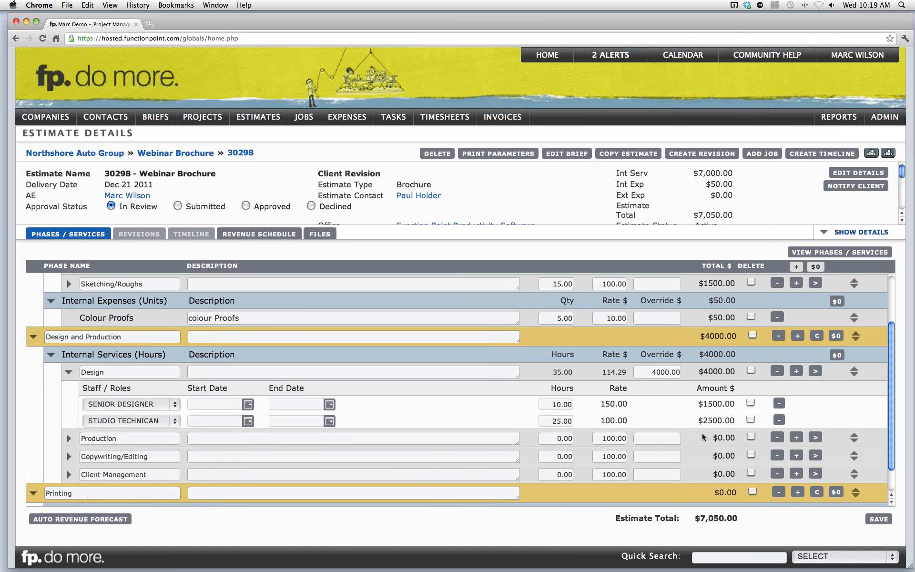
click(224, 403)
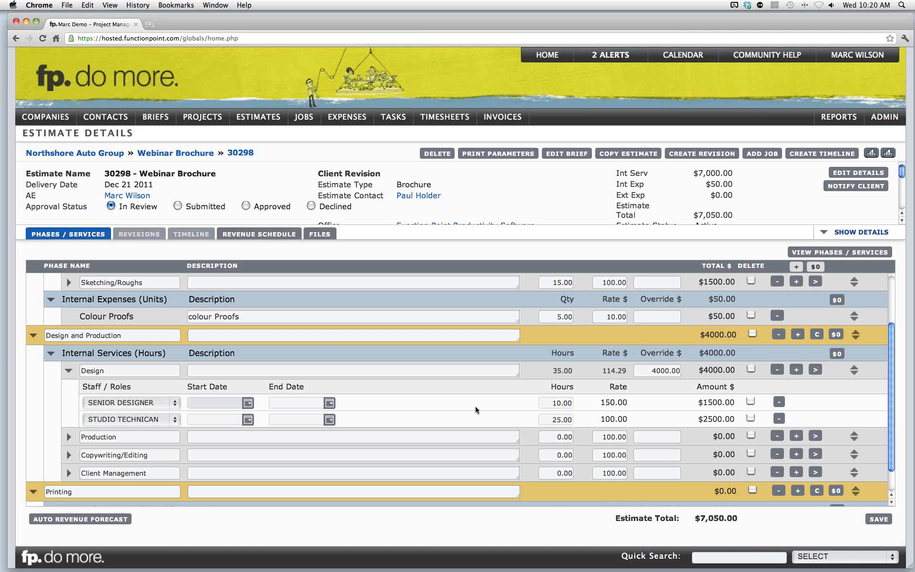
click(552, 438)
key(BackSpace)
text(20)
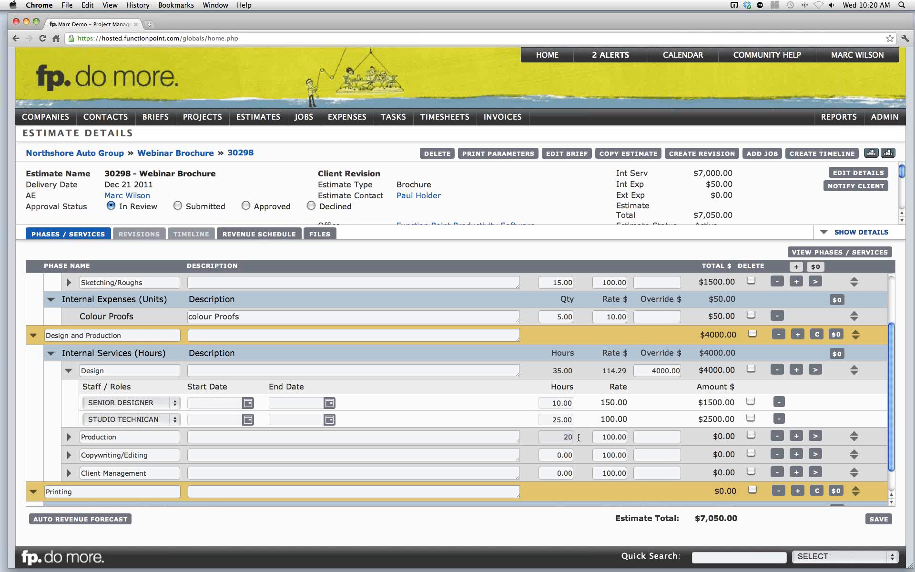
click(555, 456)
text(15)
click(556, 473)
text(5)
click(578, 454)
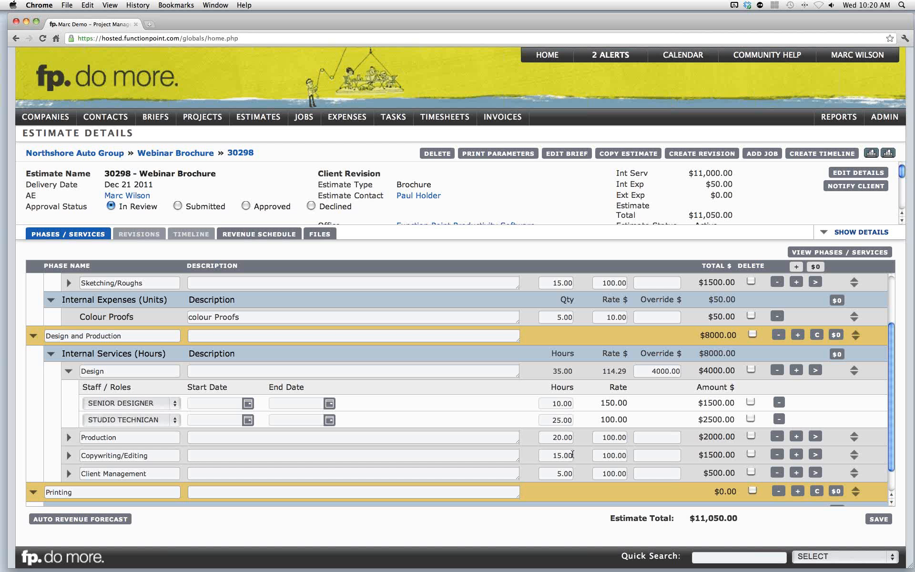
- Add the Archiving, Coordination and Final Art services to the Design and Production phase
click(124, 337)
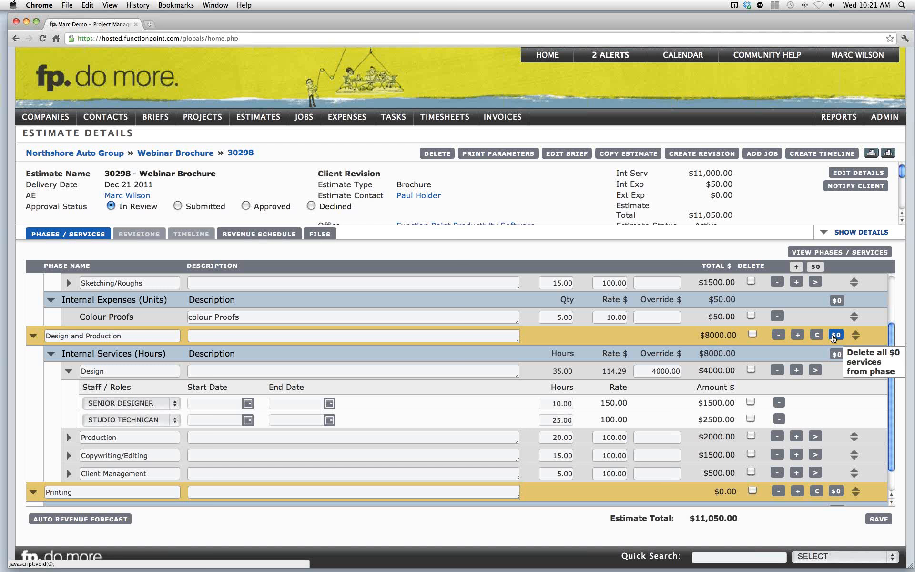
click(798, 336)
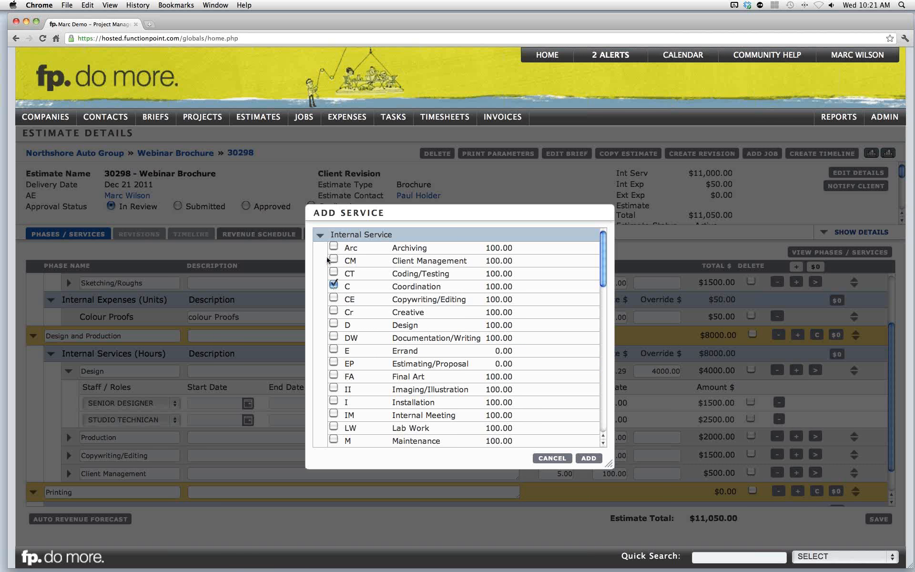
click(334, 247)
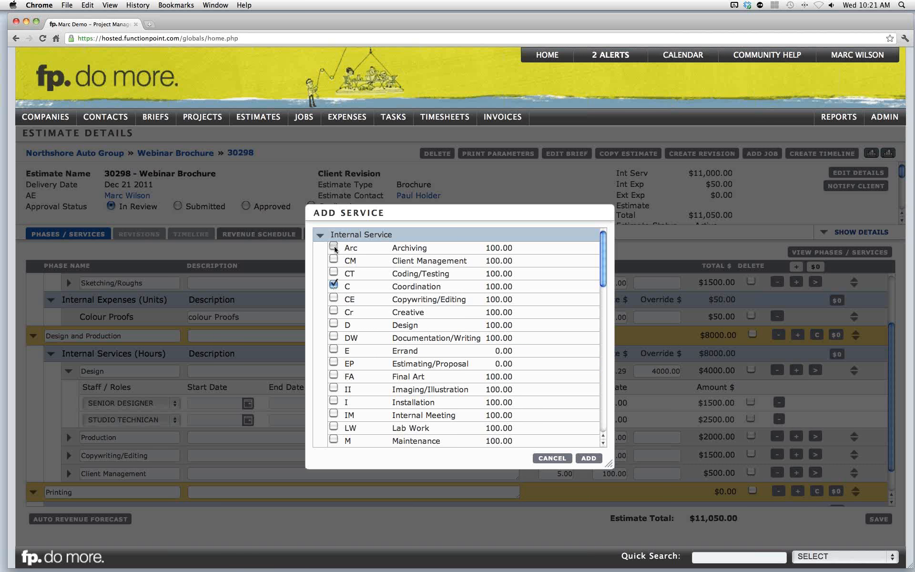
click(334, 375)
click(589, 458)
- Reorder the Coordination service to sit directly below Production
scroll(301, 458, down, 2)
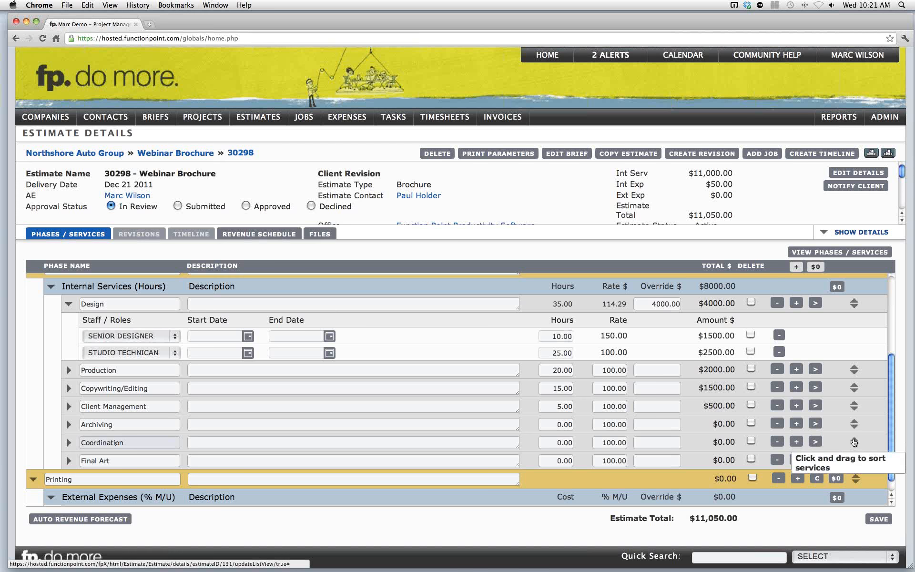
drag(854, 439, 852, 380)
drag(851, 380, 851, 381)
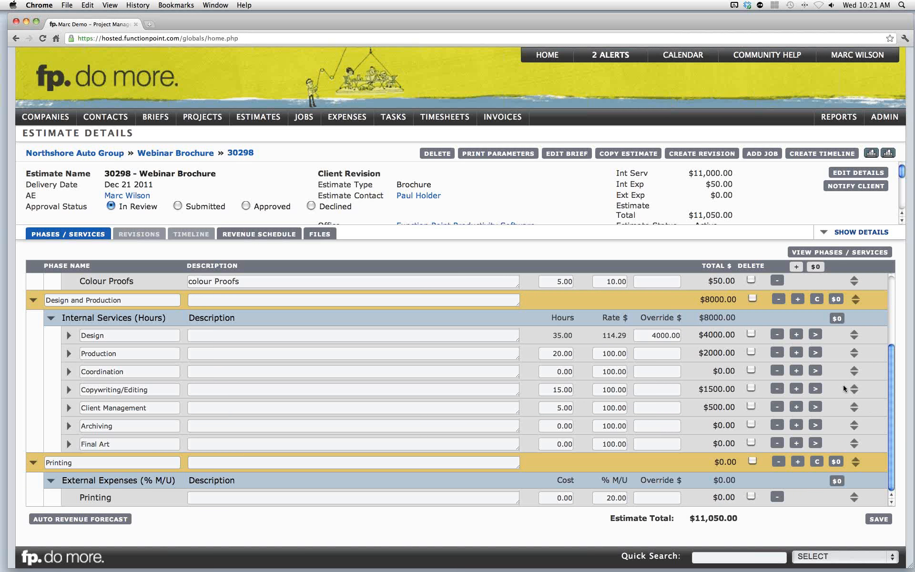
- Enter 10 hours for the Final Art service
click(141, 443)
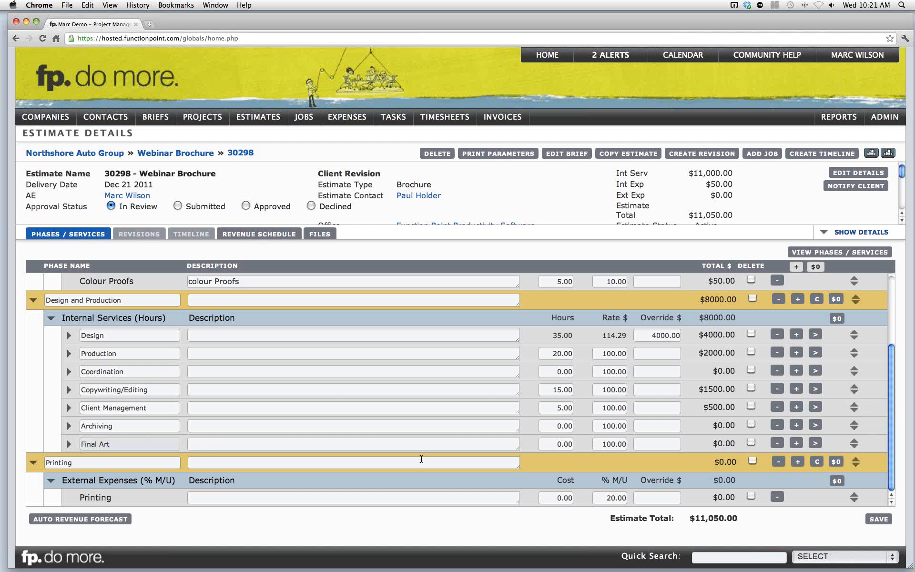
click(567, 444)
text(10)
click(583, 432)
click(569, 429)
- Mark the Design and Production phase's zero-value services for deletion
click(563, 373)
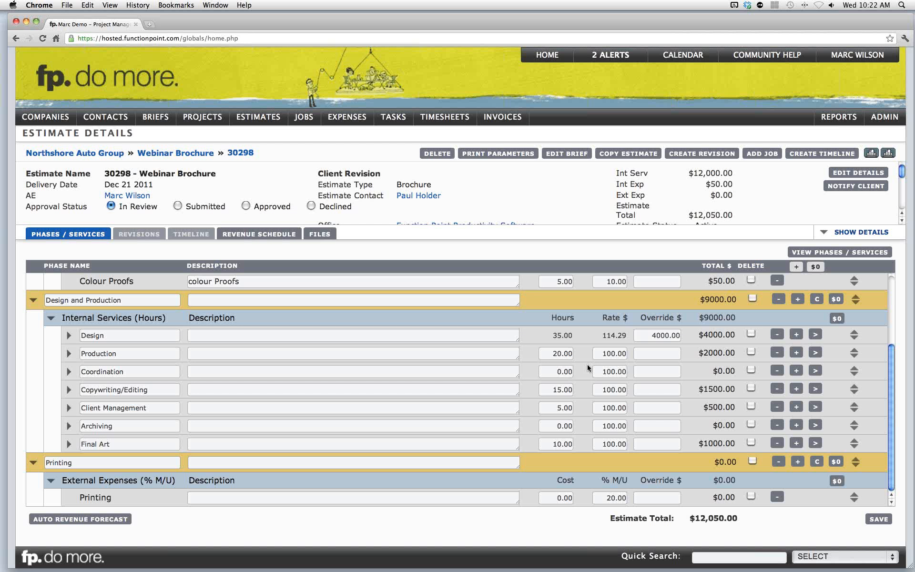
click(564, 372)
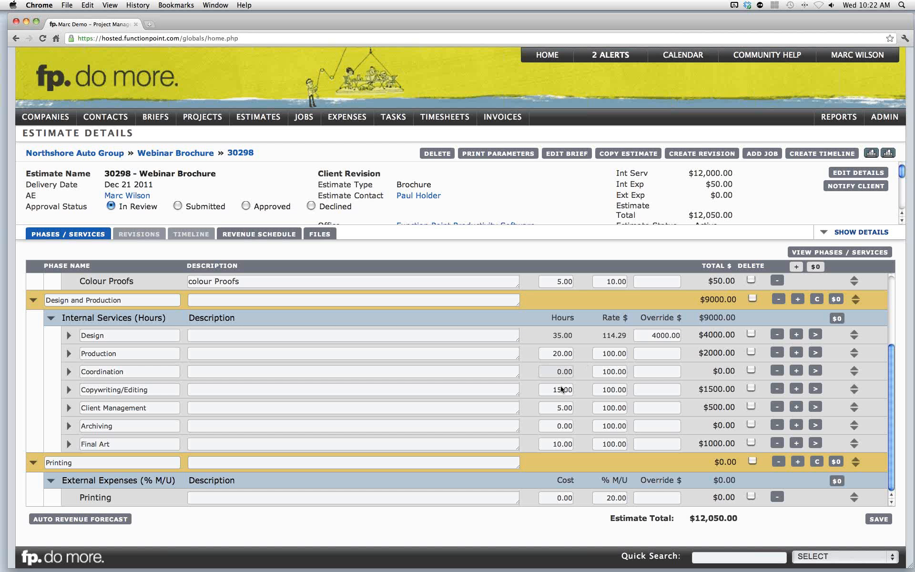
click(560, 425)
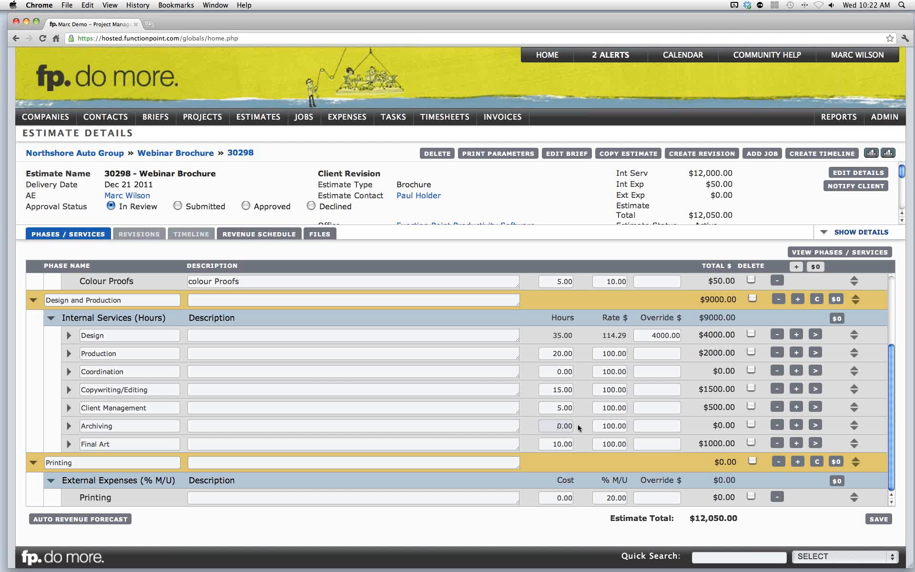
click(580, 425)
click(835, 299)
scroll(89, 480, up, 1)
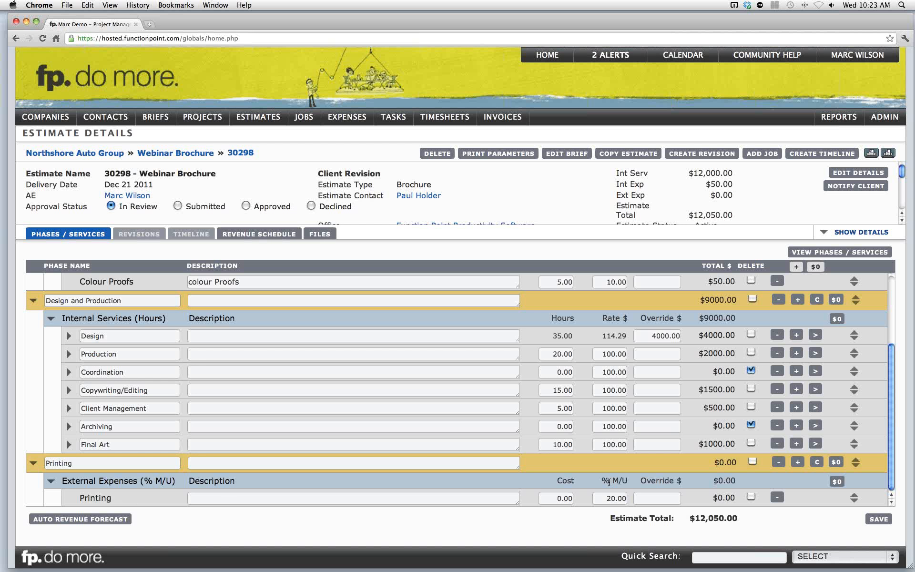
- Set the Printing expense cost to 2000 and its markup to 25%
click(611, 498)
double_click(561, 500)
text(2000)
click(588, 459)
double_click(605, 497)
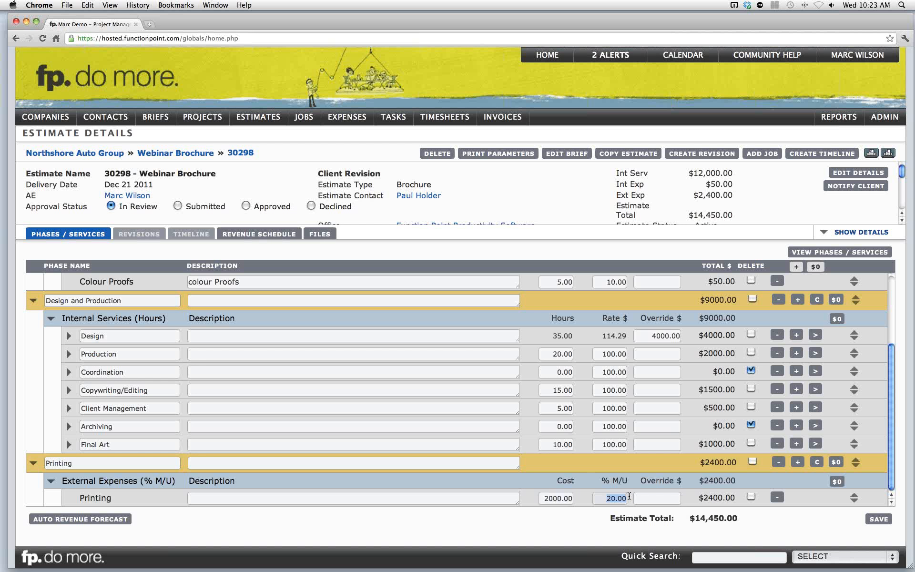
text(25)
click(608, 462)
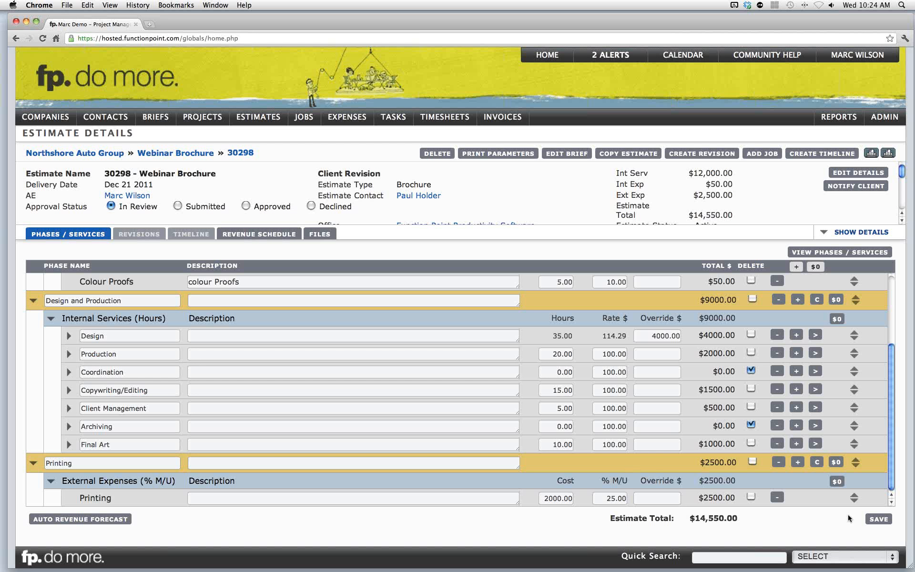
- Save the estimate, confirming deletion of the Coordination and Archiving services
click(876, 521)
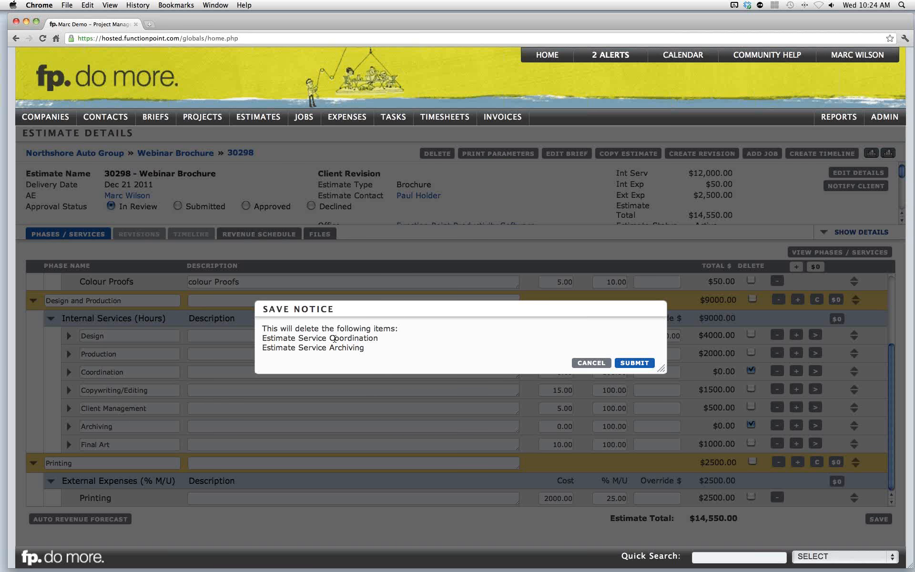
mouse_move(334, 339)
mouse_down()
mouse_move(371, 339)
mouse_move(346, 349)
mouse_up()
click(484, 357)
click(635, 364)
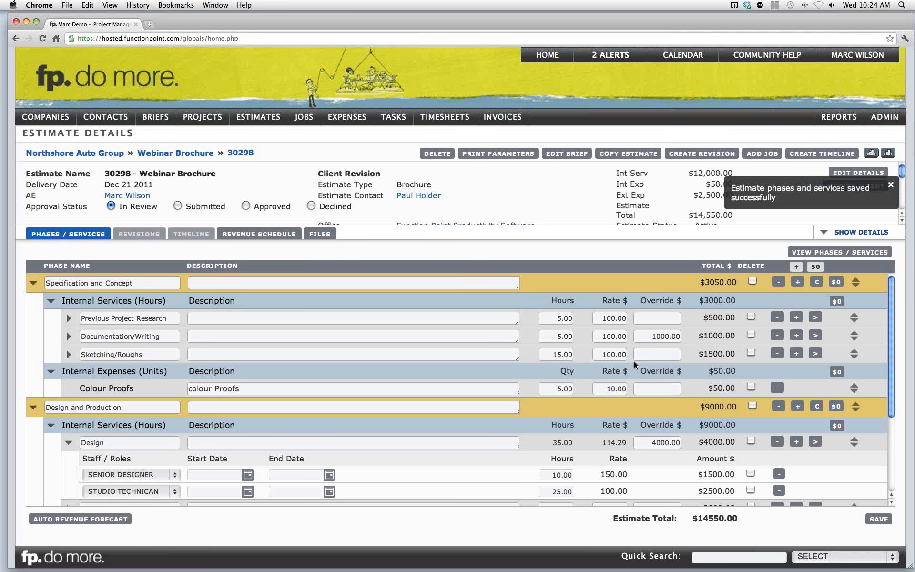
- Add the Creative Services phase with only its Professional Fees service
scroll(634, 361, down, 5)
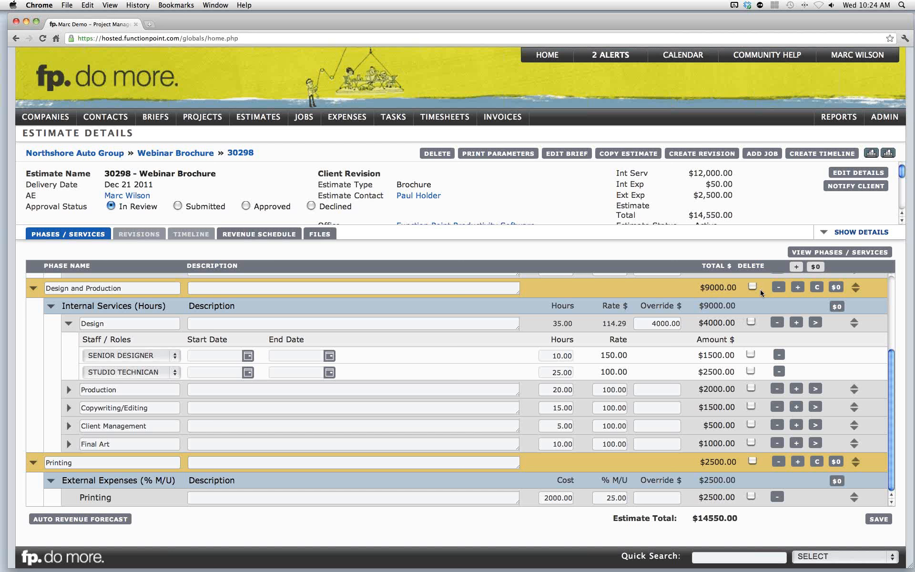
click(796, 268)
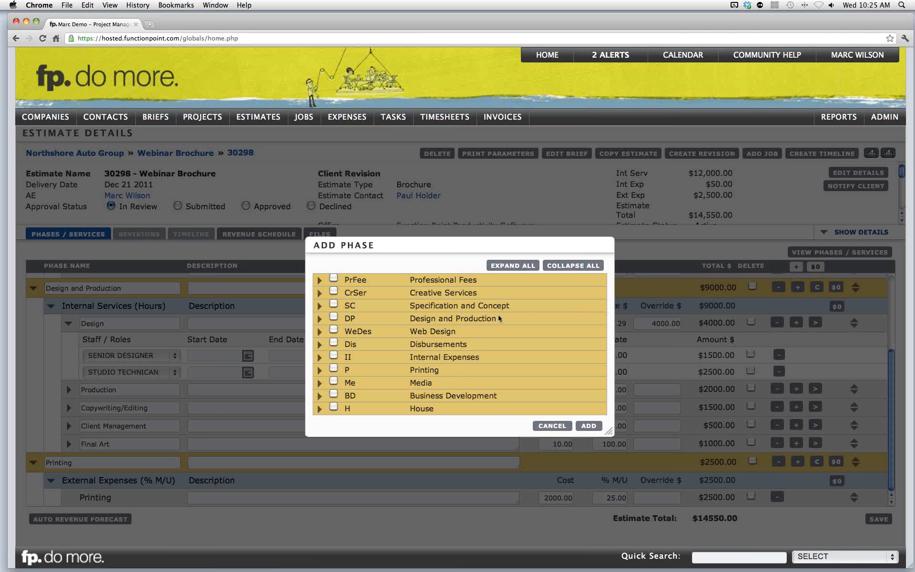
click(320, 294)
click(334, 291)
click(333, 341)
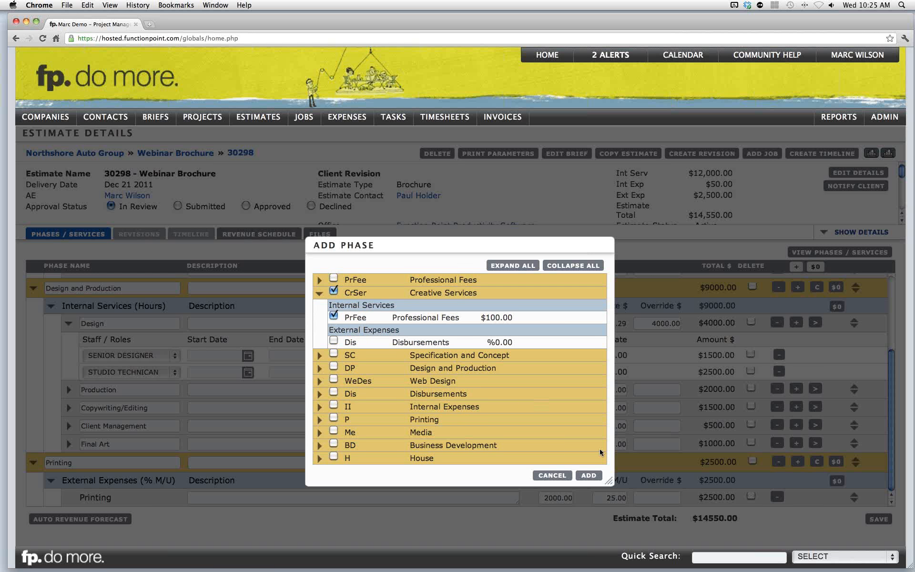
click(588, 476)
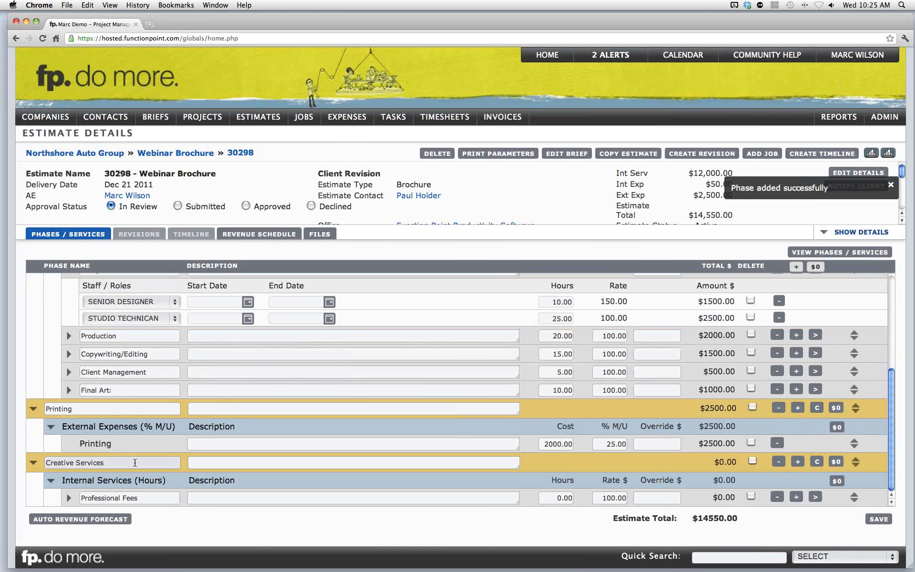
- Rename the new phase and its service both to Discount
drag(97, 462, 40, 461)
text(Discount)
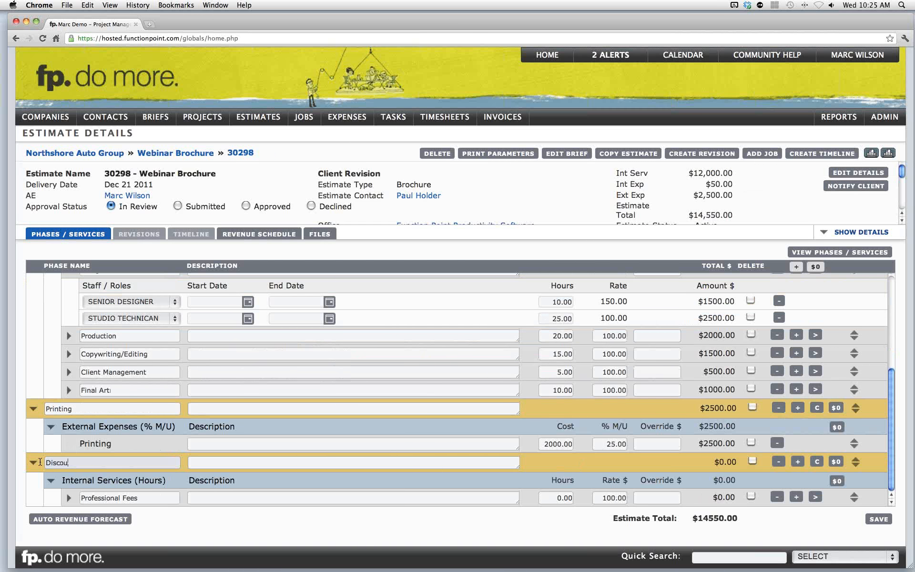
drag(154, 497, 58, 501)
text(Discount)
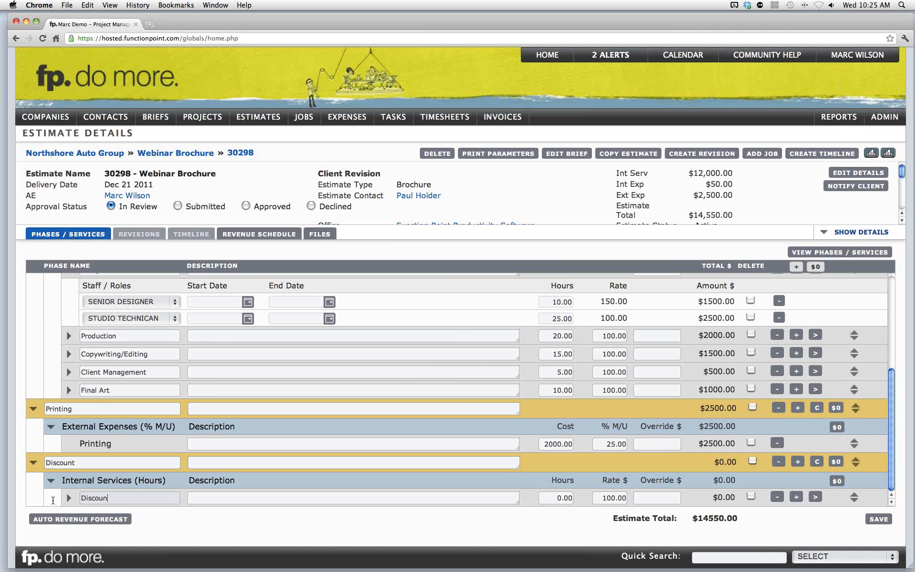
- Set the Discount service's override amount to -2050
click(640, 499)
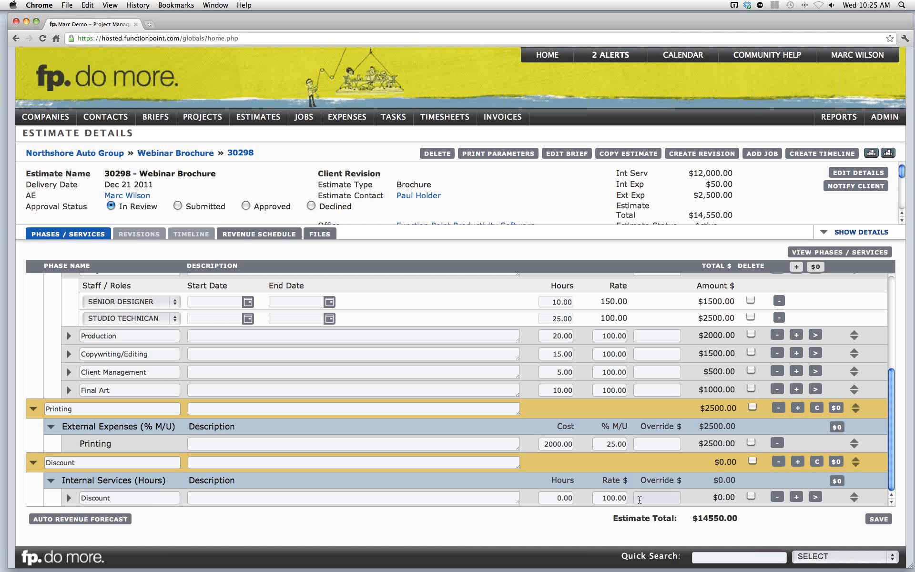
text(-2050)
click(681, 522)
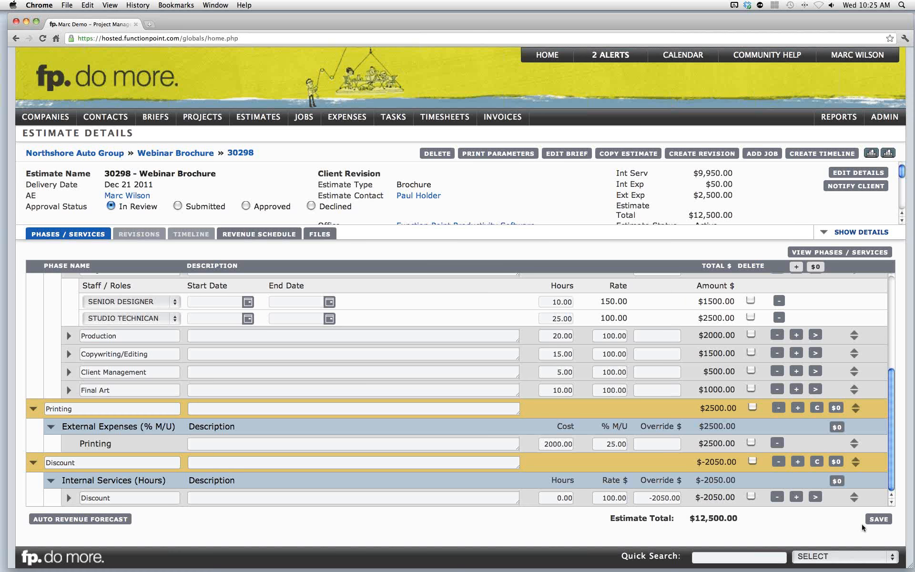
- Save the estimate
click(877, 521)
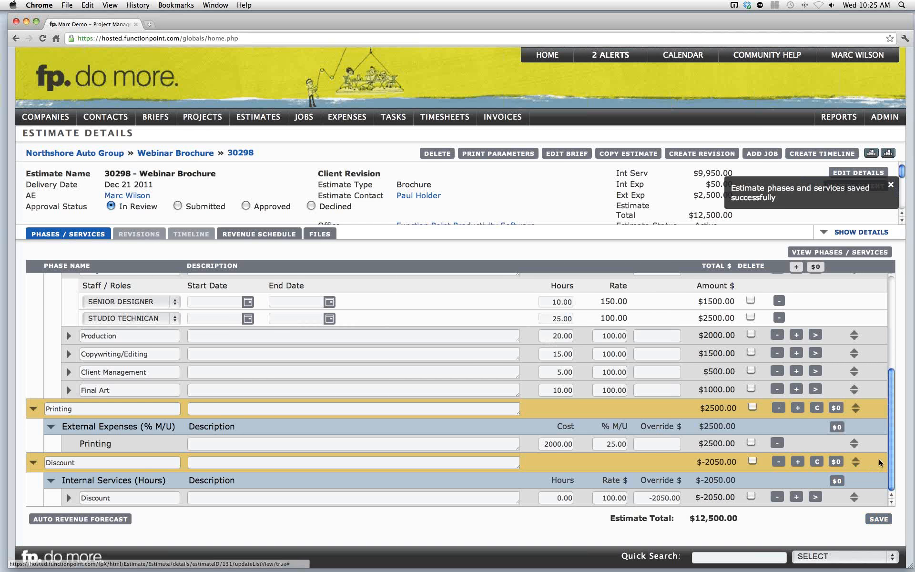
drag(894, 461, 891, 356)
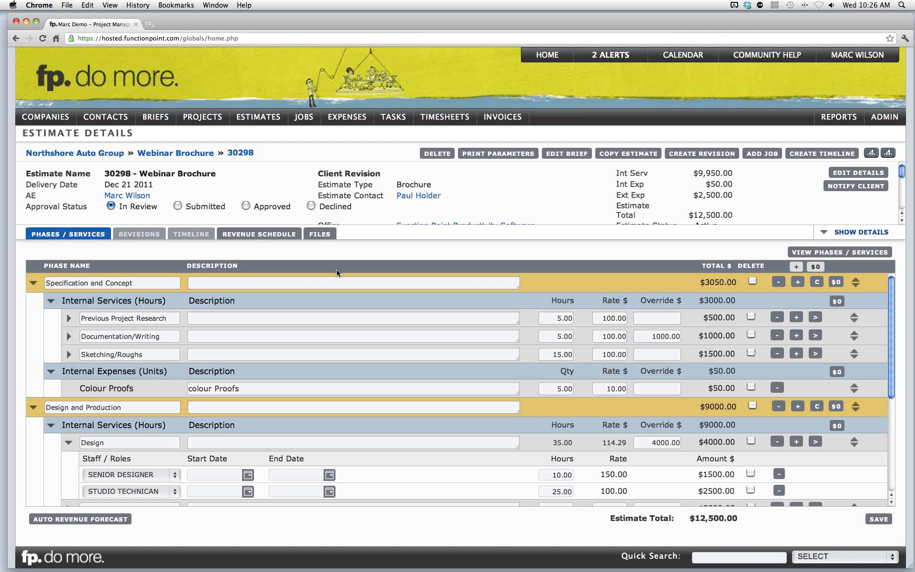
- Generate an automatic revenue forecast and open the revenue schedule
click(261, 234)
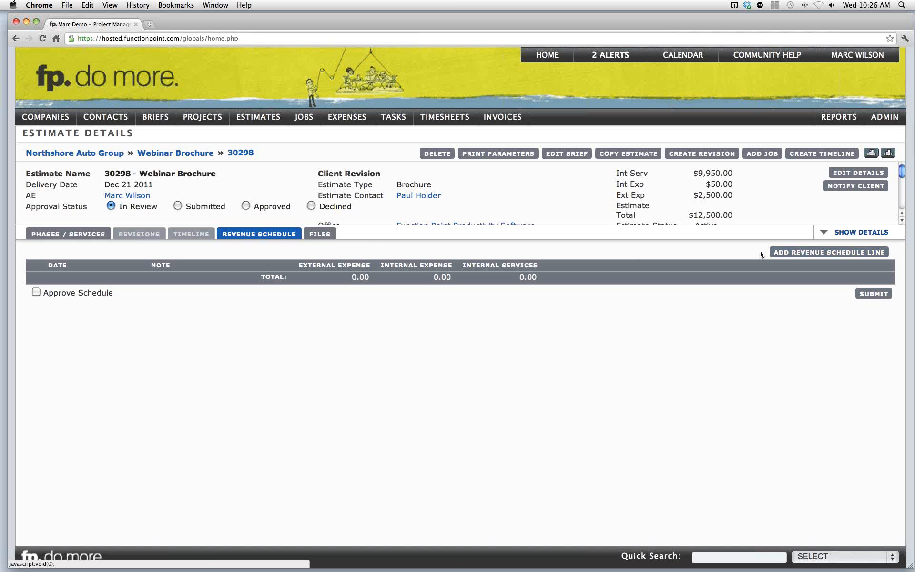
click(90, 237)
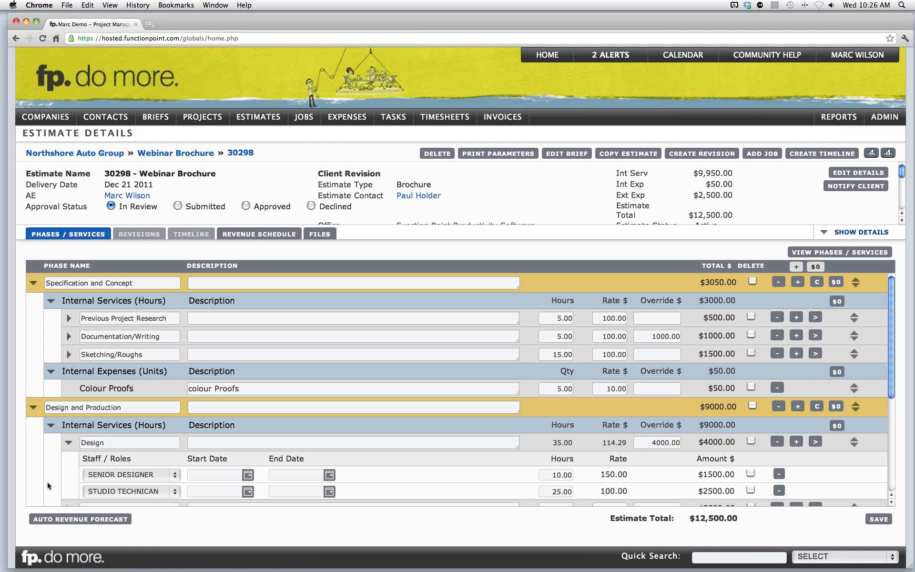
click(92, 522)
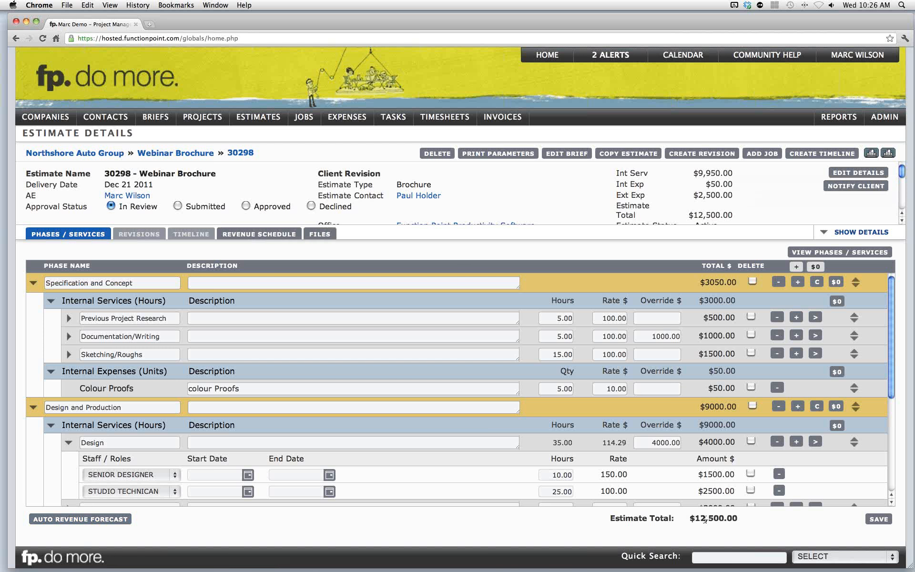
drag(694, 518, 736, 519)
click(734, 519)
click(260, 235)
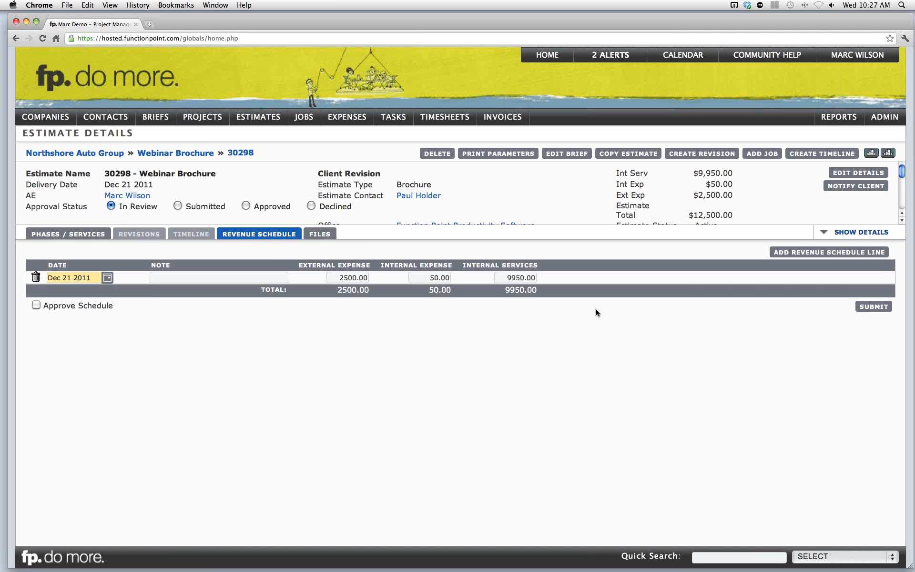
- Add a second revenue schedule line dated Dec 01 2011
click(789, 252)
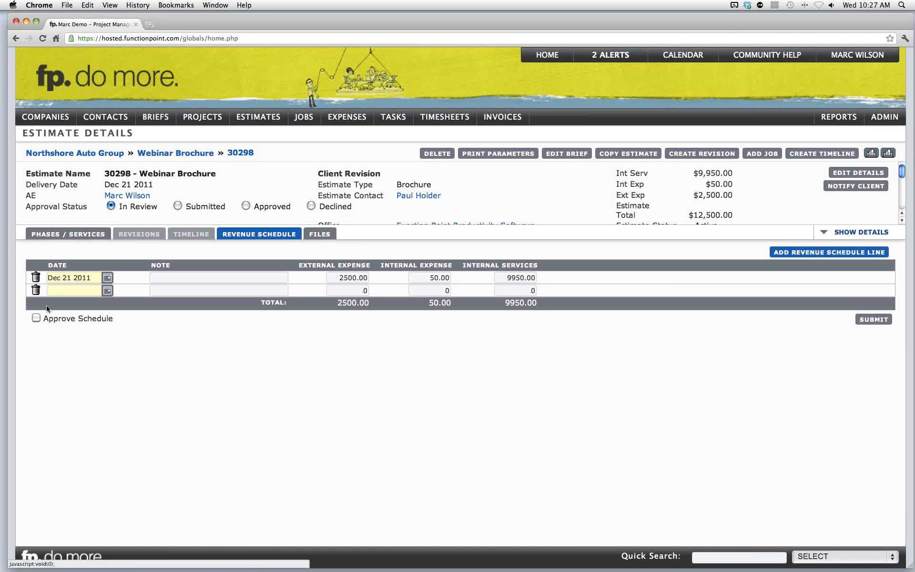
click(69, 289)
text(Dec 01)
click(154, 328)
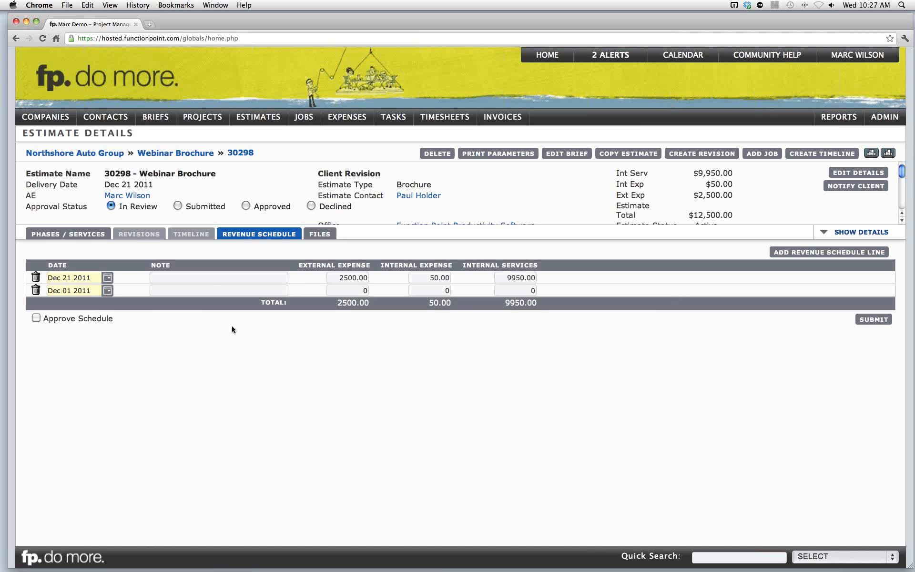
- Set the internal expense to 25 on both revenue schedule lines
click(448, 290)
text(25)
click(451, 310)
click(450, 278)
text(25)
click(517, 333)
- Set the Dec 01 line's internal services amount to 4500
click(534, 292)
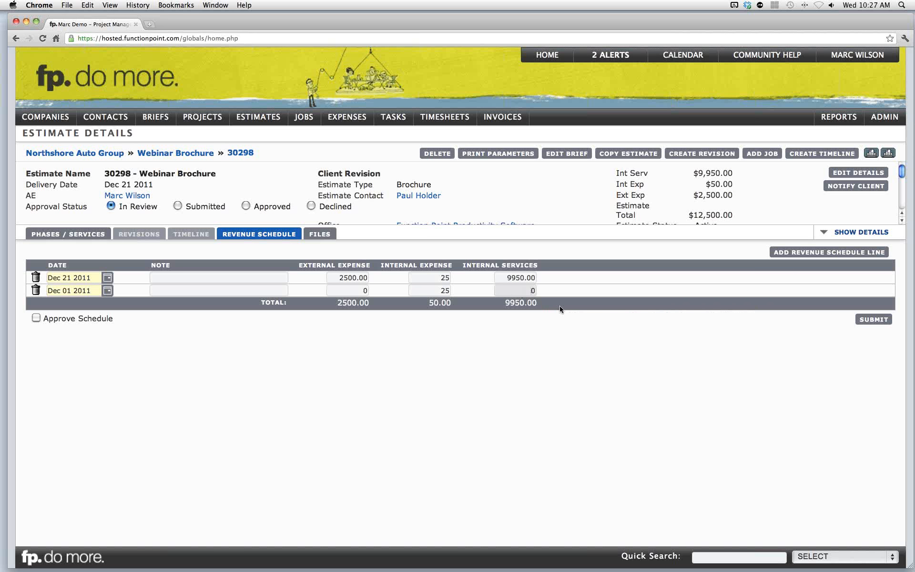
text(450)
key(BackSpace)
key(BackSpace)
key(BackSpace)
key(BackSpace)
text(4500)
click(570, 342)
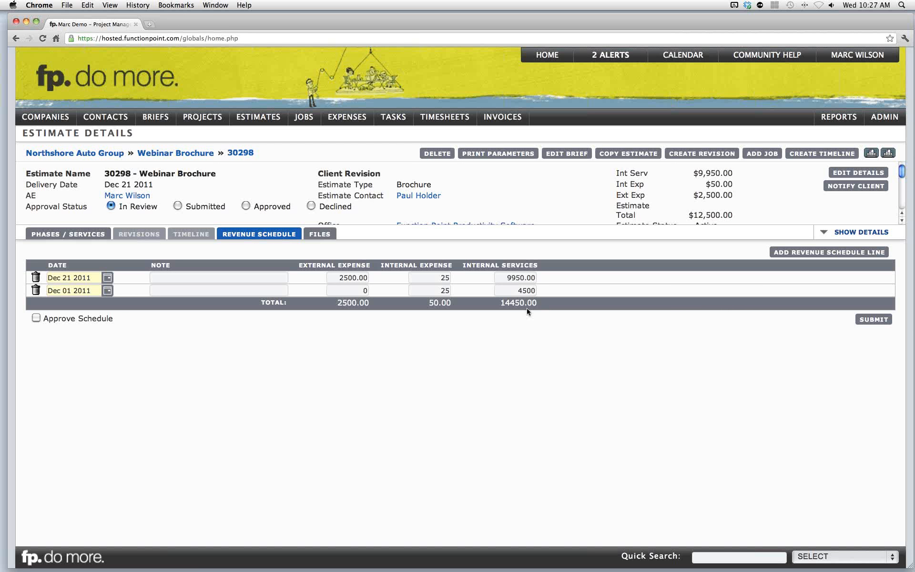
- Set the Dec 21 line's internal services amount to 5550
mouse_move(515, 302)
drag(506, 278, 546, 277)
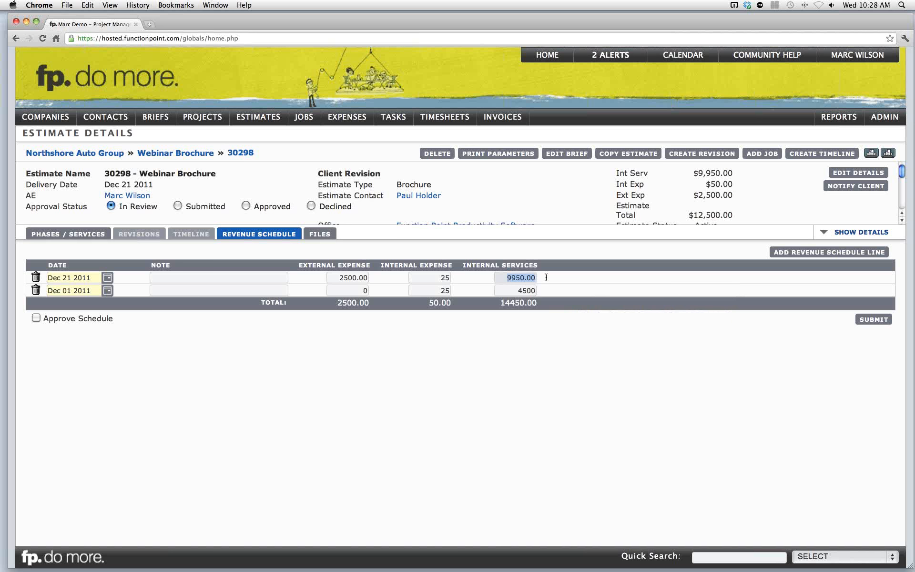
text(5550)
click(542, 325)
mouse_move(542, 308)
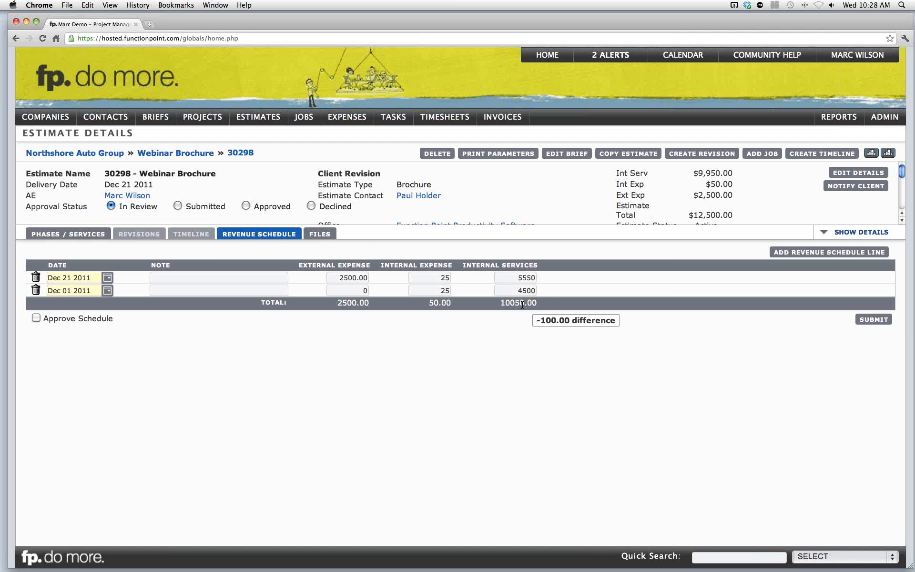
- Set the Dec 21 line's internal services amount to 5450, submit the revenue schedule and approve it
click(524, 277)
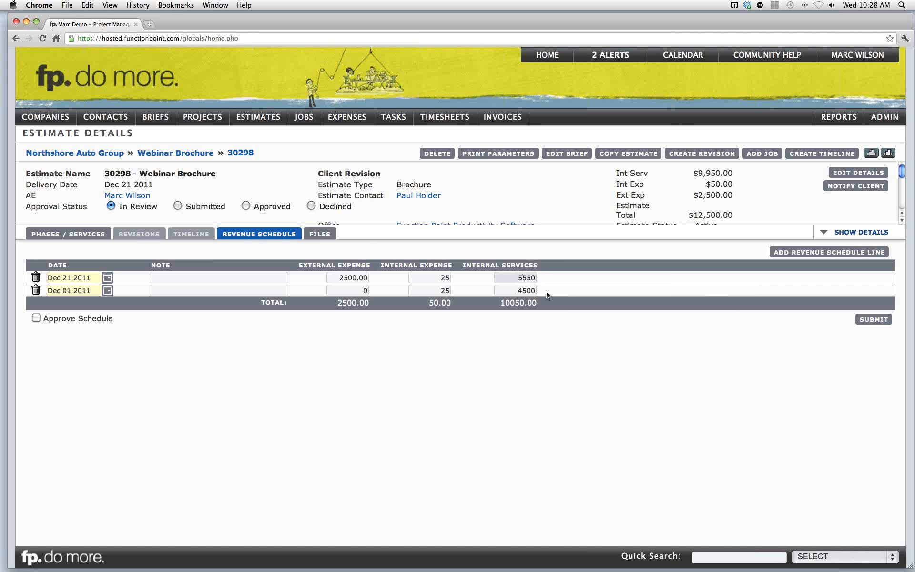
text(4)
click(552, 334)
mouse_move(699, 175)
click(866, 323)
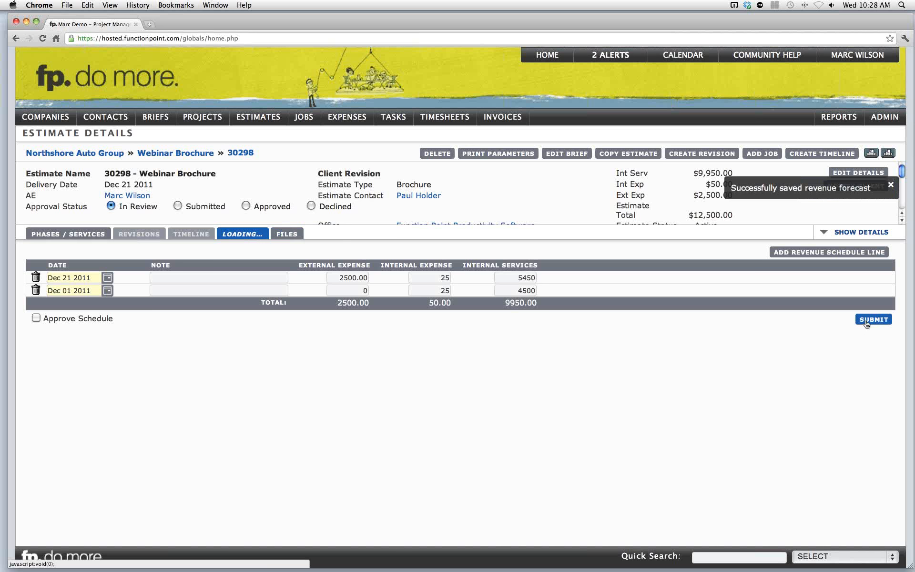
click(36, 318)
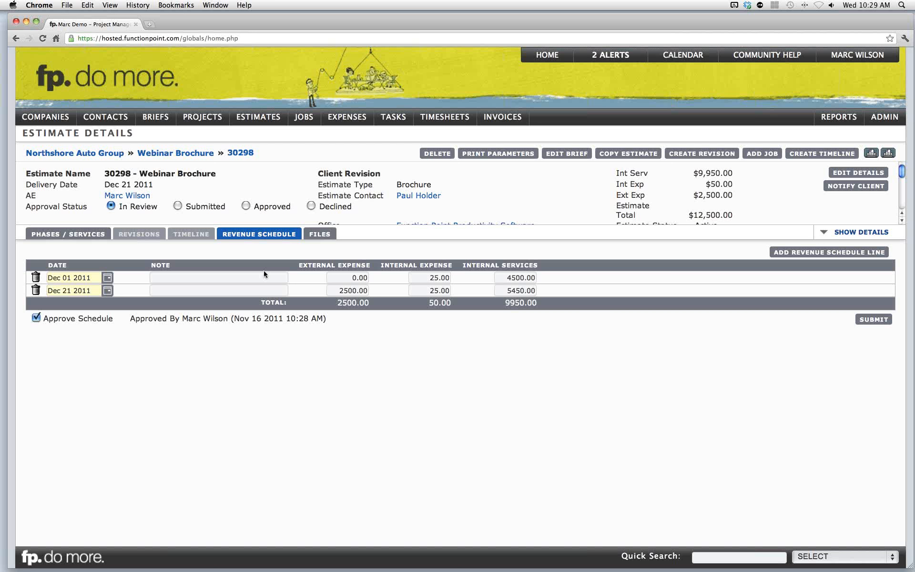
- Open the NA Winter Brochure estimate and delete the estimate only, keeping its associated brief
mouse_move(155, 117)
mouse_move(164, 147)
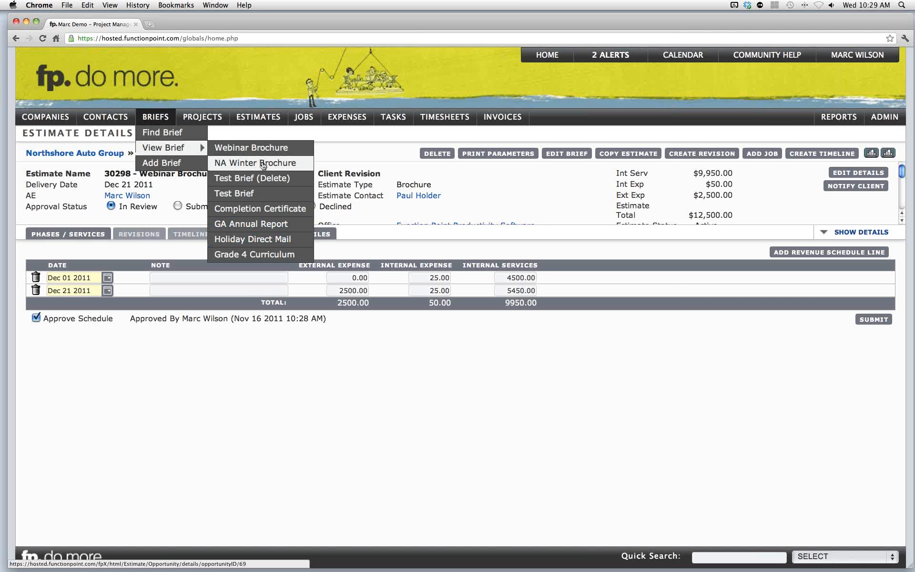
click(263, 165)
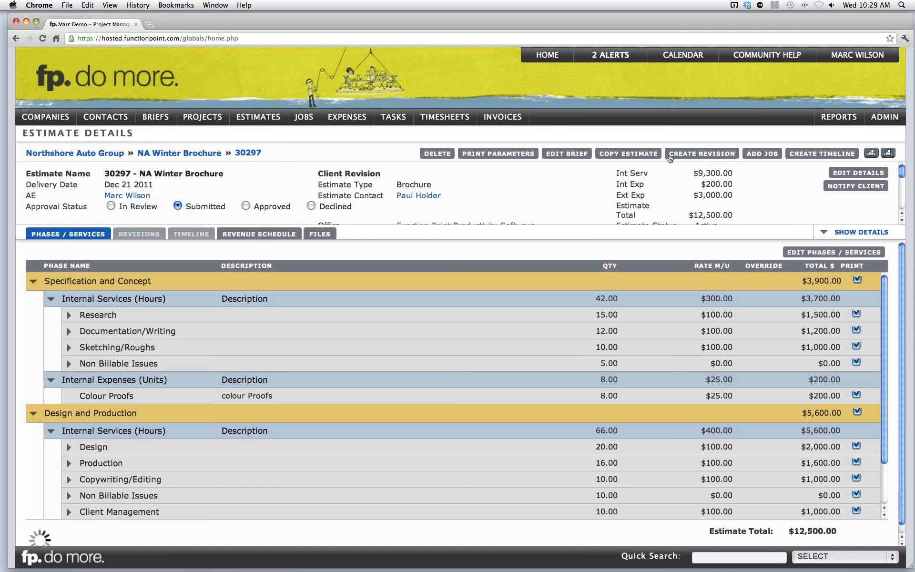
scroll(674, 290, down, 3)
scroll(674, 290, up, 3)
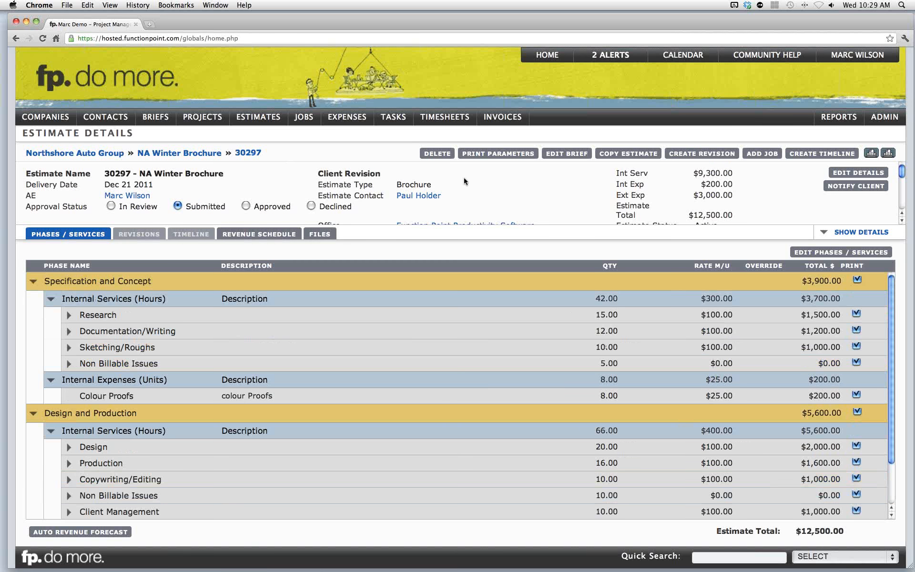
click(438, 155)
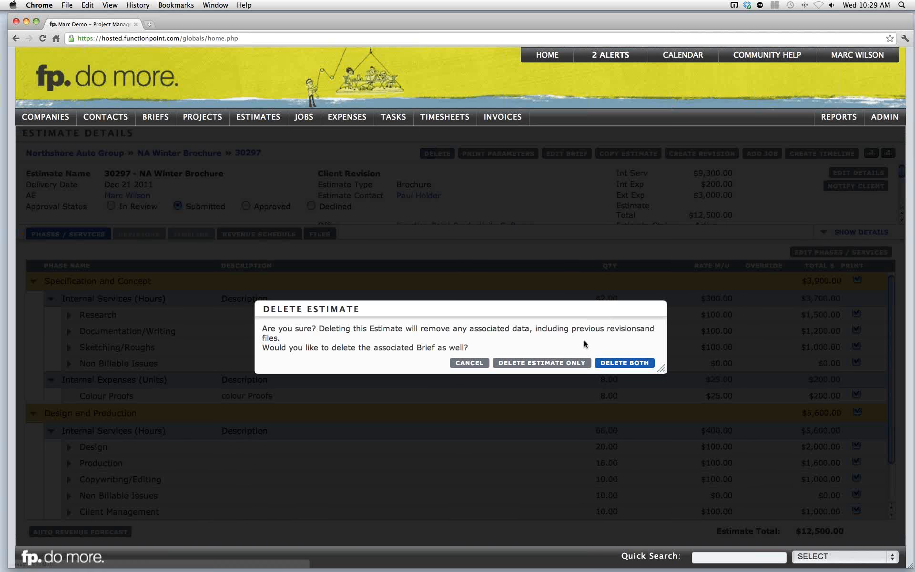
click(554, 363)
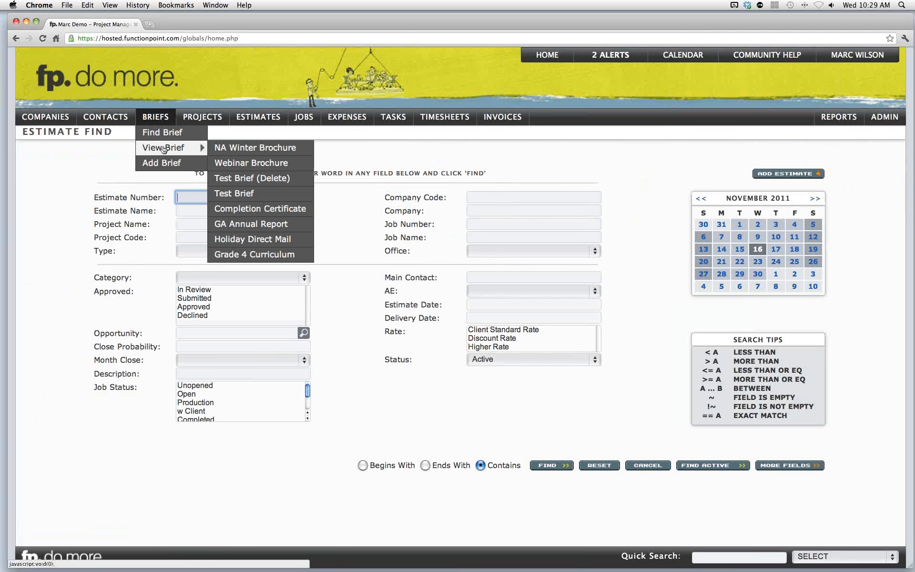
- Open the NA Winter Brochure brief
click(245, 152)
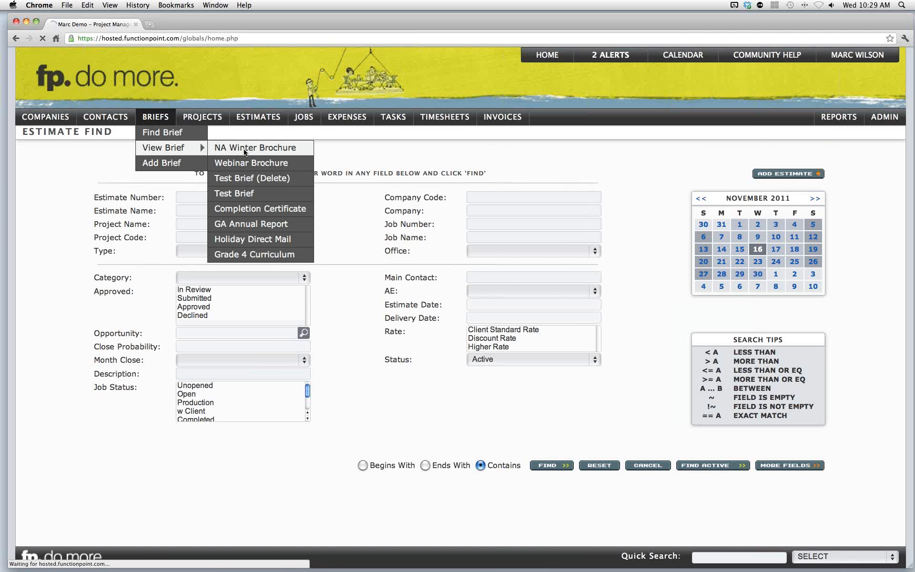
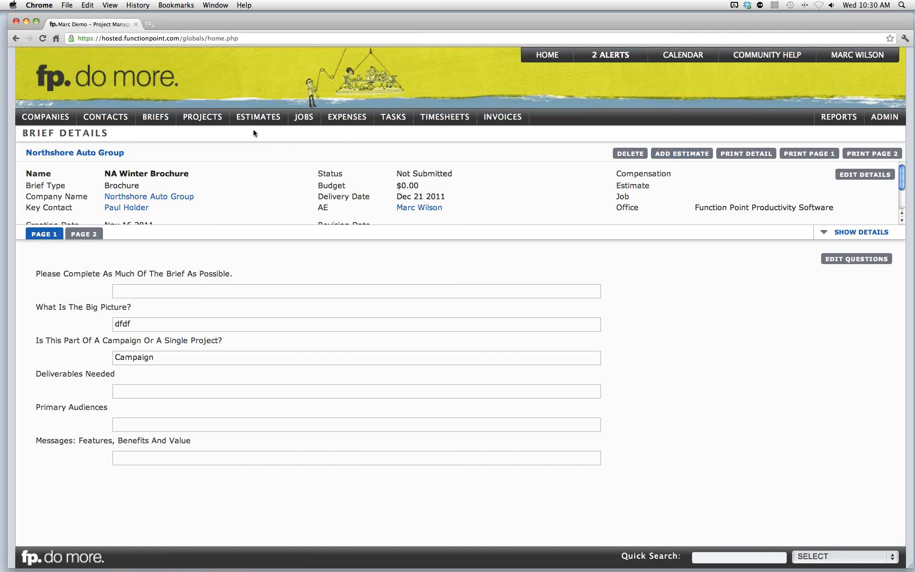
- Search for Brochure-type estimates whose name contains template and open the Brochure Template estimate
mouse_move(256, 123)
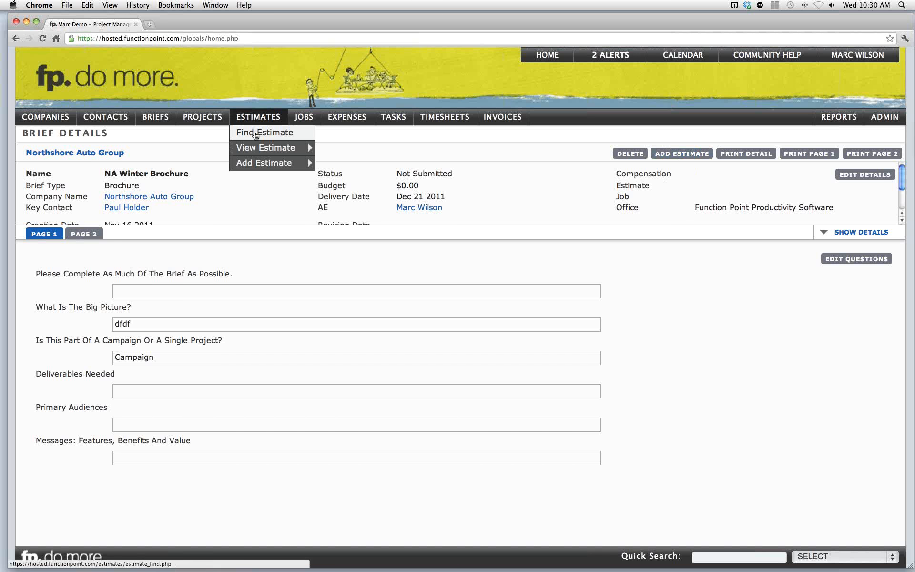
click(255, 134)
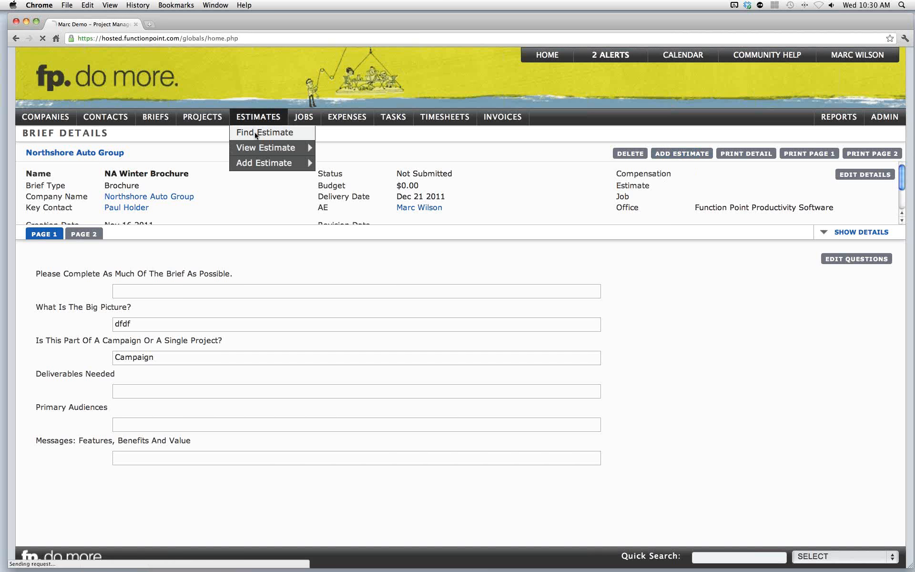
click(198, 211)
text(template)
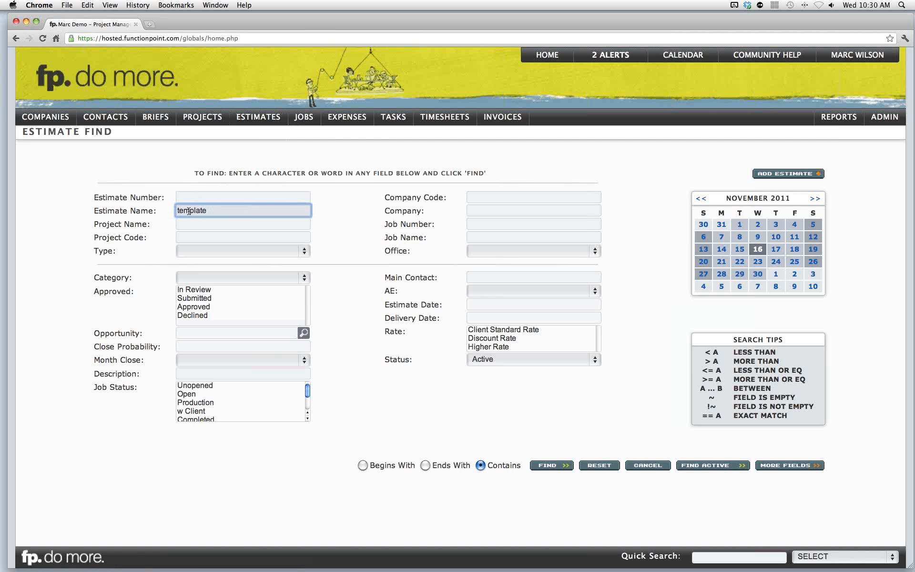
key(Return)
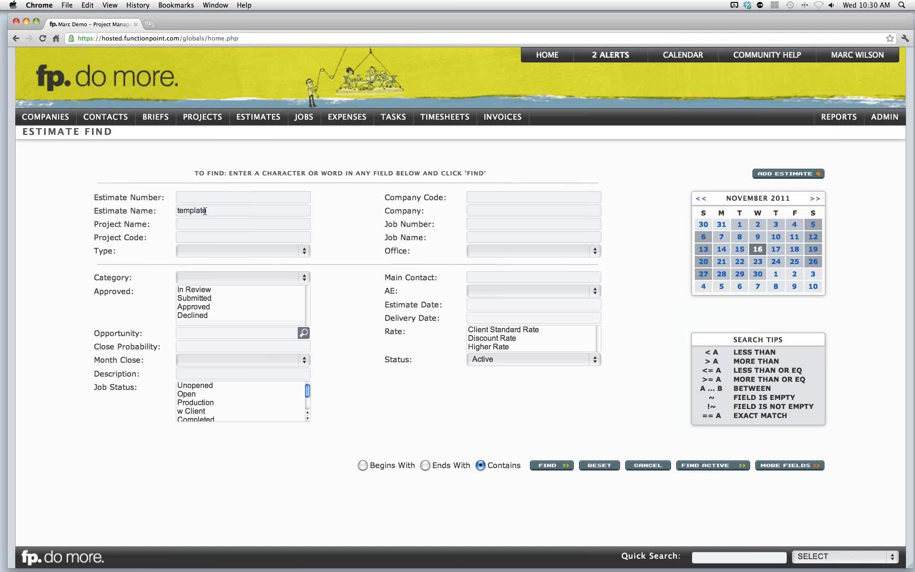
click(210, 251)
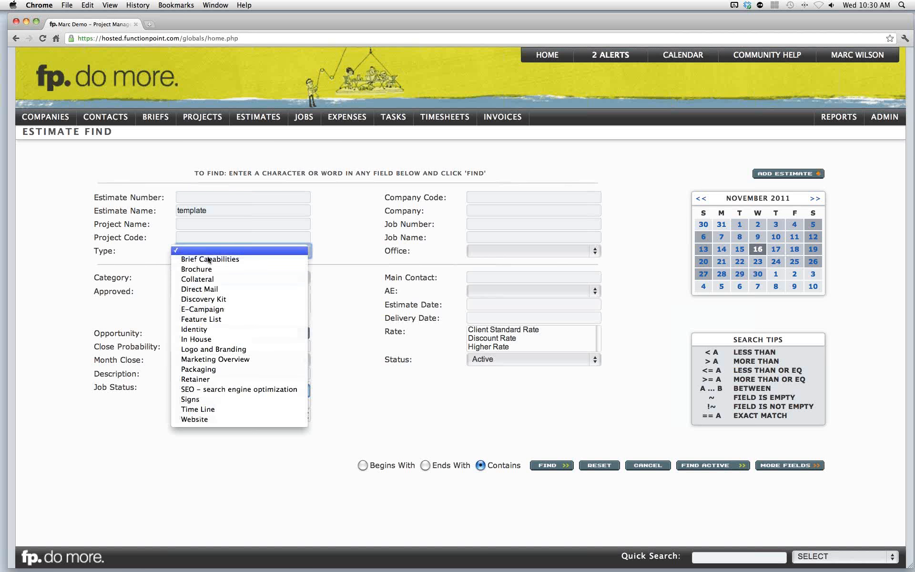
click(206, 266)
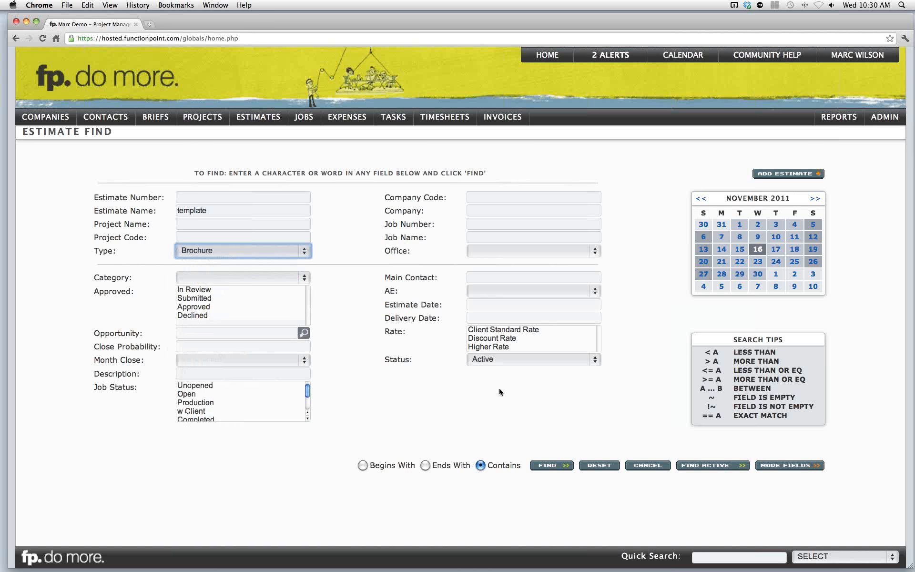
click(546, 467)
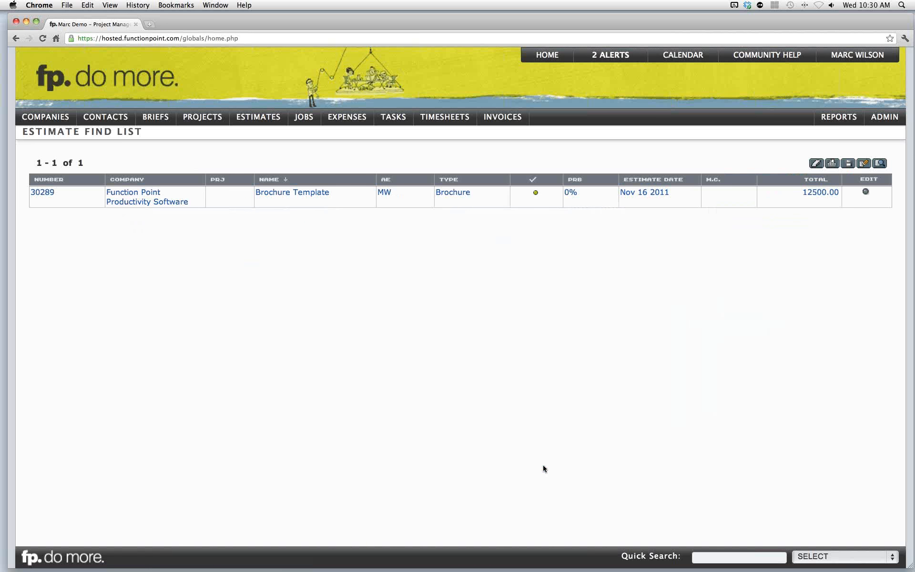
click(294, 198)
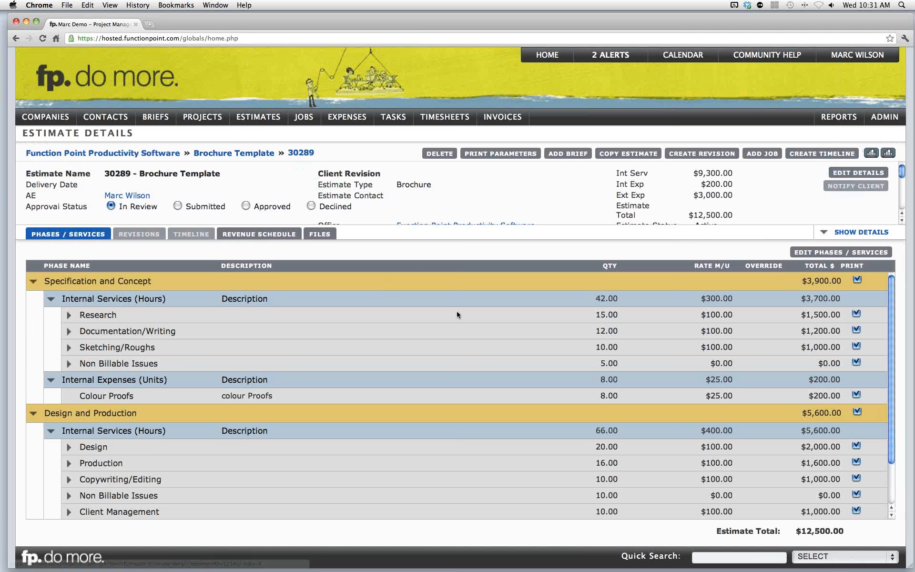
- Copy the estimate and set the copy's company to Northshore Auto Group
scroll(471, 315, down, 2)
scroll(471, 313, up, 2)
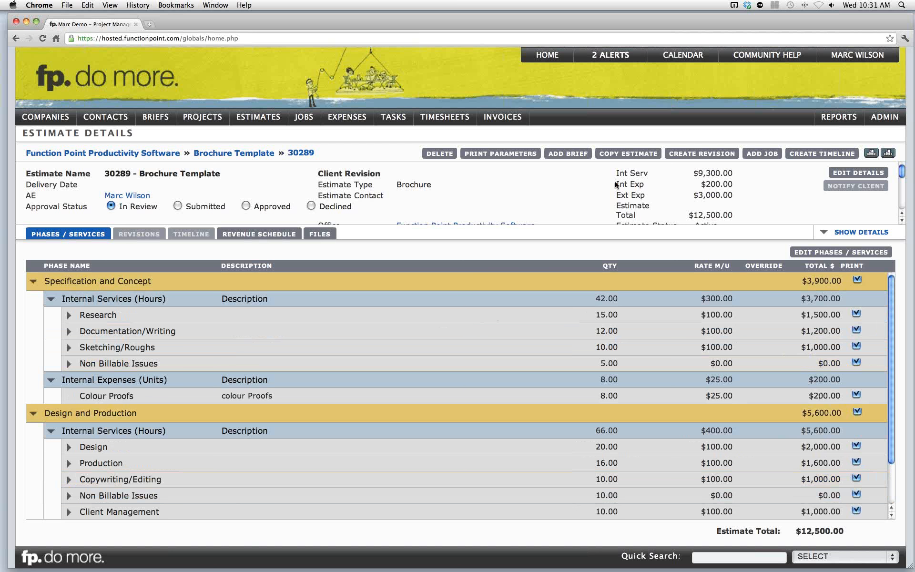
click(617, 159)
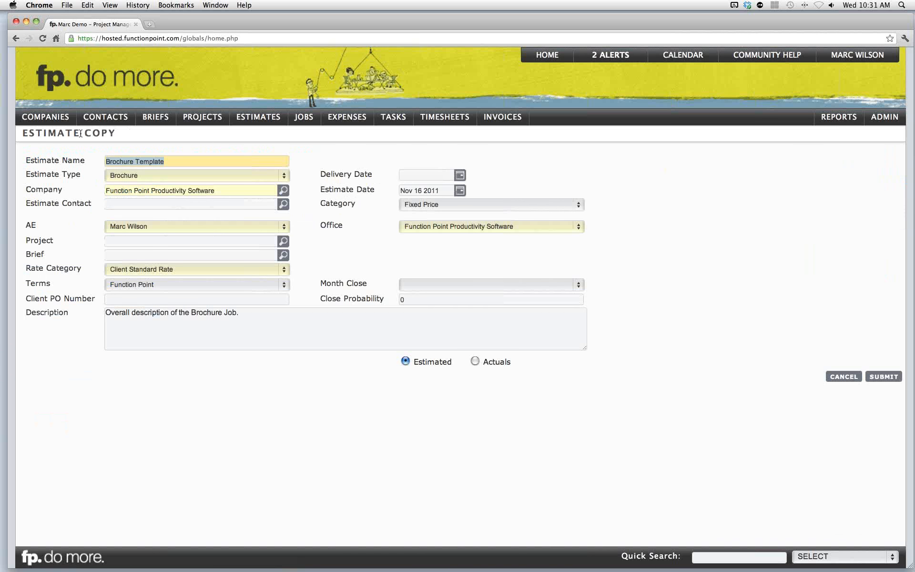
click(81, 134)
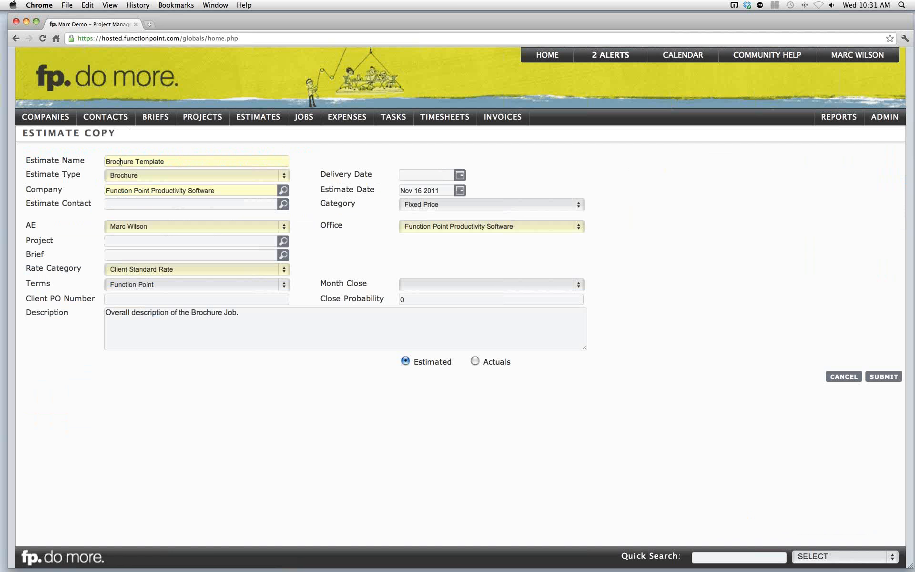
click(133, 189)
drag(225, 189, 98, 190)
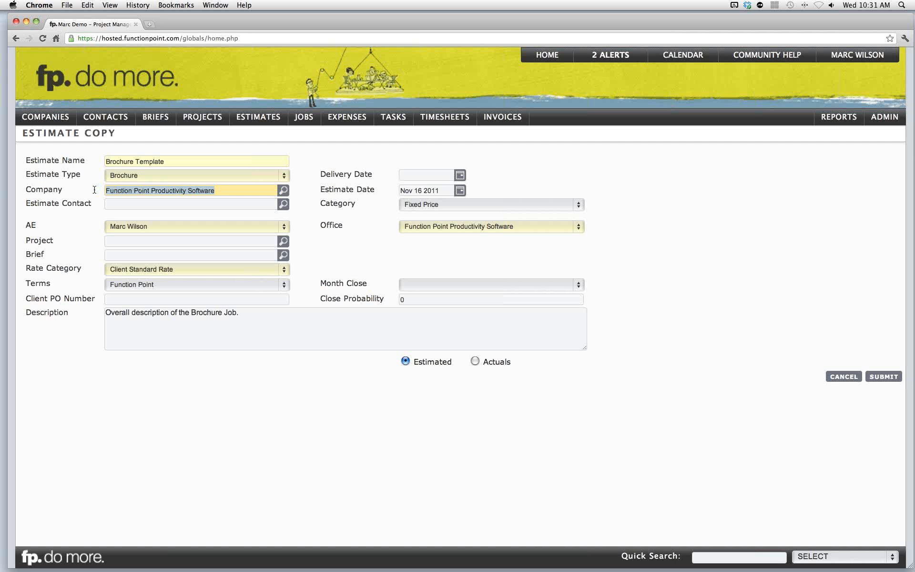
text(northshore)
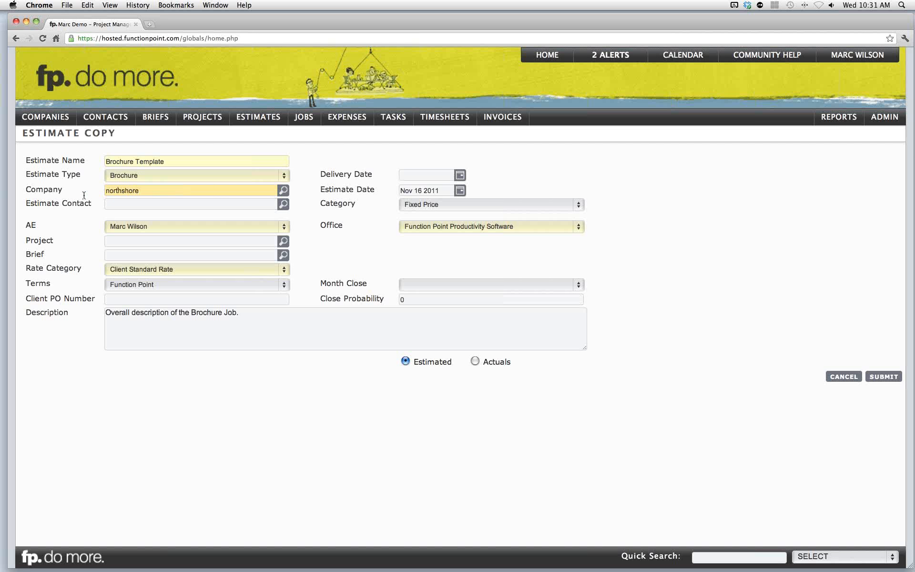
click(63, 192)
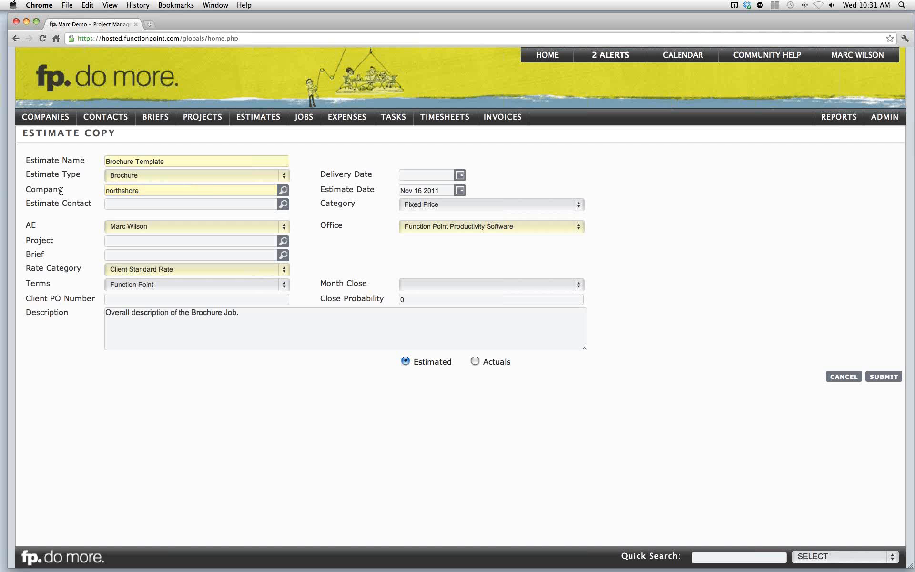
- Rename the copied estimate to Brochure for Auto Group
double_click(135, 161)
text(for )
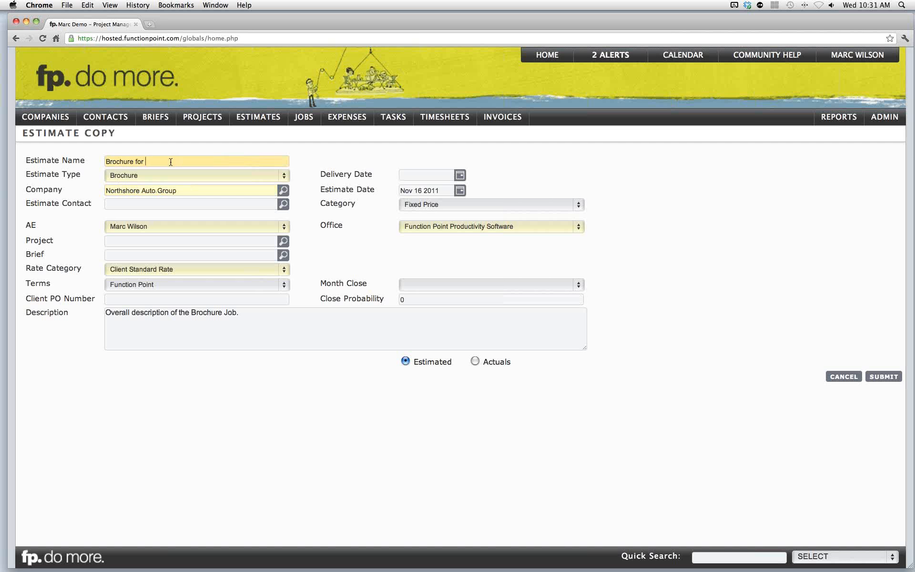
text(Auto Group)
click(94, 167)
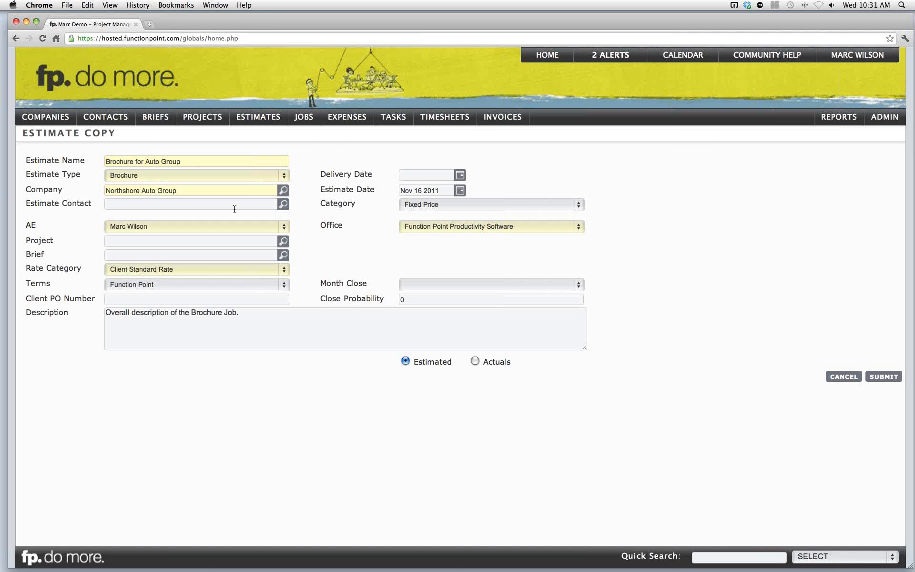
- Fill in the estimate contact and link the NA Winter Brochure brief to the copy
click(279, 204)
drag(27, 254, 45, 254)
click(45, 255)
click(252, 257)
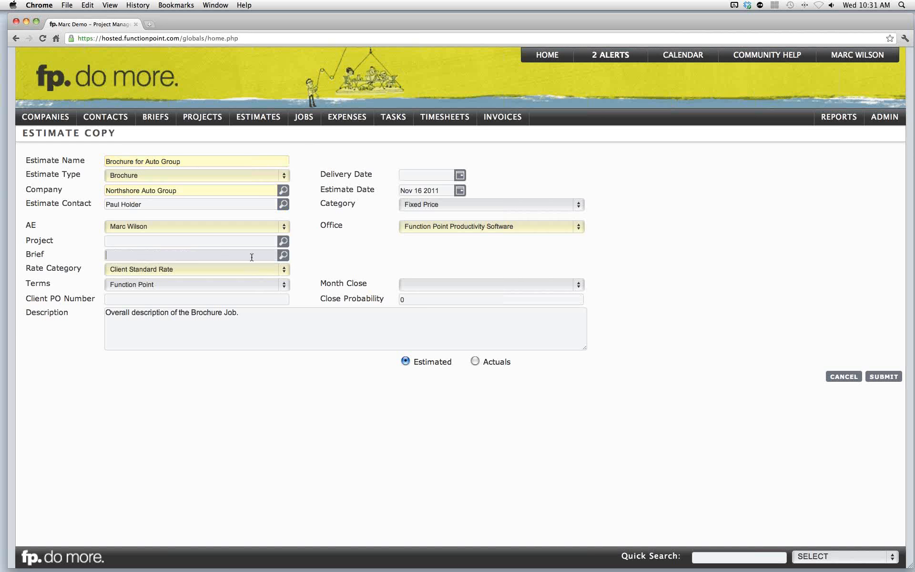
click(283, 256)
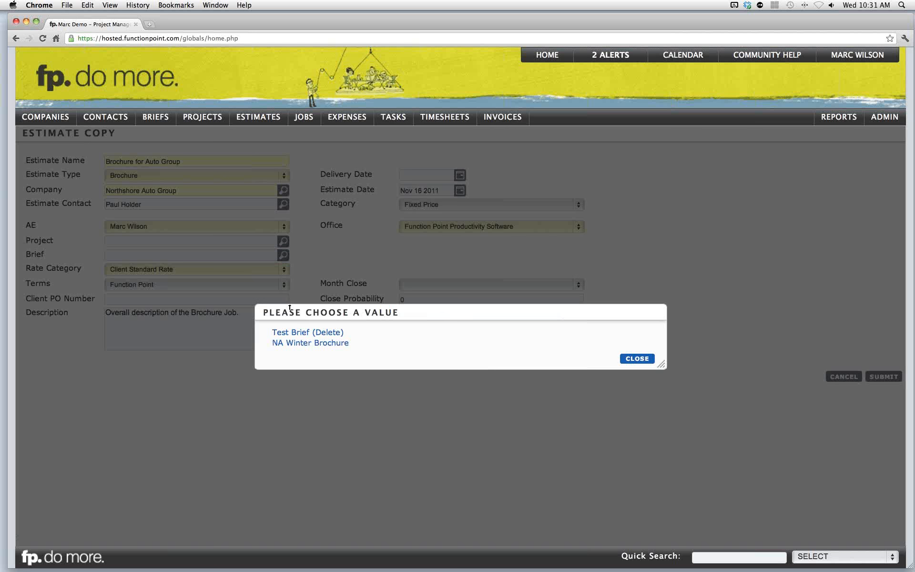
click(316, 349)
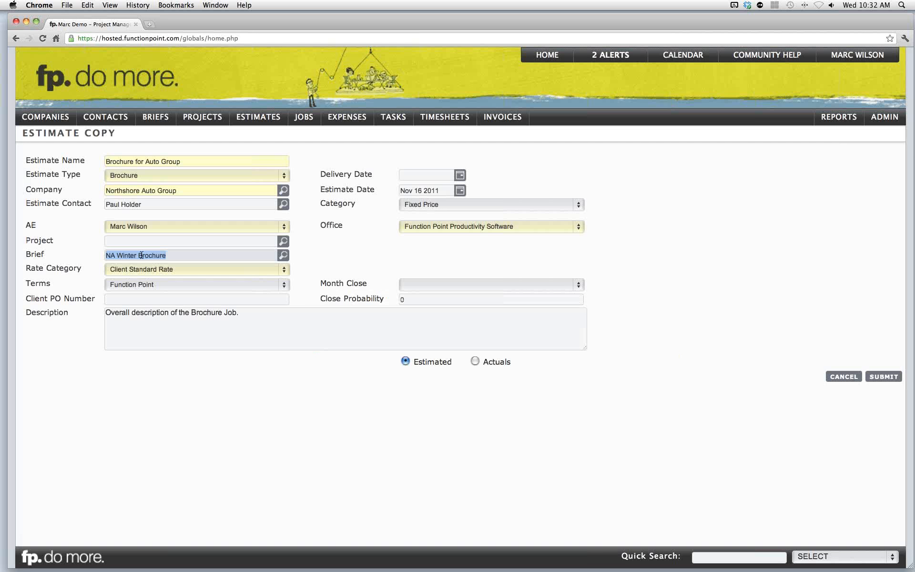
- Re-link the brief by entering na winter as a partial match
click(96, 252)
drag(178, 255, 86, 255)
key(BackSpace)
text(na winter)
click(77, 242)
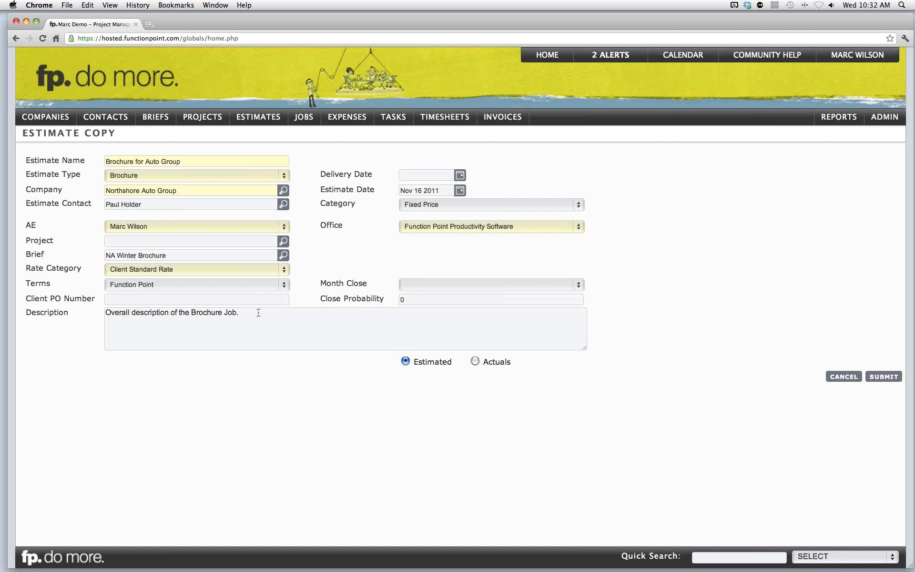
- Set the delivery date to dec 21 and submit the copied estimate
click(416, 176)
text(dec 21)
click(559, 167)
click(877, 377)
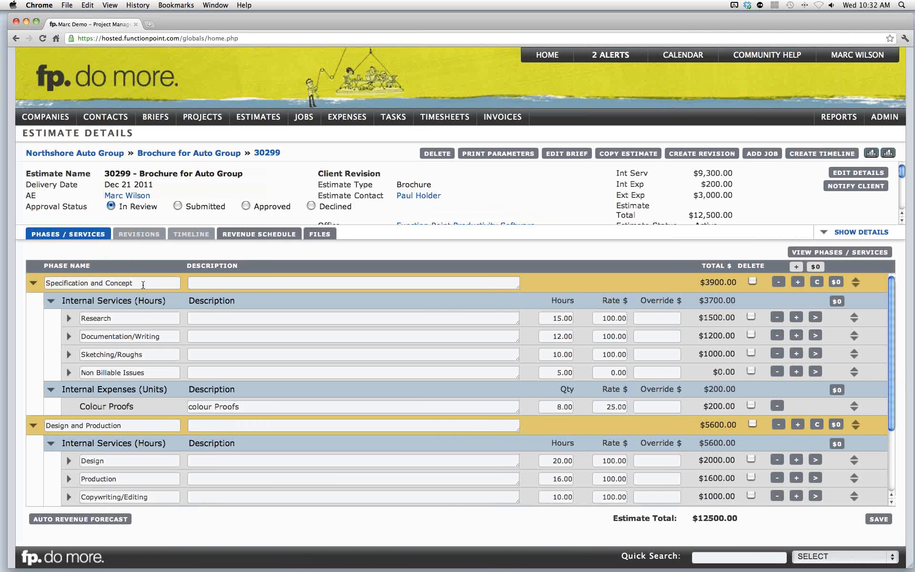
click(223, 335)
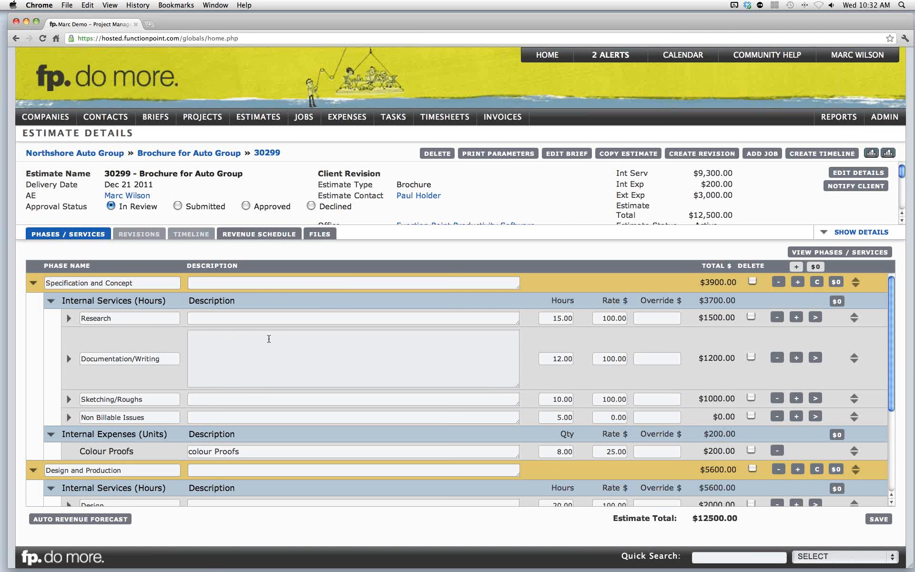
click(531, 337)
drag(548, 336, 580, 317)
click(580, 317)
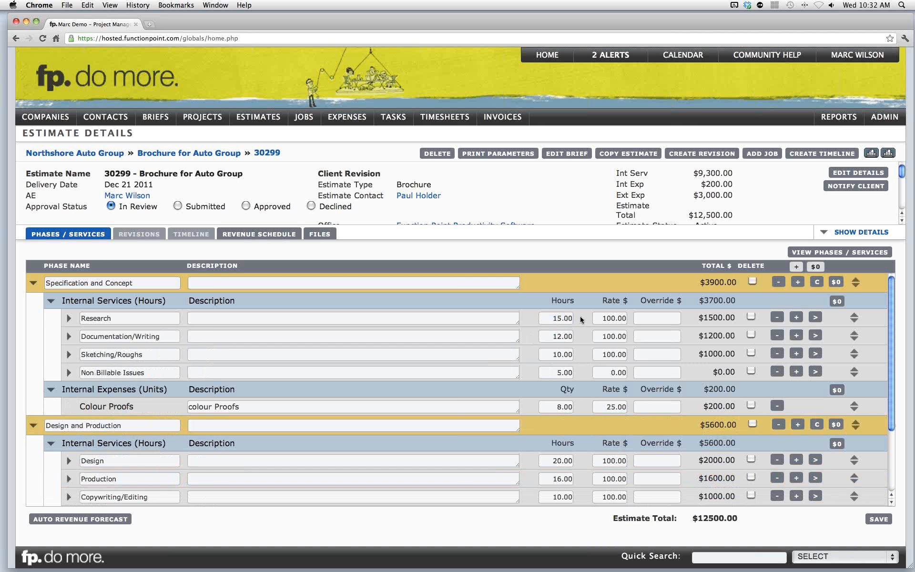
- Approve the estimate, then create an editable revision of its phases and services
click(247, 205)
click(583, 358)
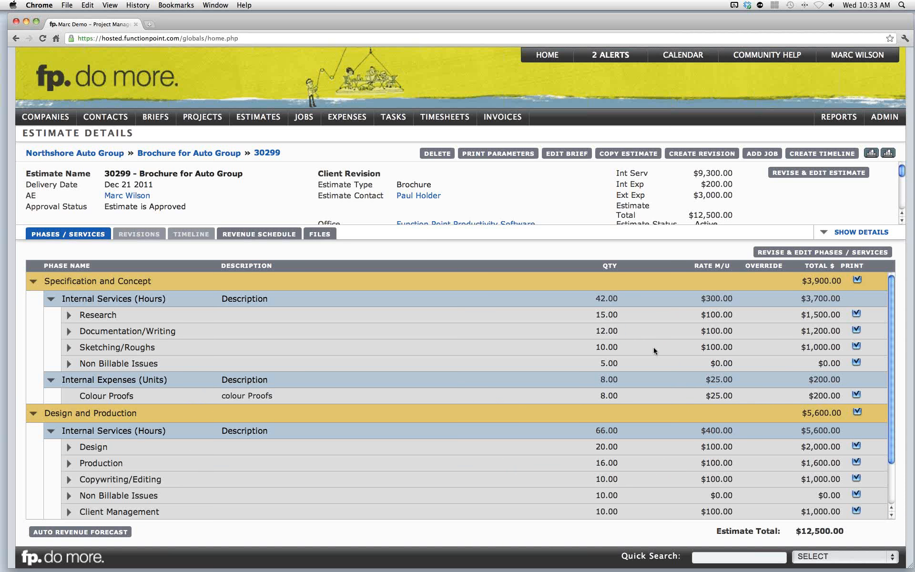
click(810, 255)
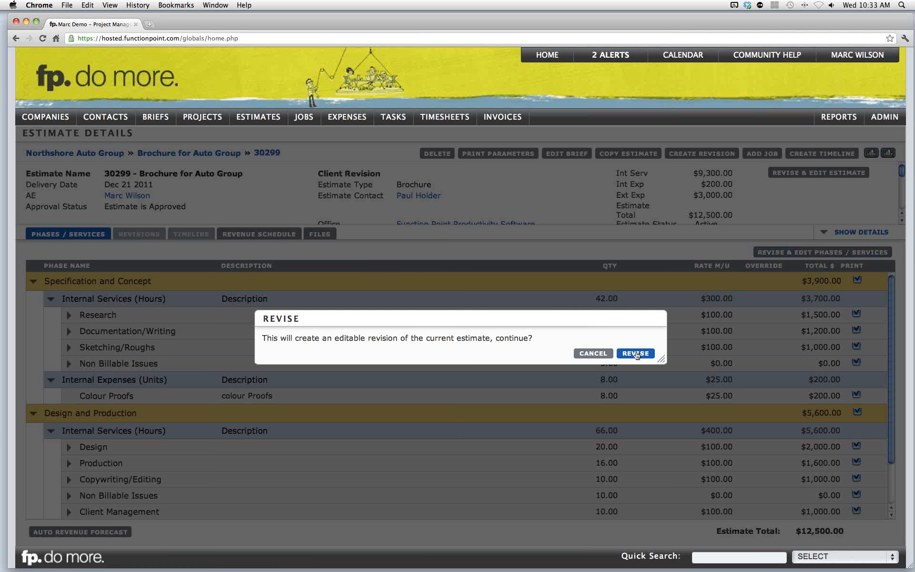
click(636, 353)
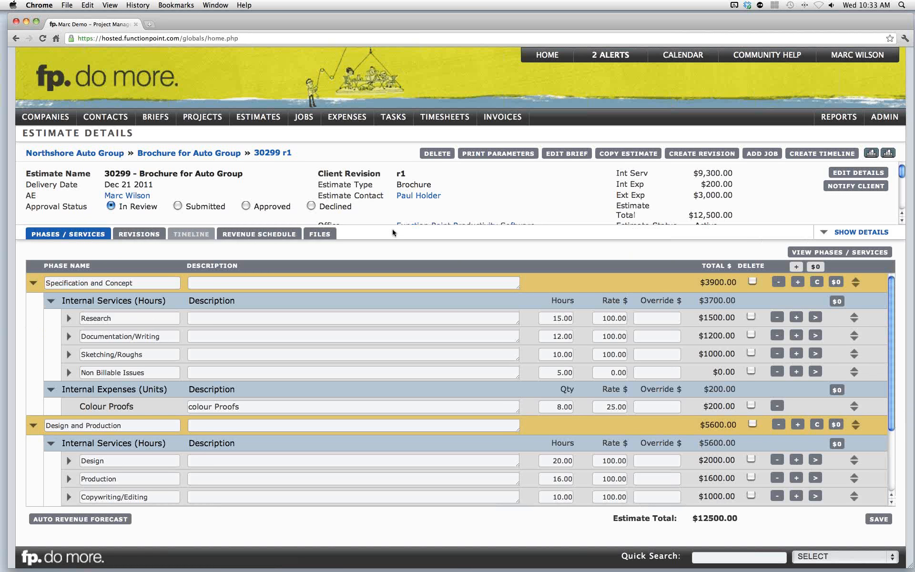
- Create another revision of the estimate
drag(333, 173, 378, 173)
click(400, 173)
click(686, 158)
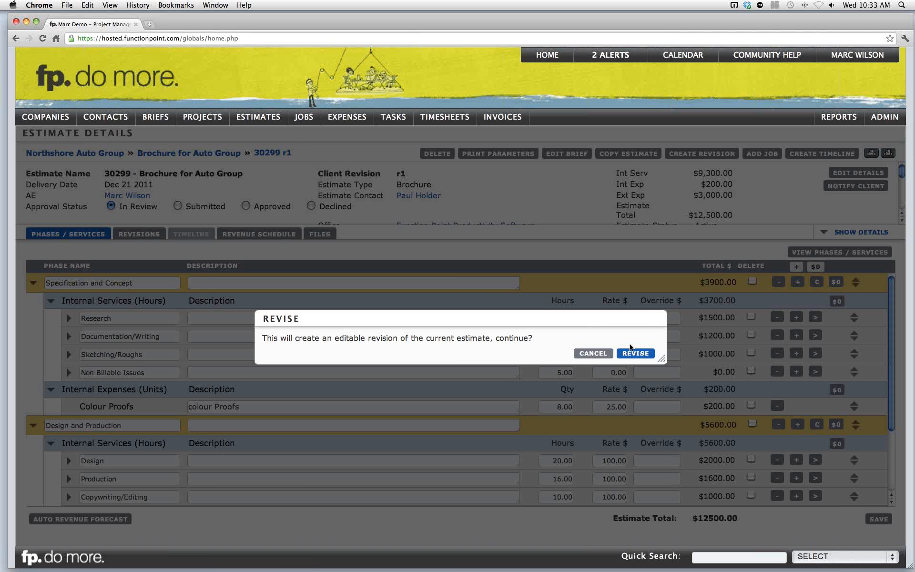
click(632, 355)
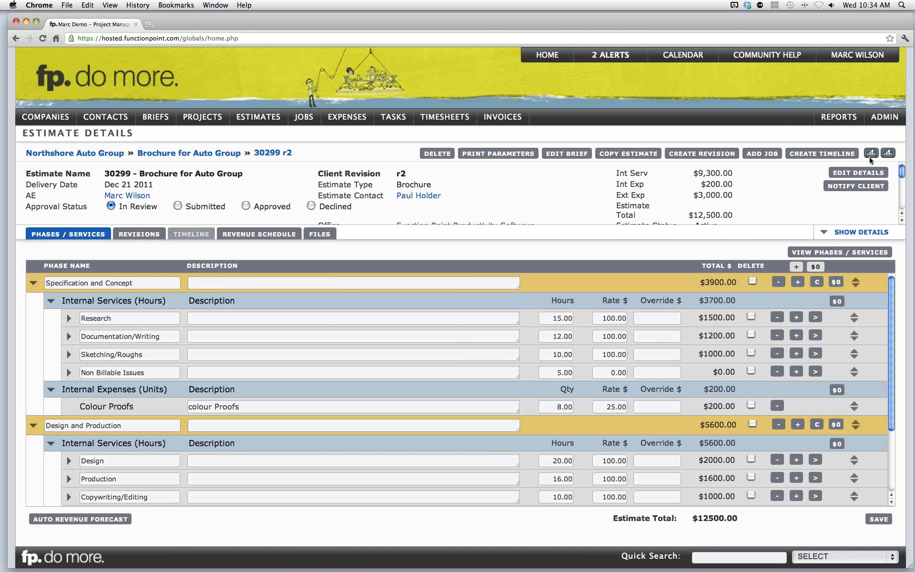
- Open the estimate printout and zoom in to examine its title and estimate number
click(872, 154)
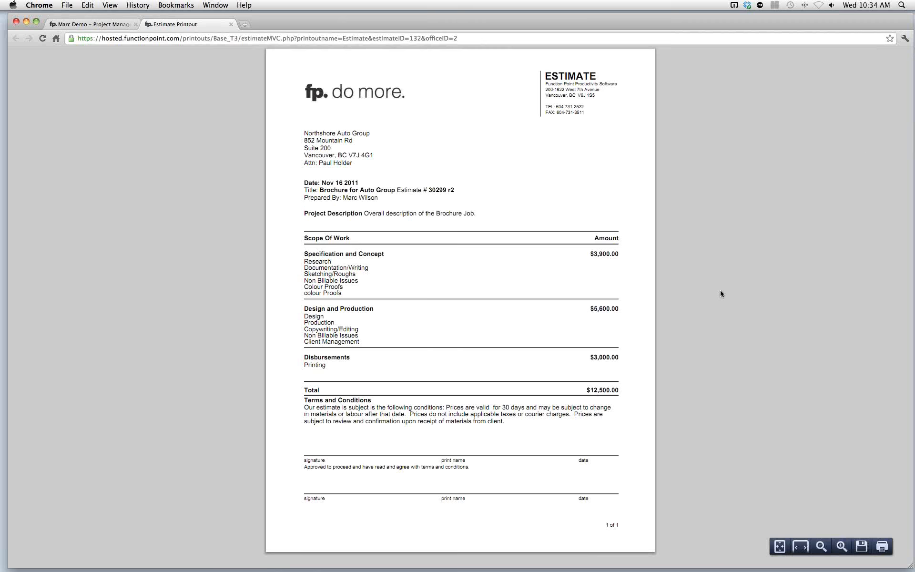
click(842, 547)
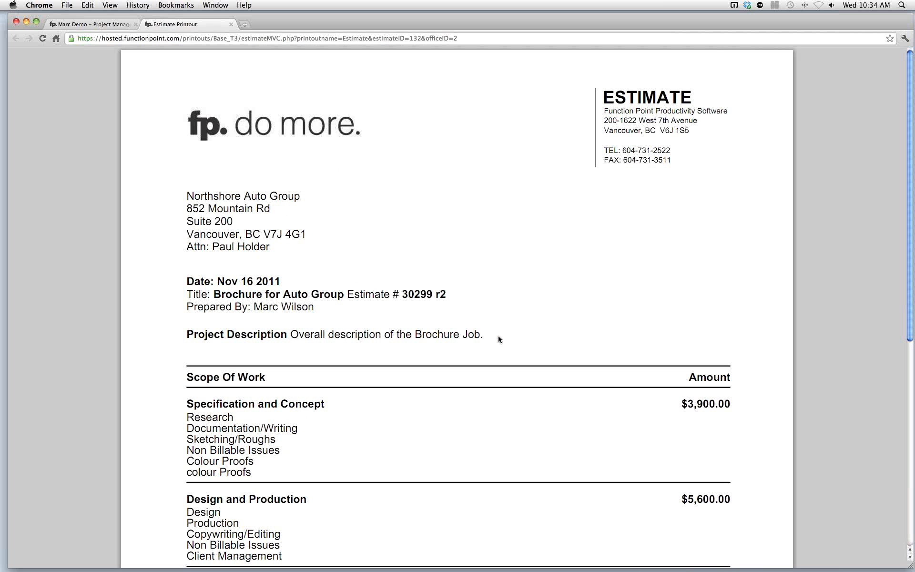
drag(402, 295, 435, 295)
double_click(442, 294)
click(443, 295)
click(231, 25)
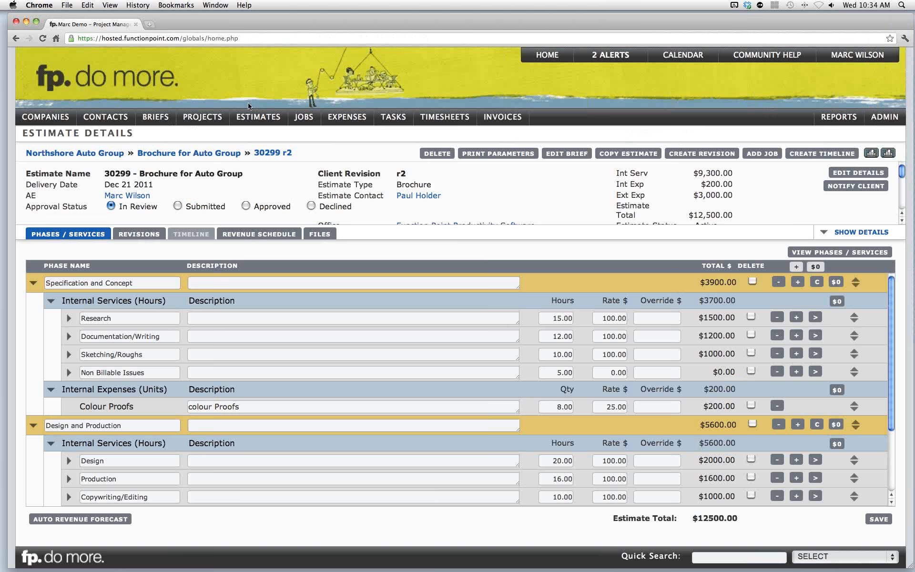
- Open the estimate details for editing, submitting the pending phase and service changes
mouse_move(693, 183)
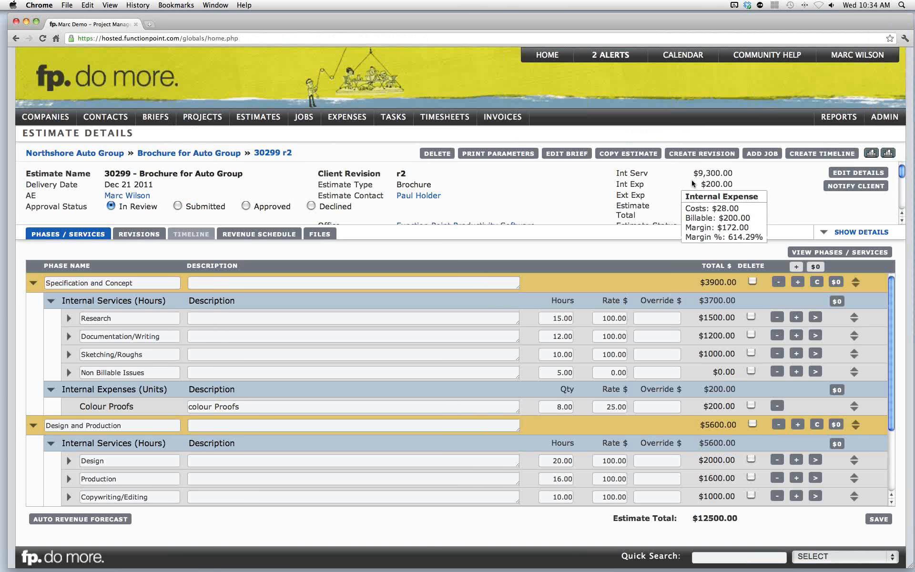
click(836, 176)
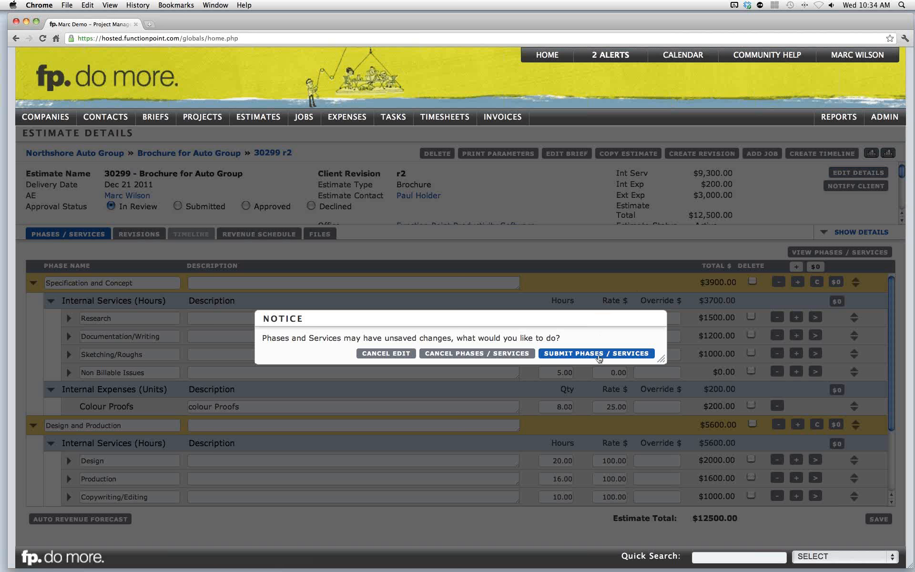
click(598, 356)
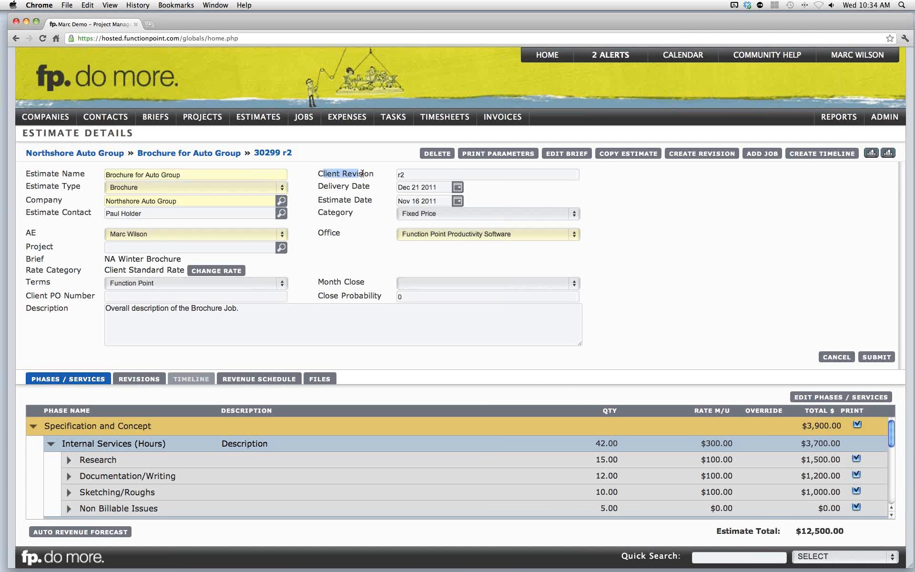
- Clear the client revision and submit the details, keeping the estimate In Review without re-approving it
click(417, 175)
drag(417, 175, 384, 175)
key(BackSpace)
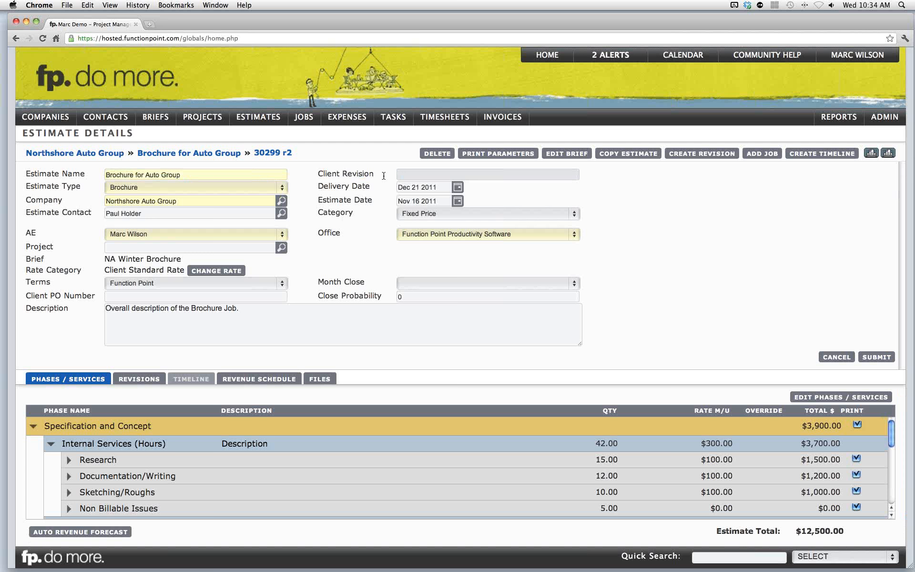
click(383, 176)
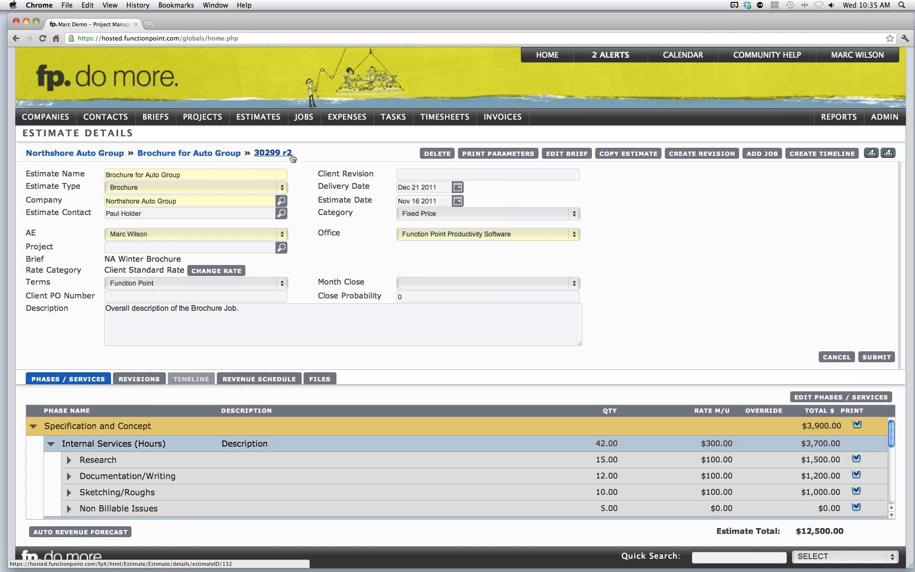
click(867, 357)
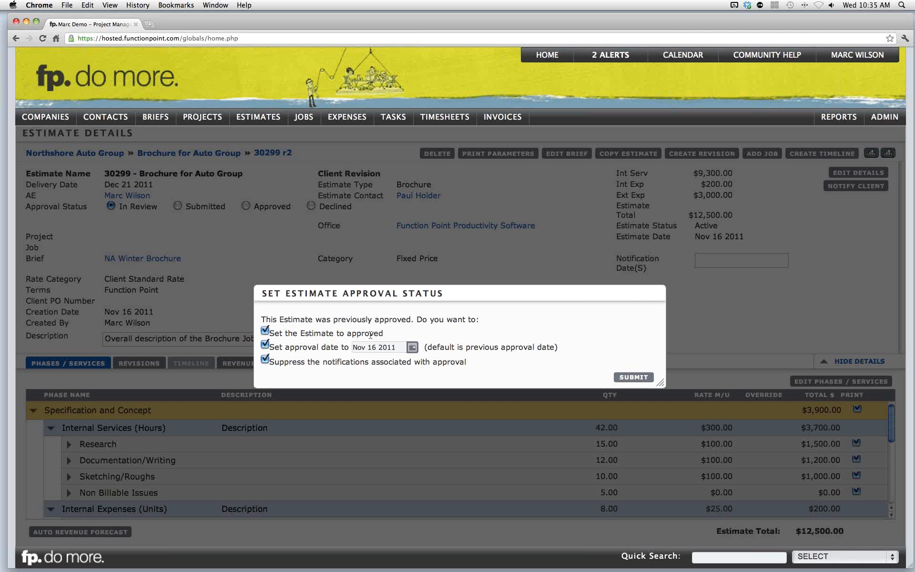
click(265, 331)
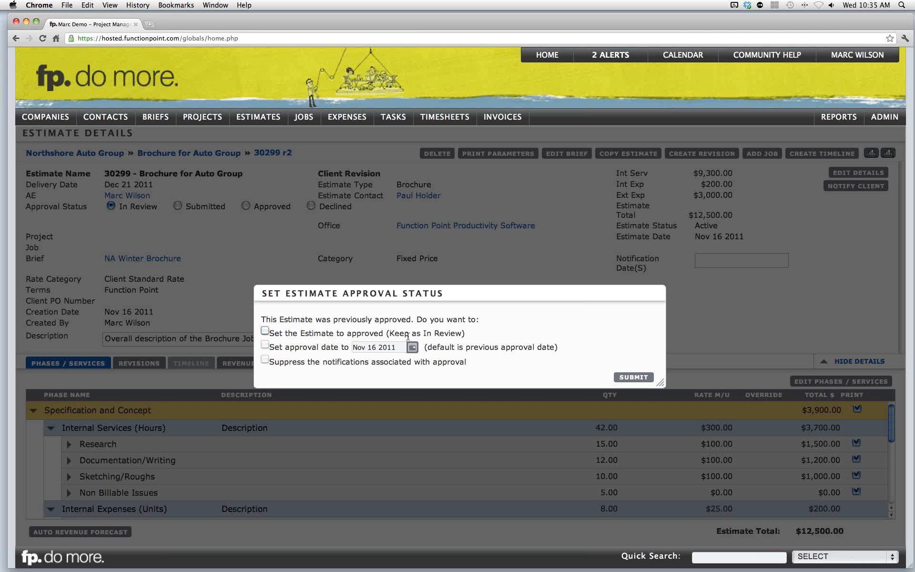
click(631, 378)
- Preview the updated estimate printout at a larger zoom and close its tab
click(870, 153)
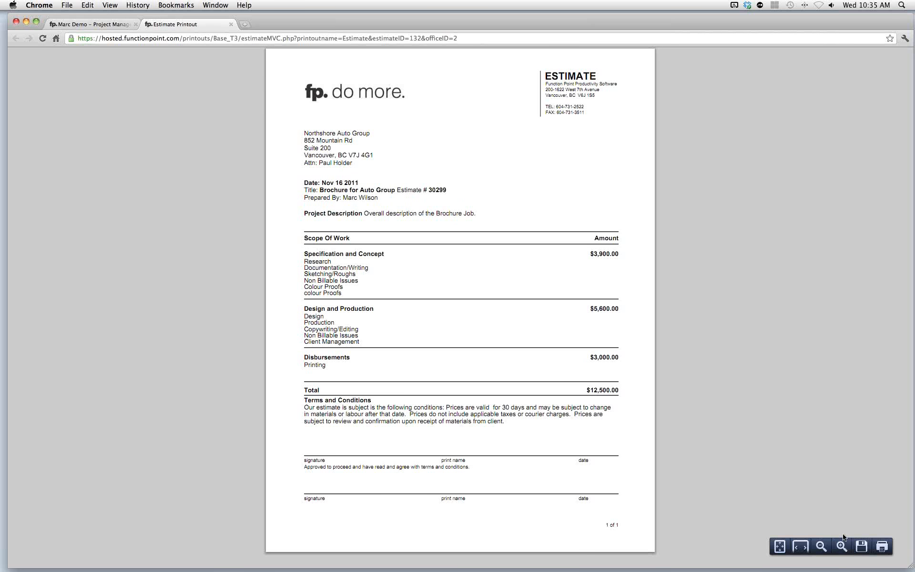
click(842, 546)
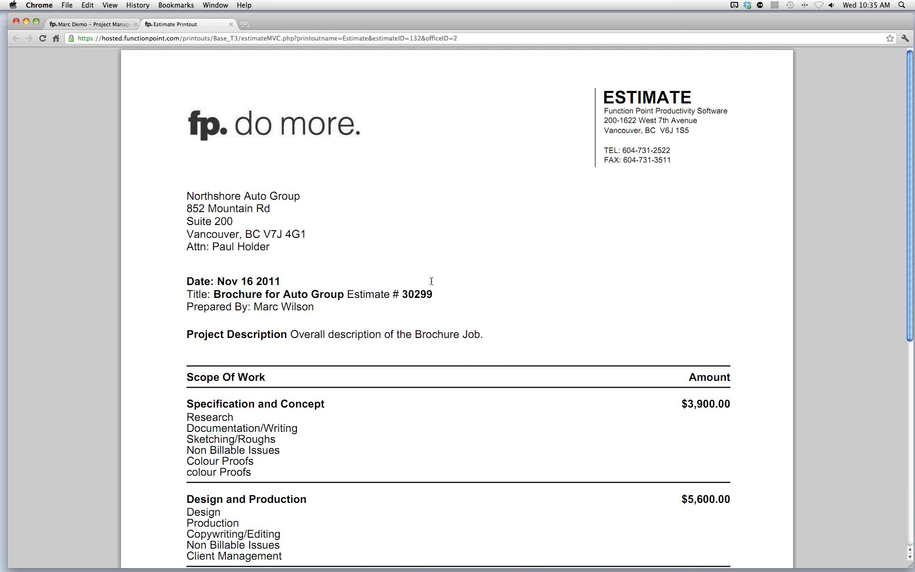
click(231, 25)
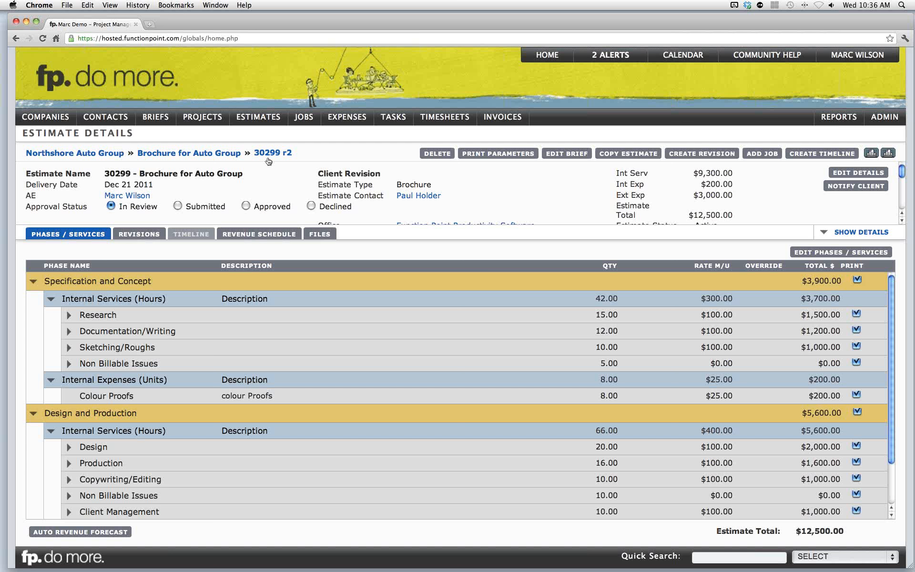
- Search for estimates that are In Review or Submitted with a close probability of .50
mouse_move(254, 122)
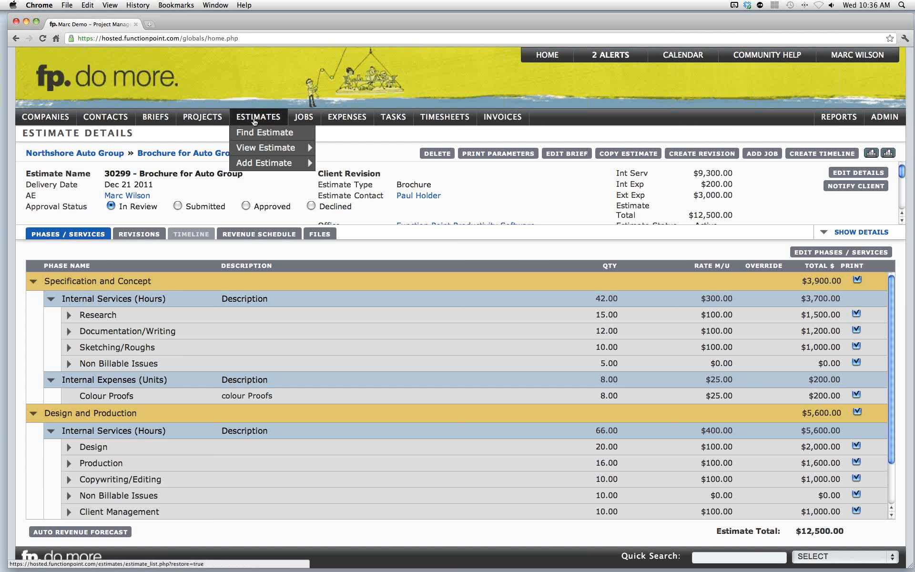
click(256, 135)
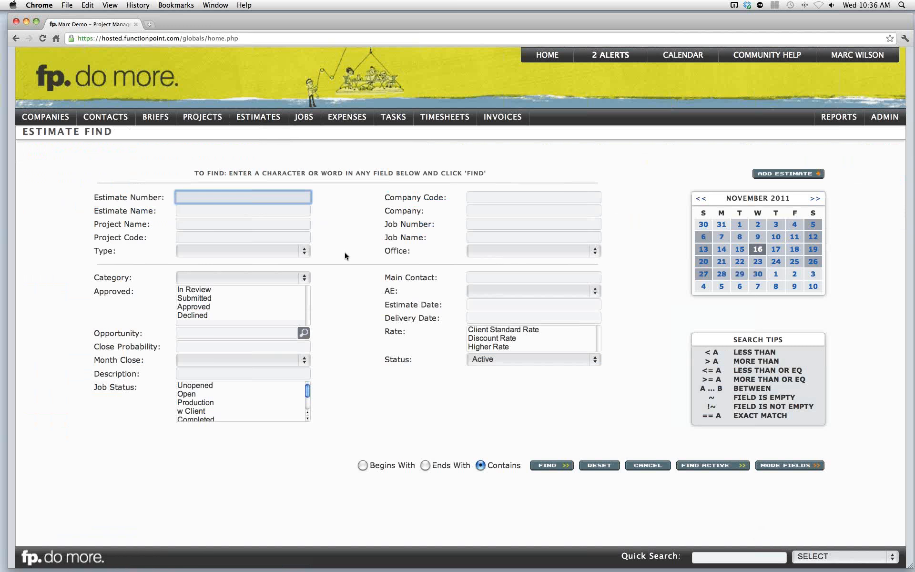
click(106, 360)
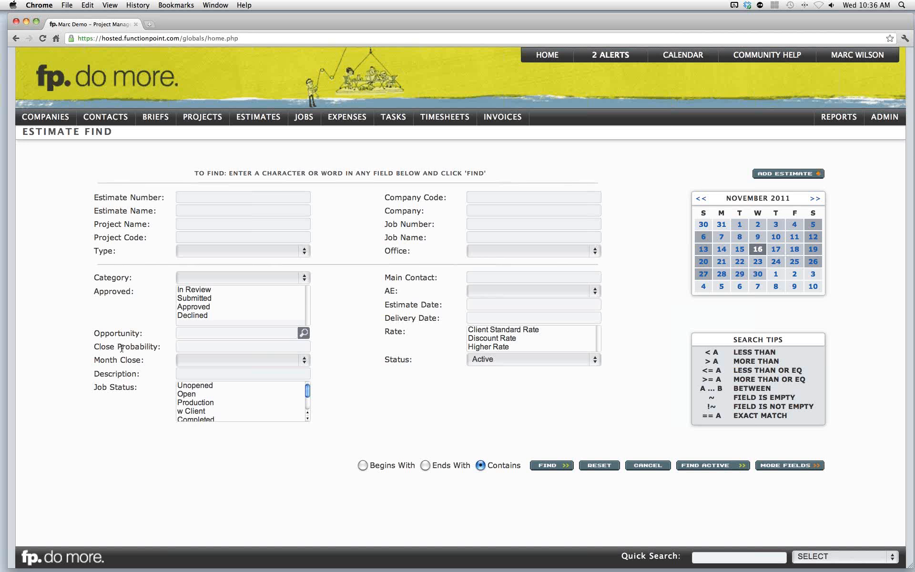
click(195, 292)
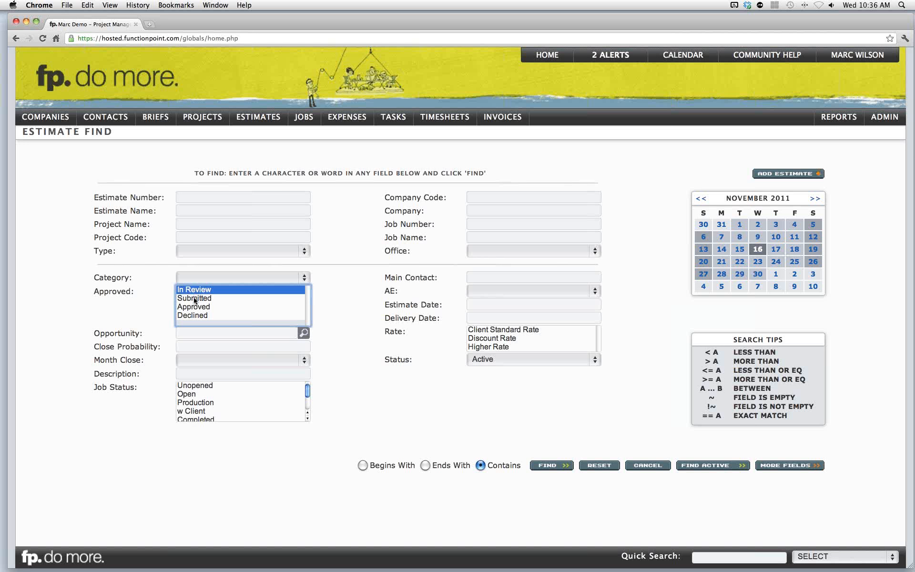
shift+click(195, 299)
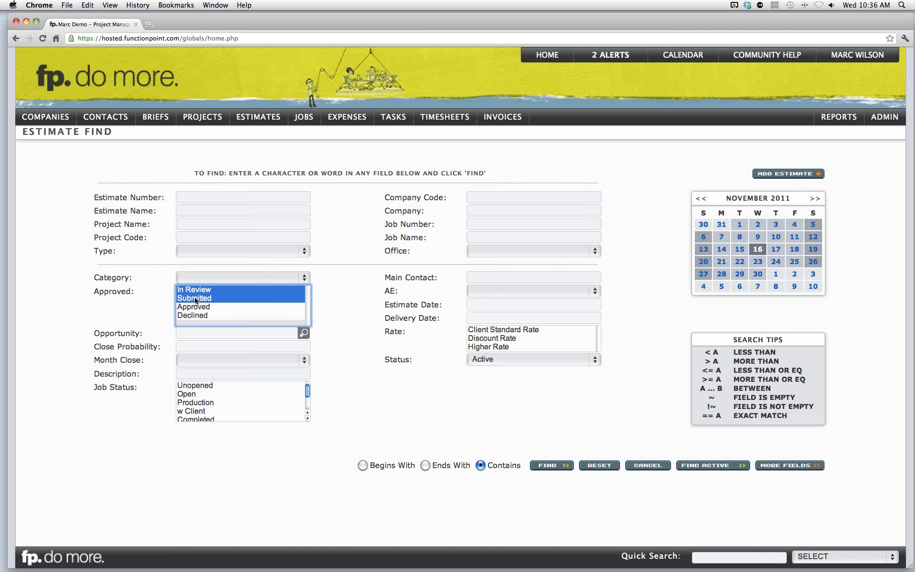
click(196, 300)
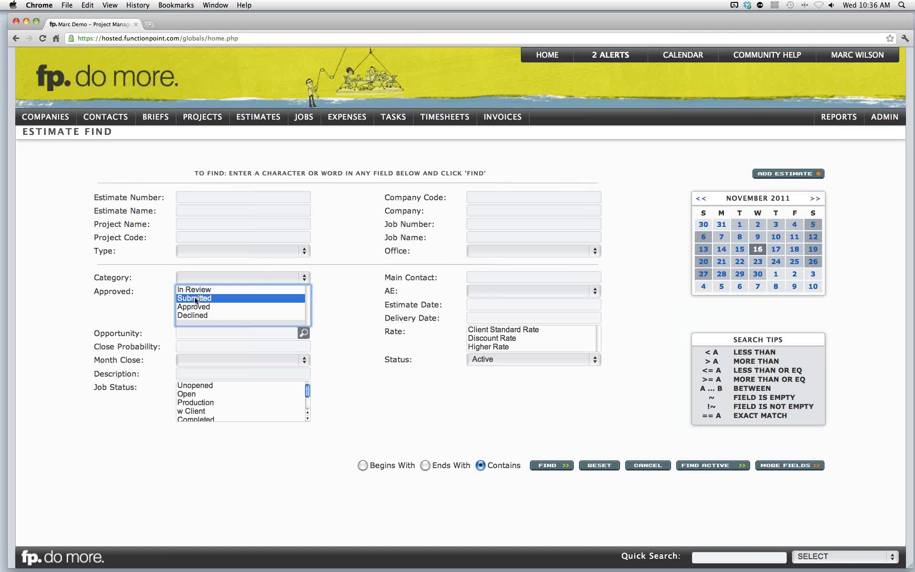
super+click(199, 289)
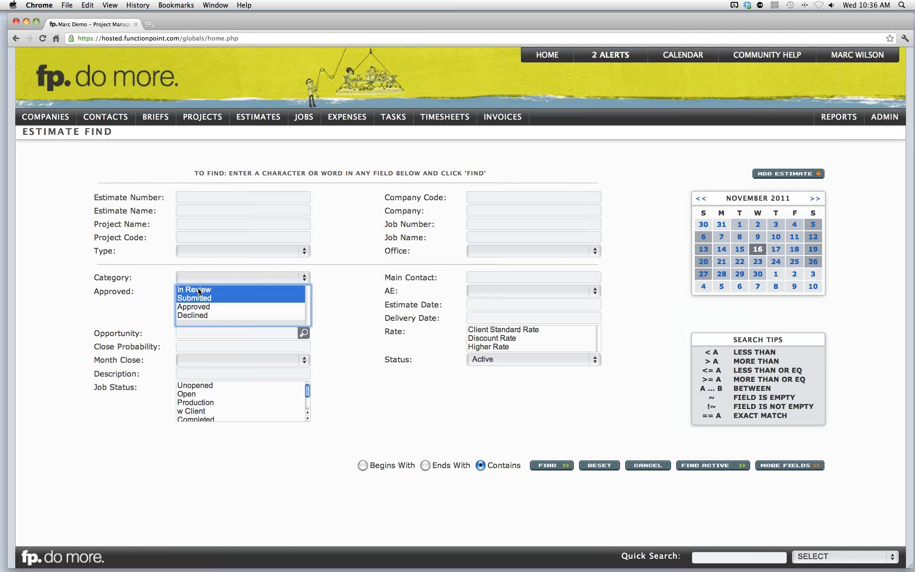
click(188, 345)
text(.50)
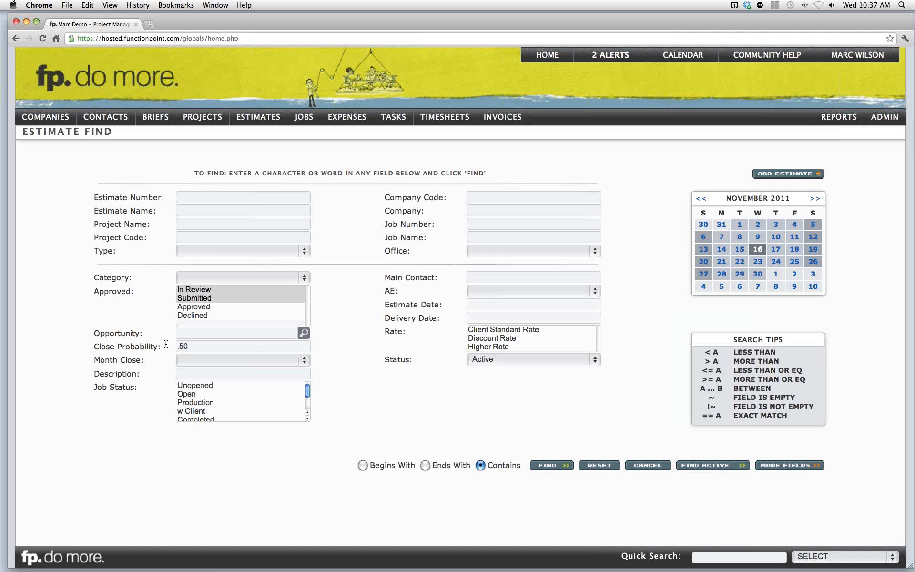
click(202, 360)
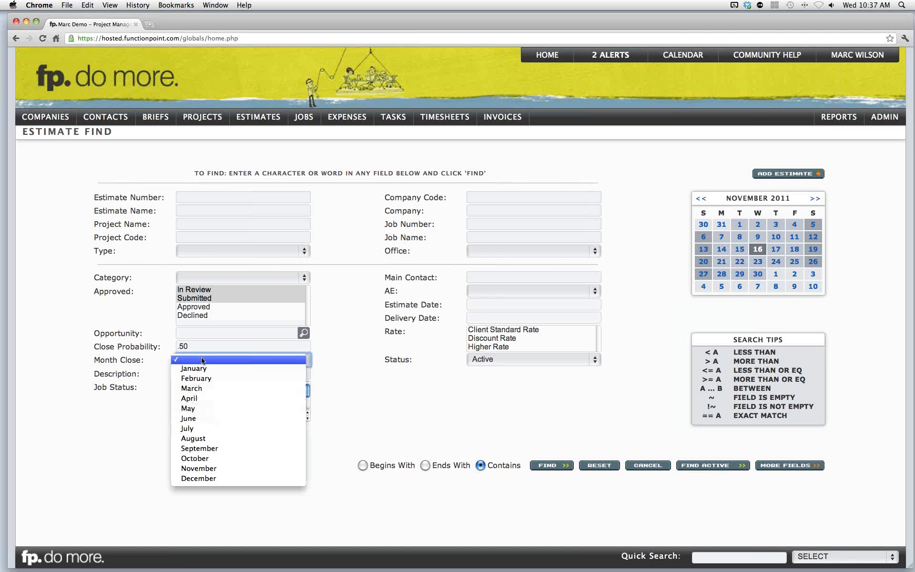
click(152, 356)
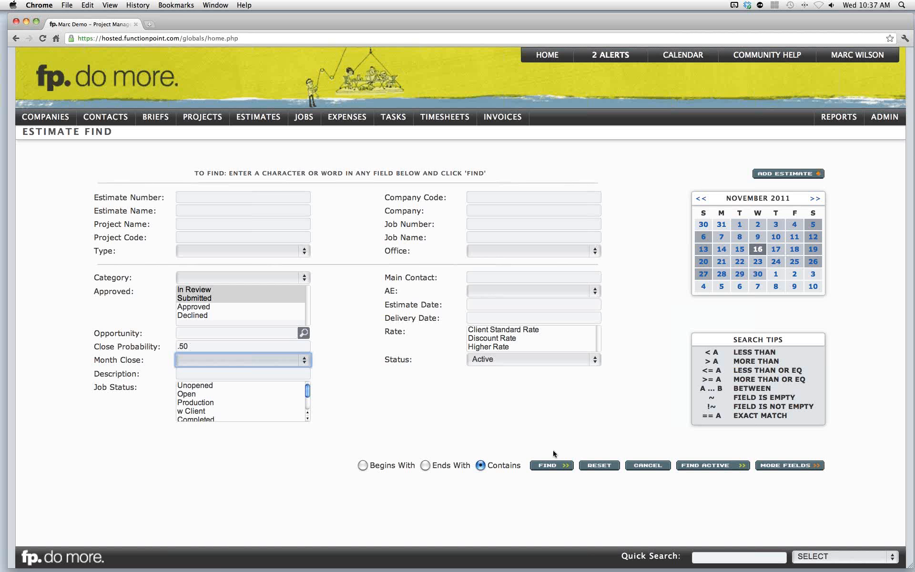
click(554, 465)
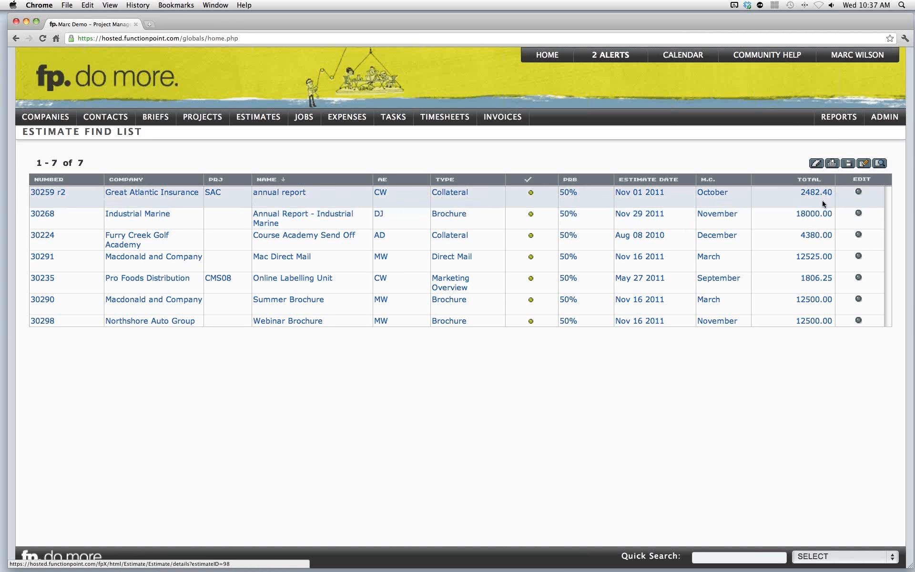
- Open the Estimate List by Client report, zoom in to review its rows, and close the tab
click(864, 164)
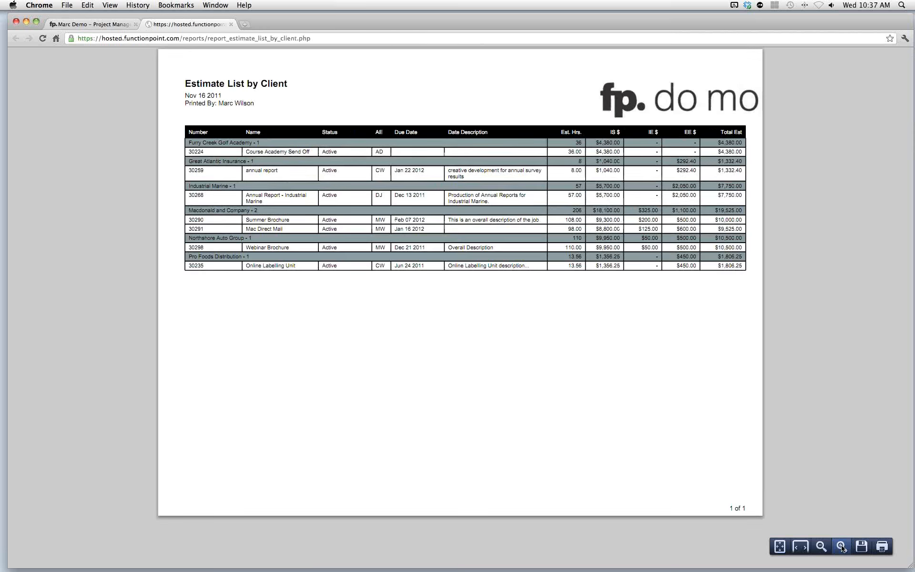
click(841, 546)
click(841, 546)
drag(72, 282, 184, 295)
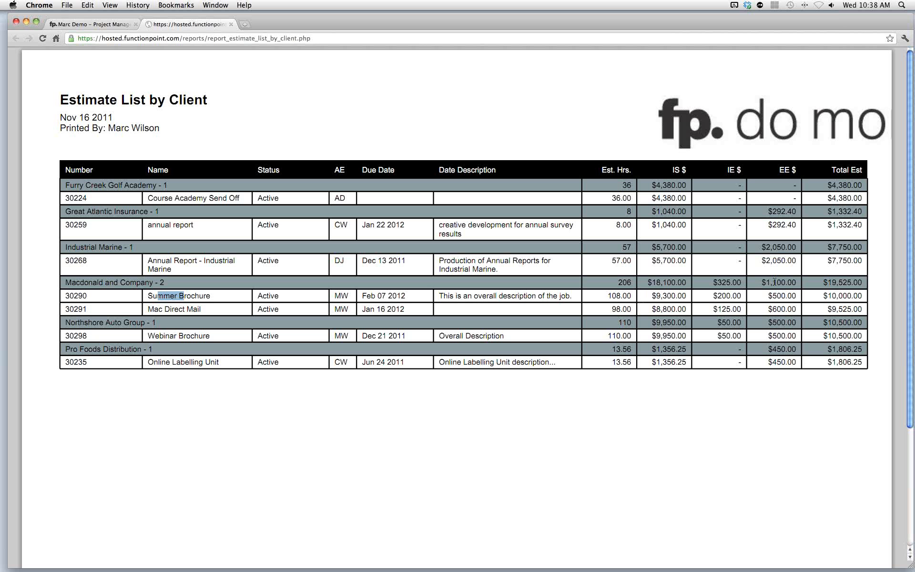
drag(818, 280, 862, 282)
drag(824, 322, 858, 323)
drag(823, 350, 858, 350)
click(855, 349)
click(230, 24)
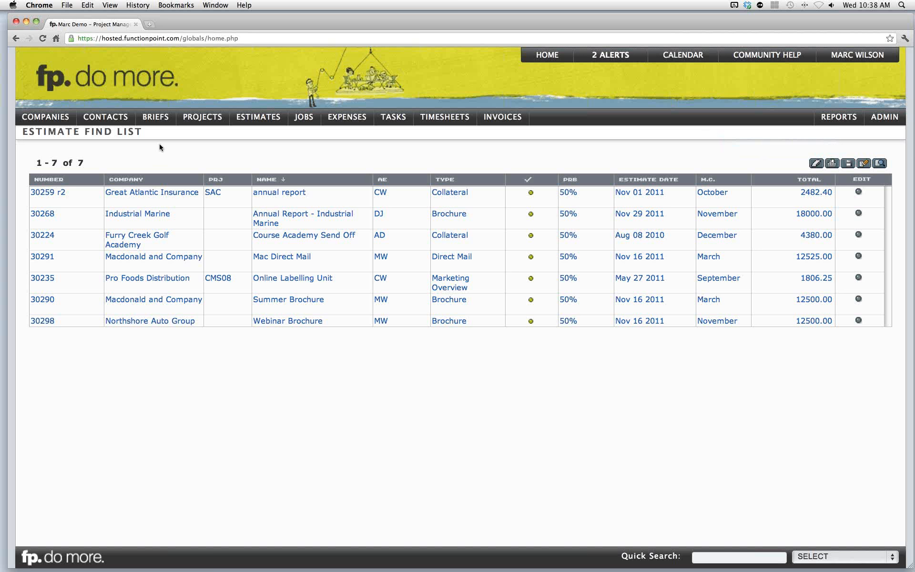
- Open the brief search and select the Unopened job status
mouse_move(159, 120)
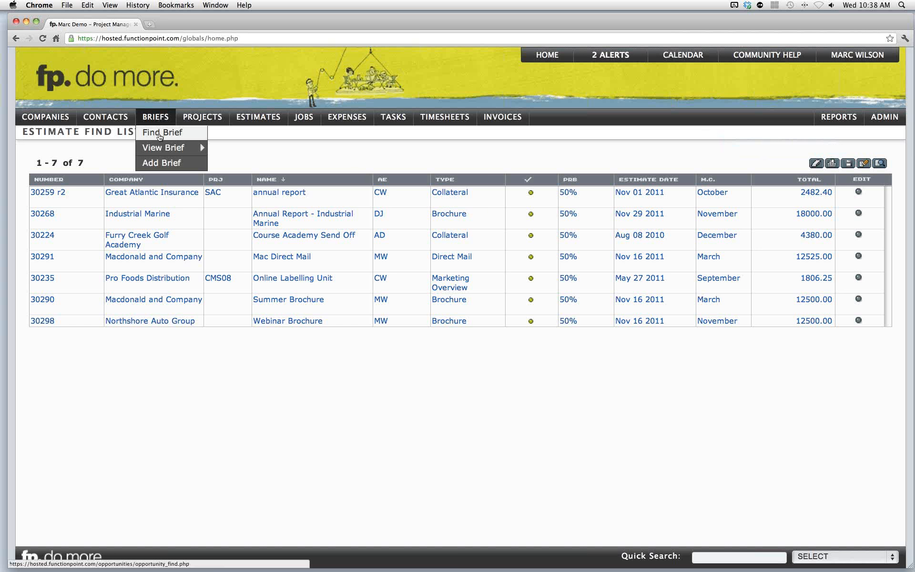
click(160, 135)
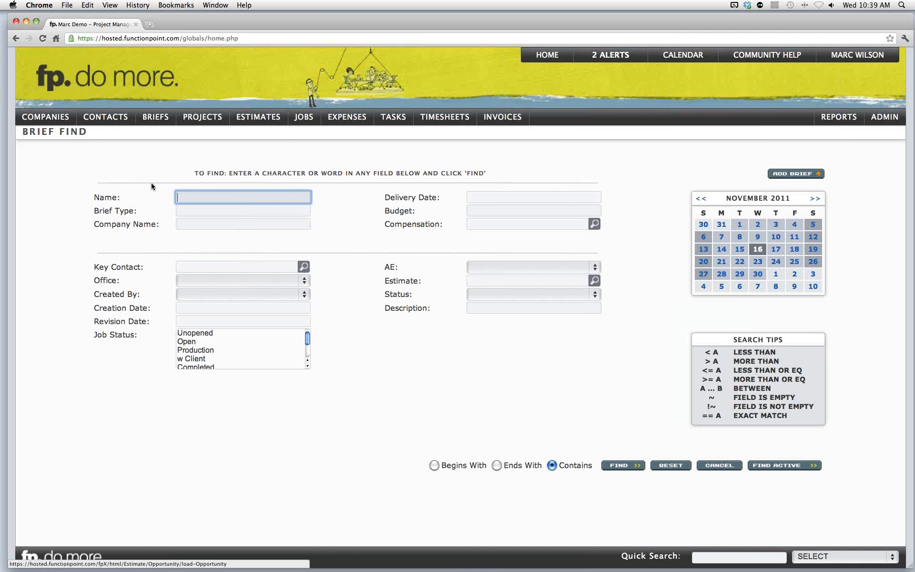
click(204, 337)
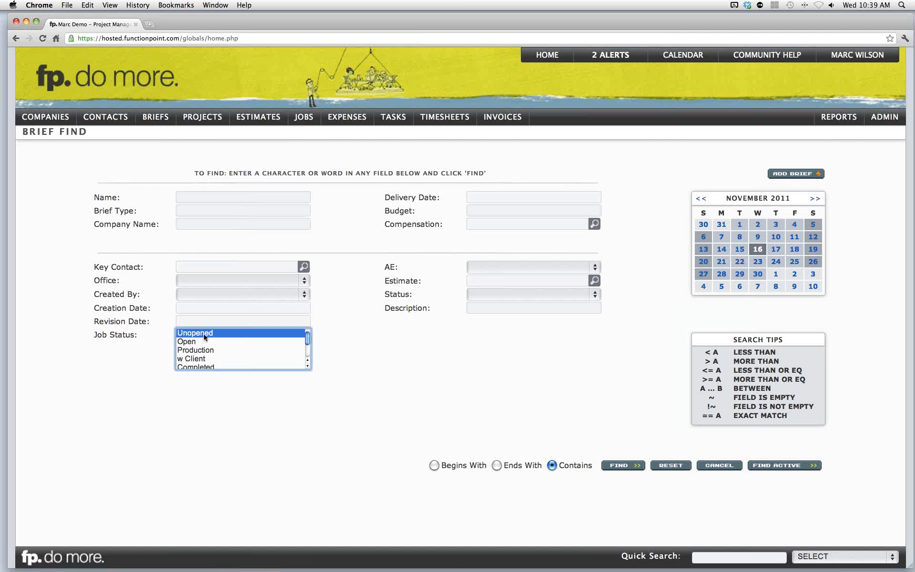
drag(101, 337, 134, 338)
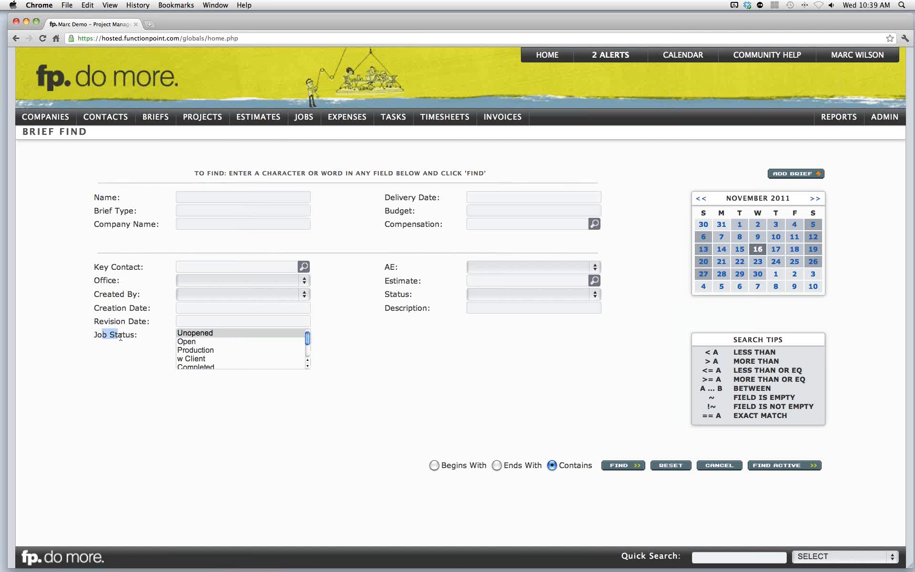
click(128, 338)
drag(395, 211, 405, 211)
click(399, 224)
- Set the brief creation date range to 6 weeks... today
click(167, 308)
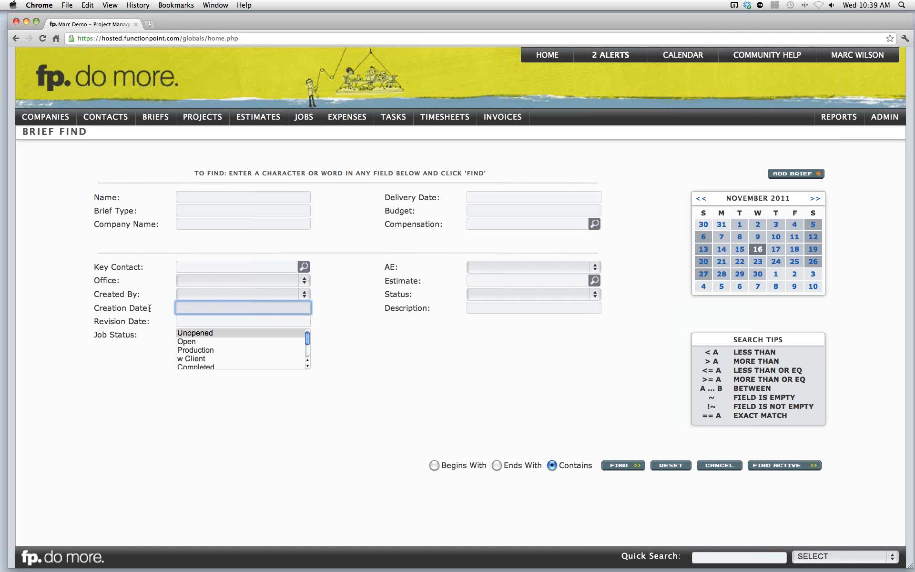
text(6 weeks... today)
- Add the Open job status, set the creation date to 6 weeks ago... today, and find the matching briefs
super+click(191, 342)
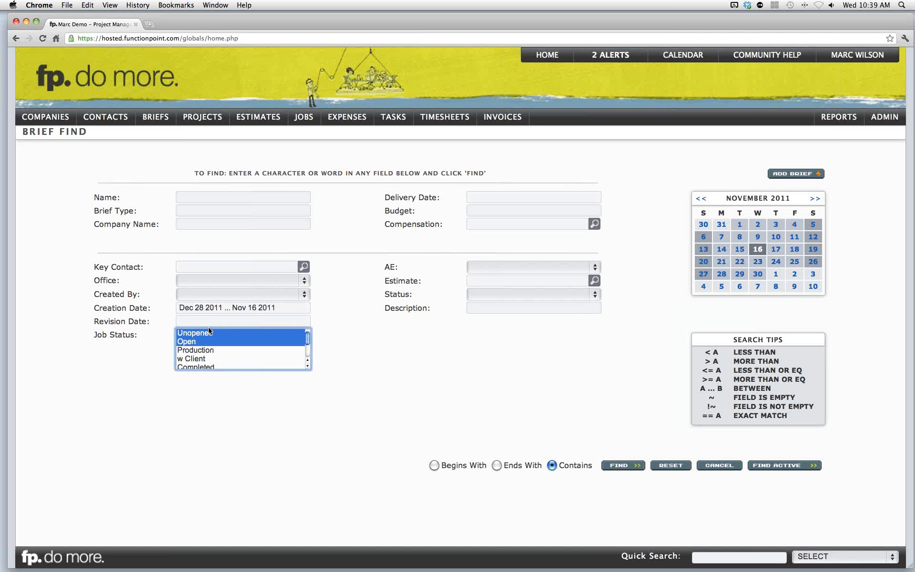
click(187, 307)
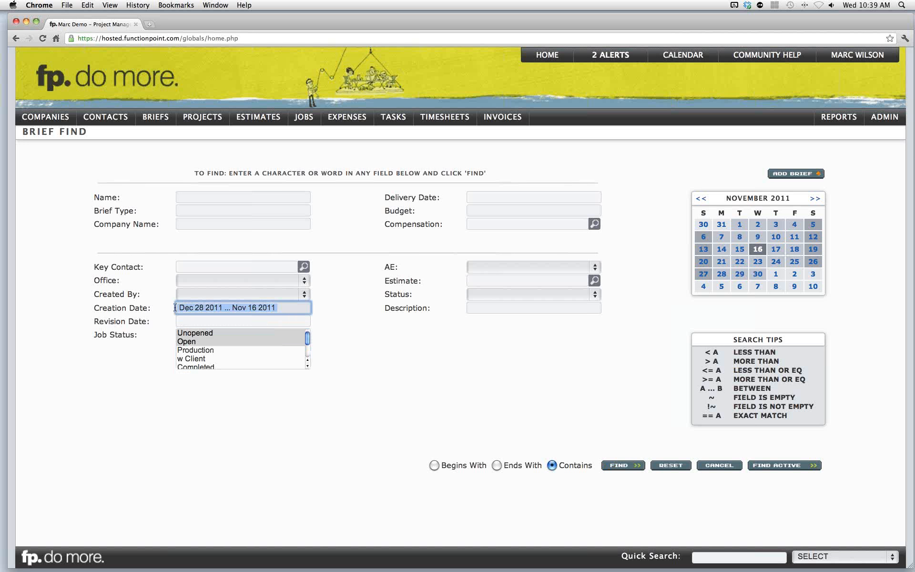
text(6 weeks)
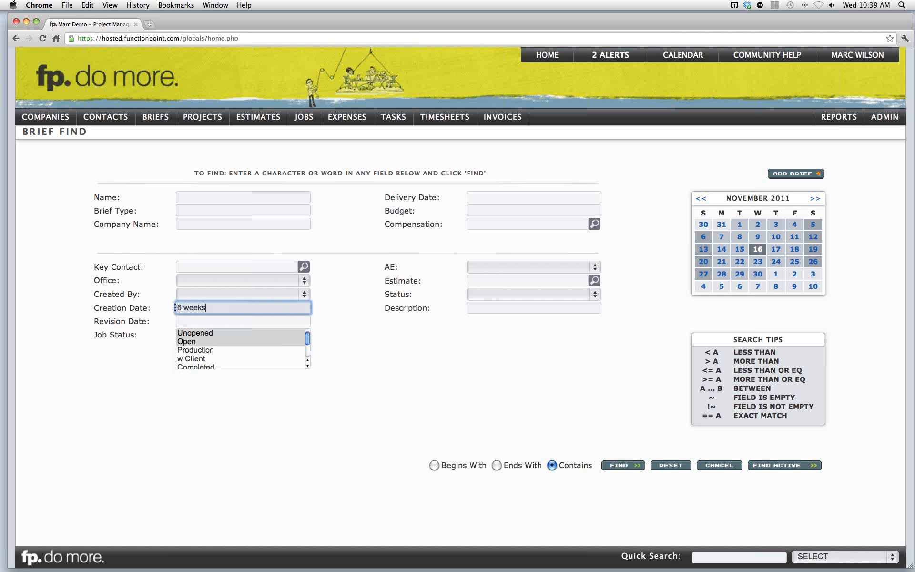
text( ago... today)
click(617, 466)
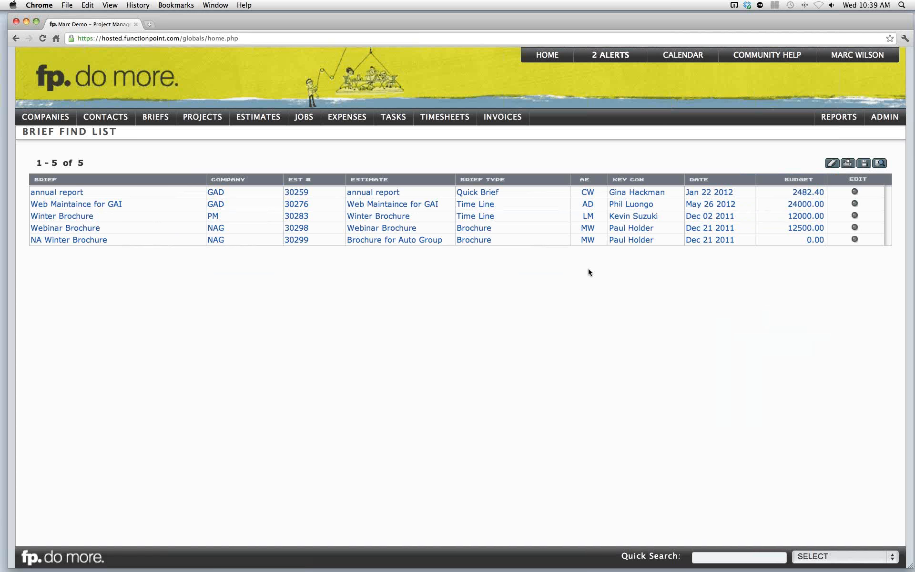
- Export the brief list to PDF and close the preview tab
click(847, 163)
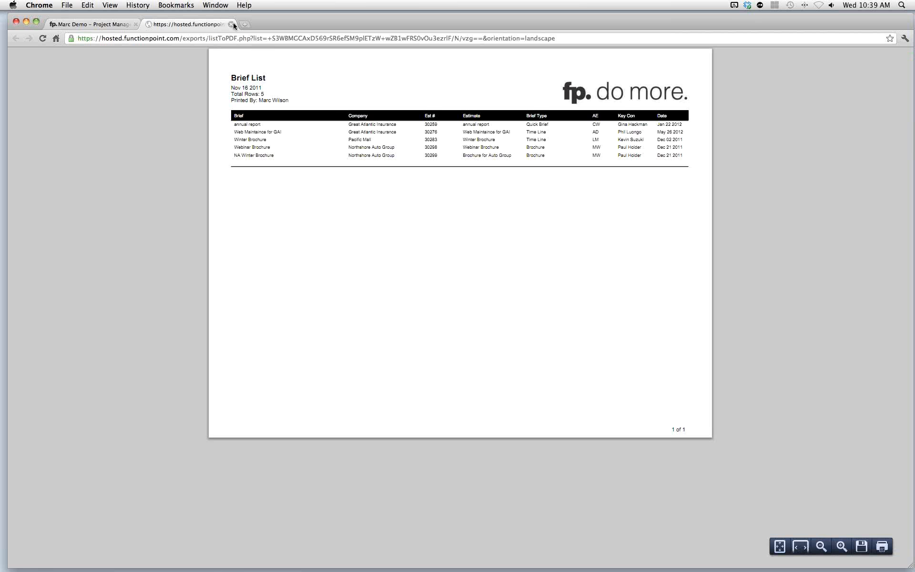
click(231, 24)
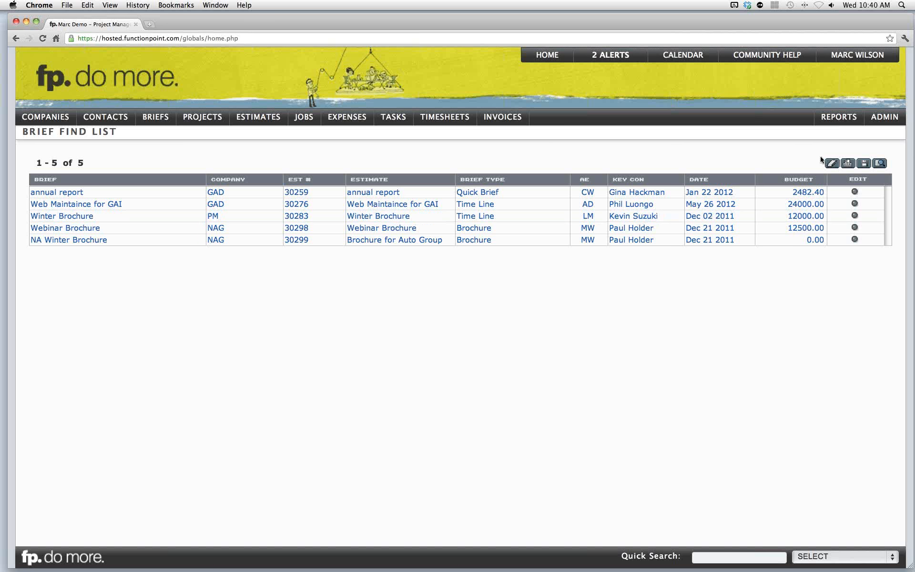
- Open the Plan reports and run the Revenue Forecast report with 6 forecasted months
mouse_move(835, 123)
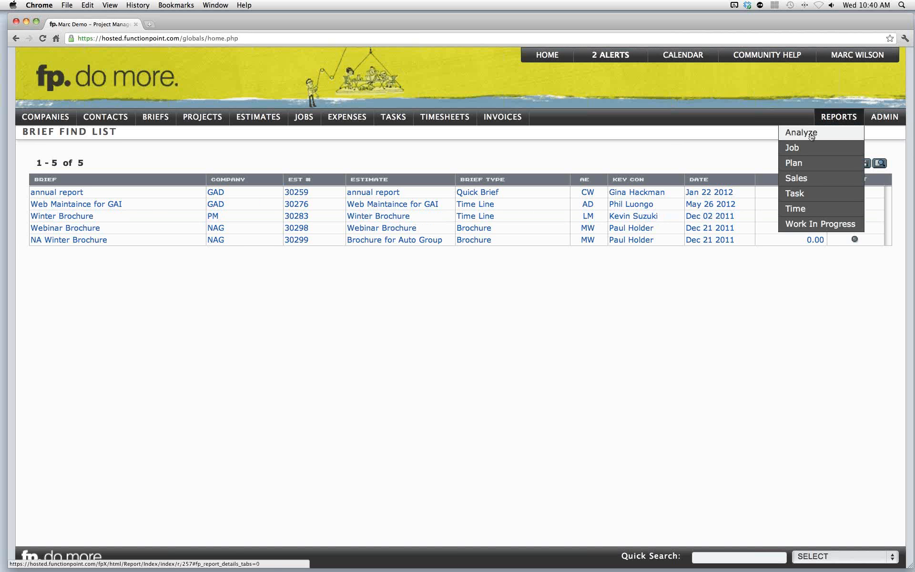
click(812, 136)
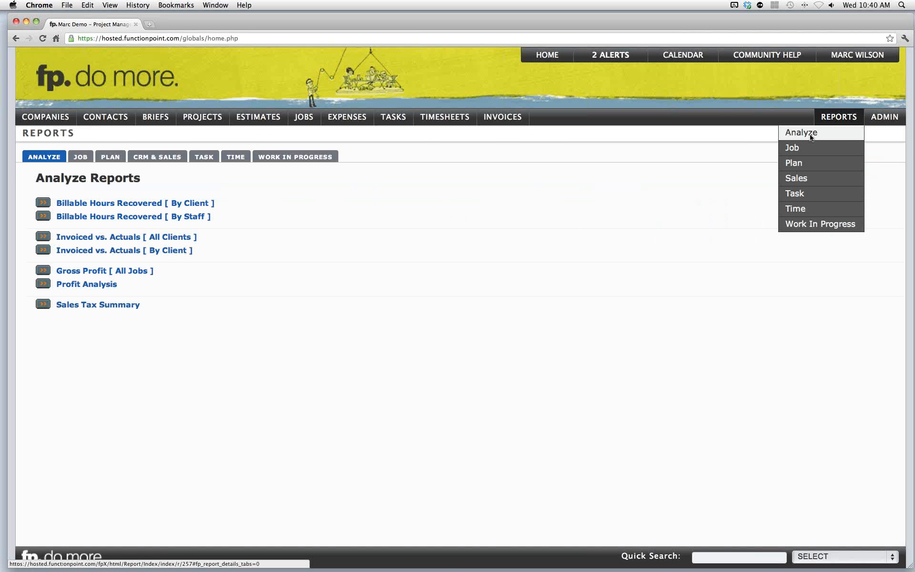
click(805, 165)
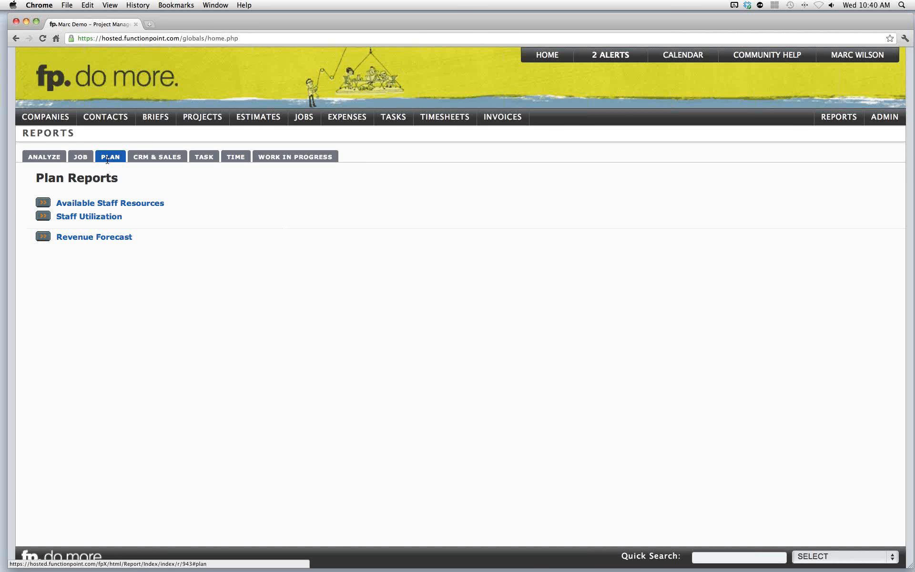
click(86, 241)
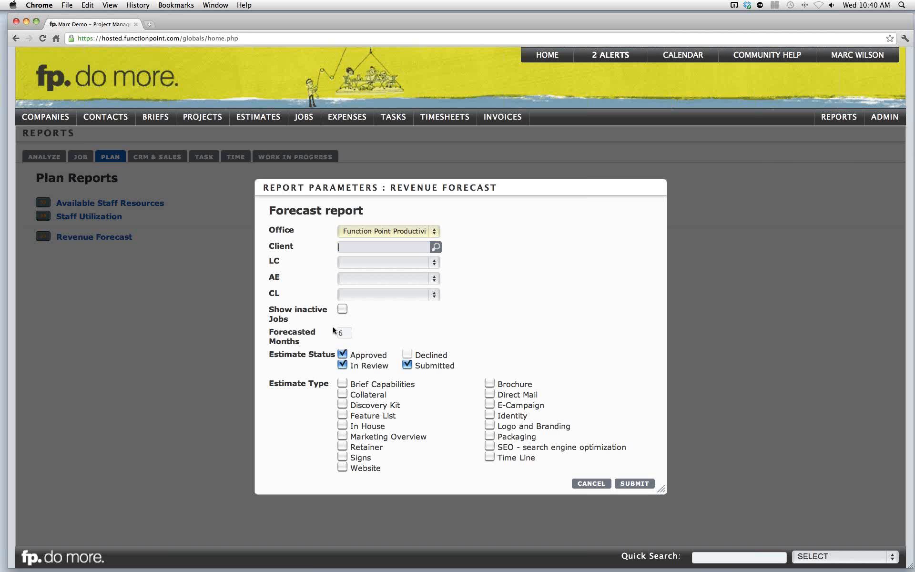
click(344, 332)
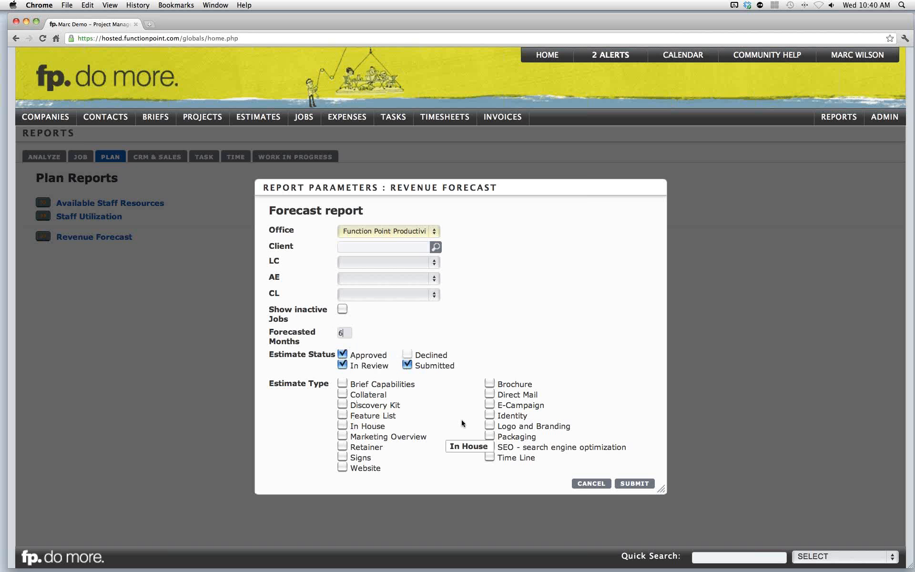
click(625, 485)
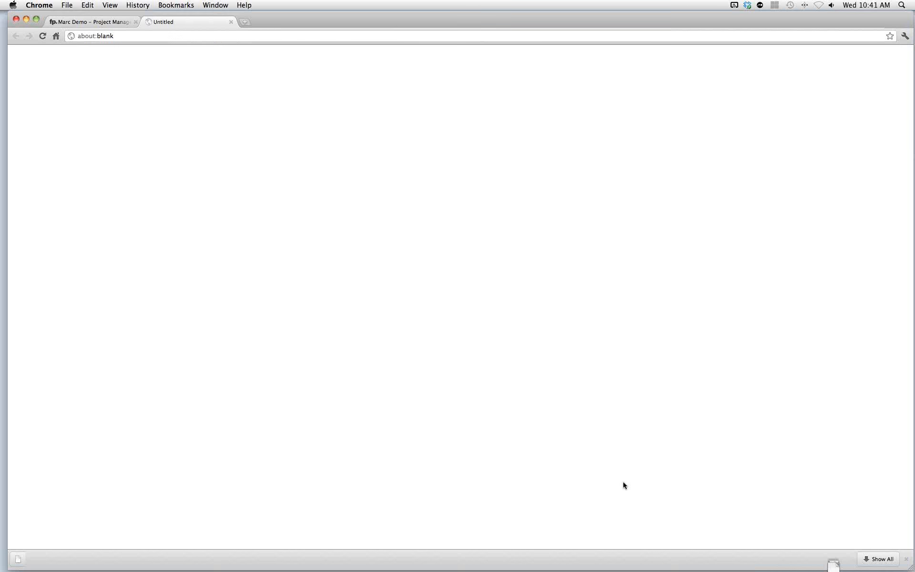
- Open the downloaded forecast spreadsheet in Excel and enlarge its window
click(45, 565)
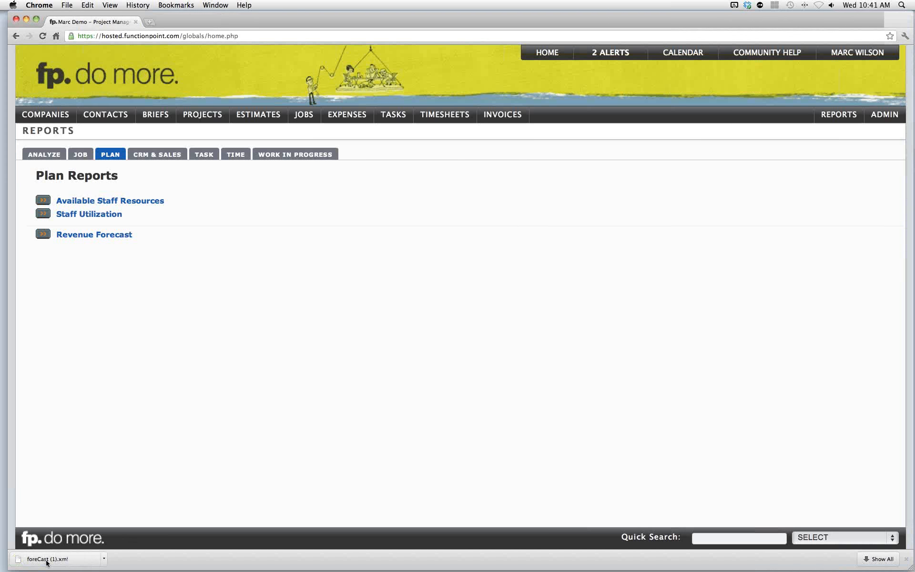
click(543, 200)
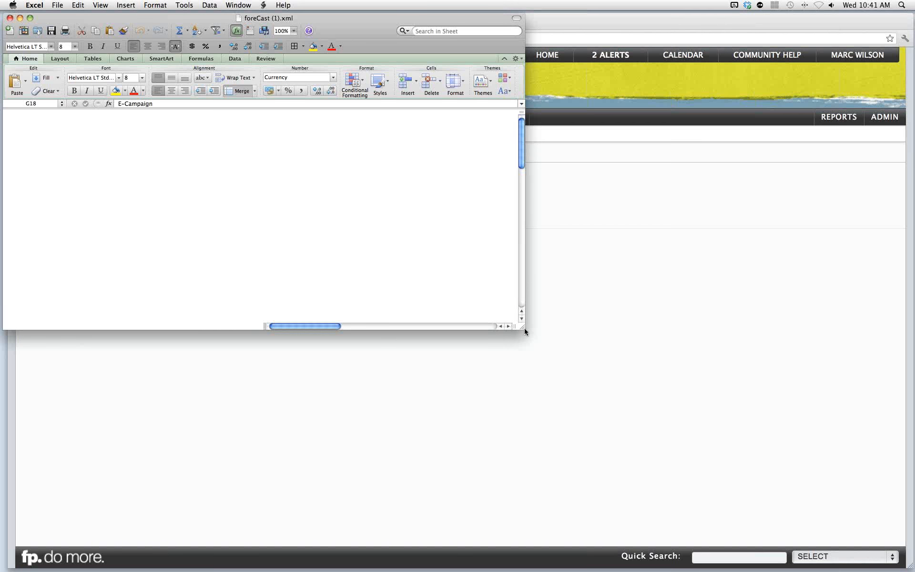
drag(524, 328, 842, 471)
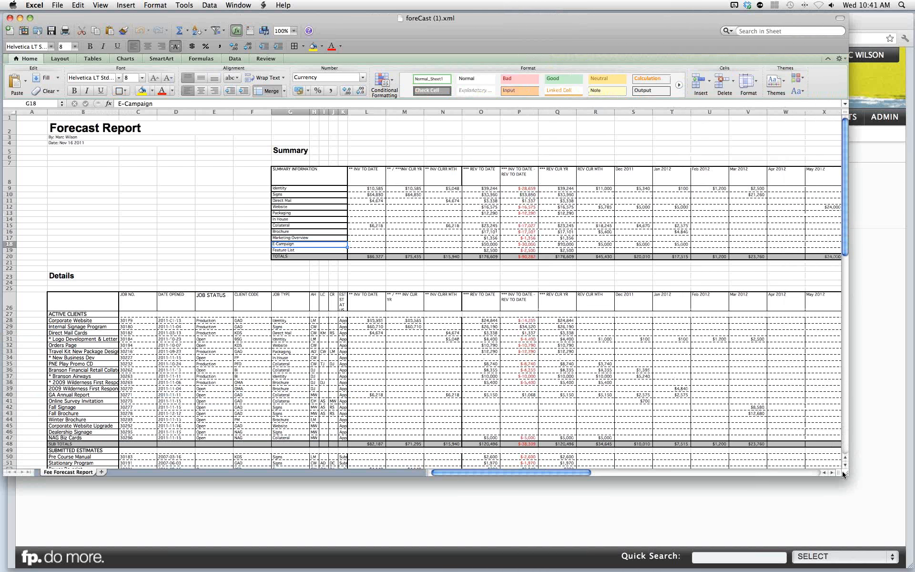
- Examine the Forecast Report's summary, monthly columns and detail rows, then close the spreadsheet
click(634, 300)
click(672, 300)
click(709, 301)
click(742, 303)
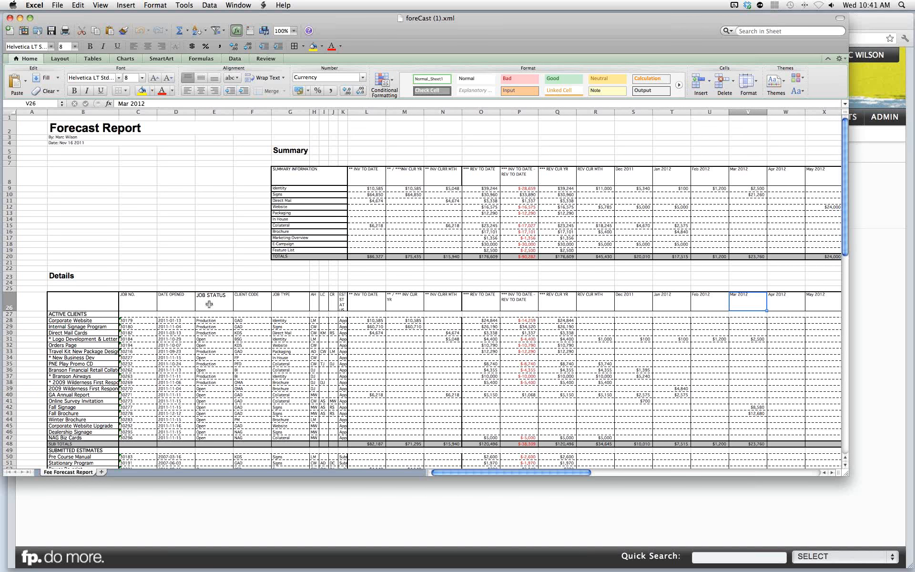
click(79, 333)
click(76, 364)
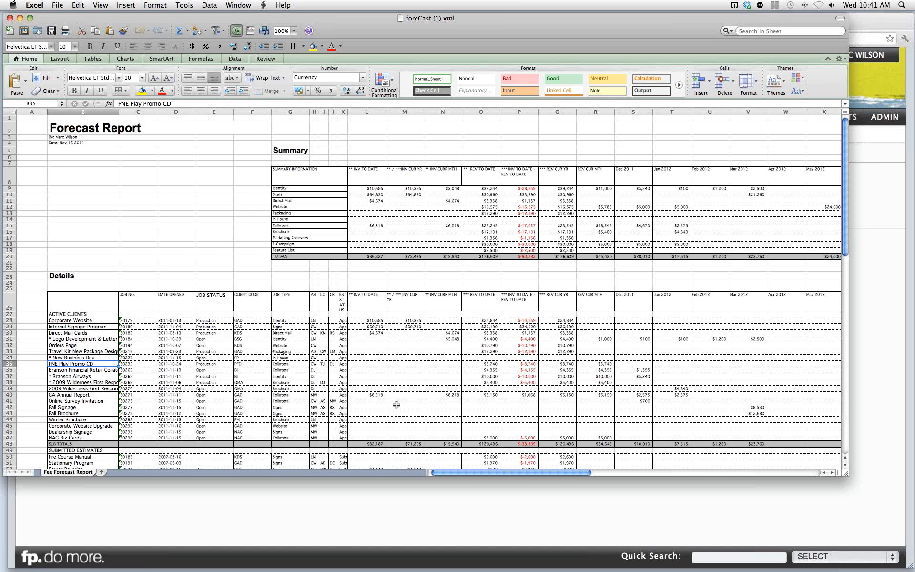
scroll(357, 376, right, 15)
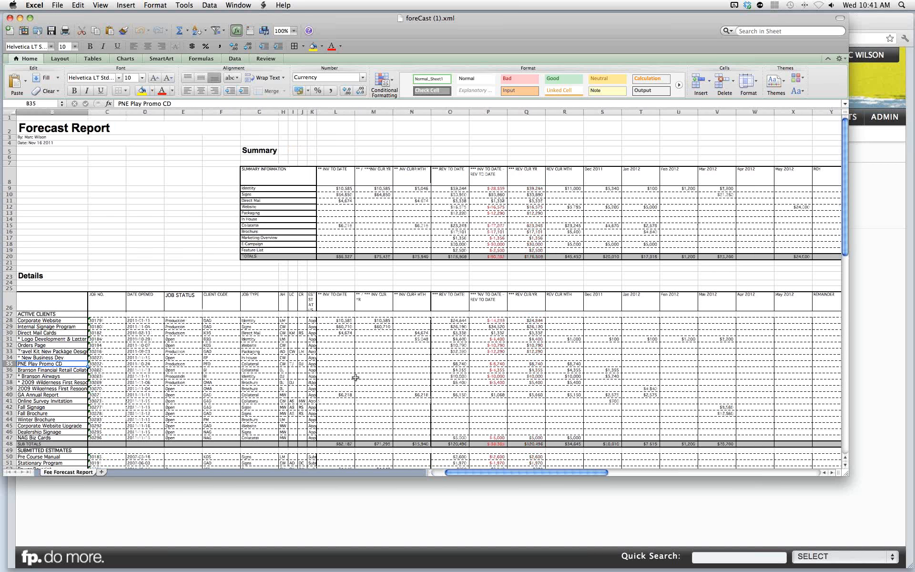
scroll(357, 376, left, 5)
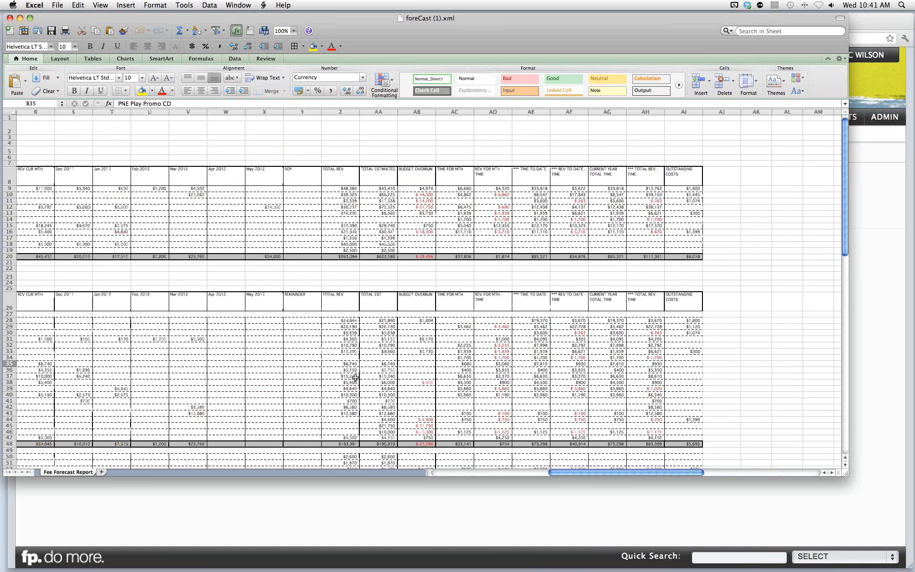
scroll(356, 376, left, 10)
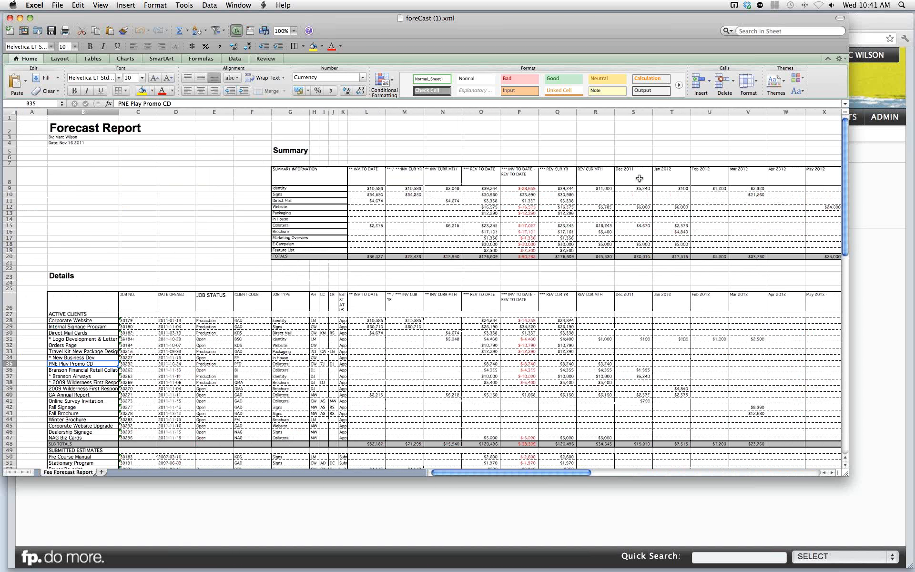
click(9, 19)
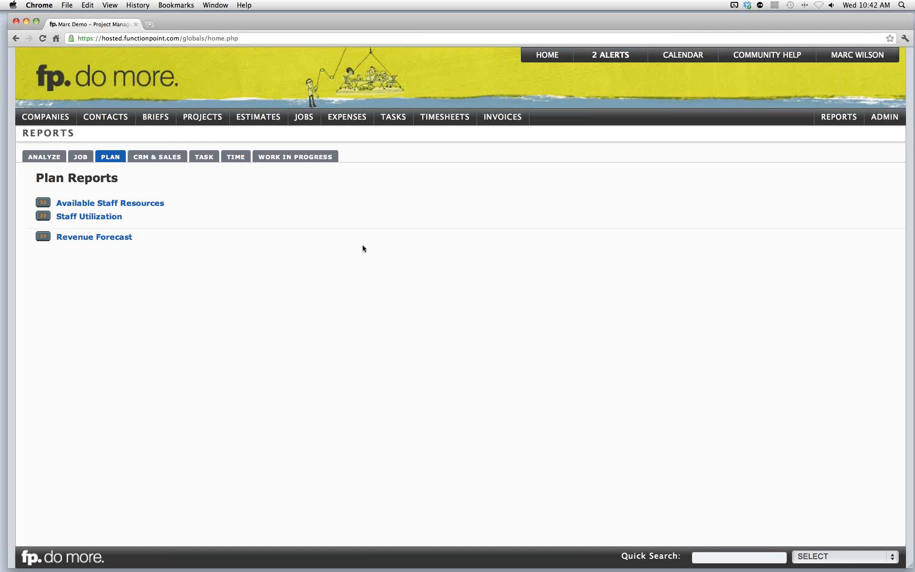
- Open the 30298 Webinar Brochure estimate and review its phases and services
mouse_move(258, 117)
mouse_move(267, 148)
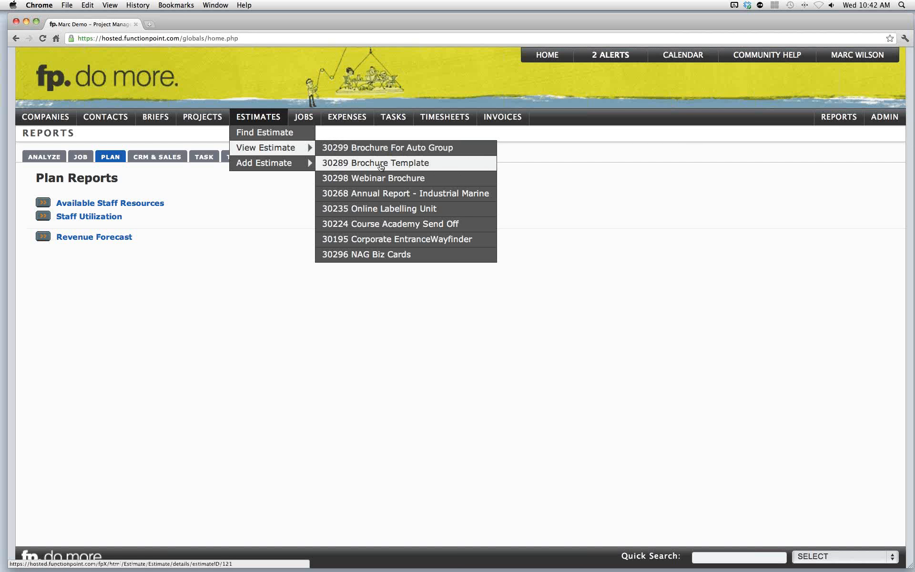
click(384, 180)
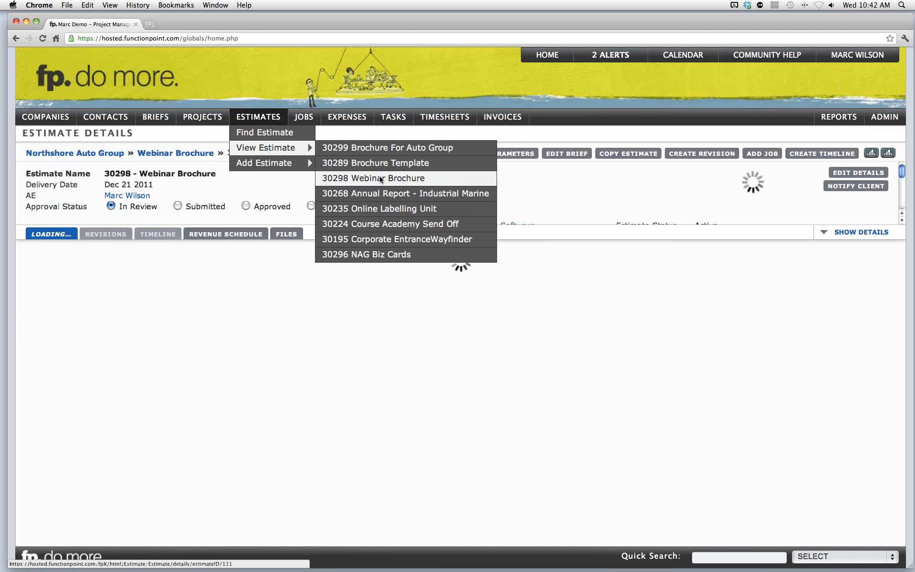
scroll(539, 302, down, 1)
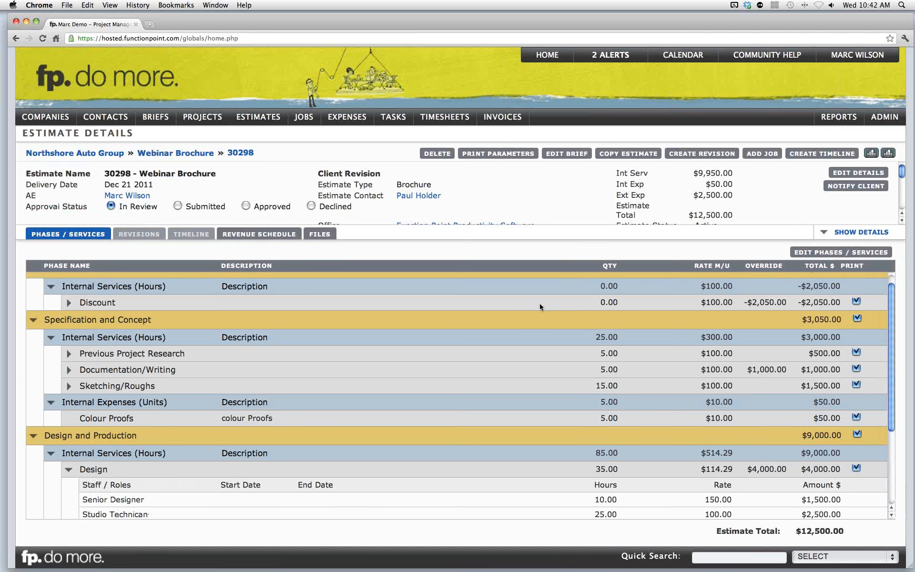
scroll(538, 305, up, 1)
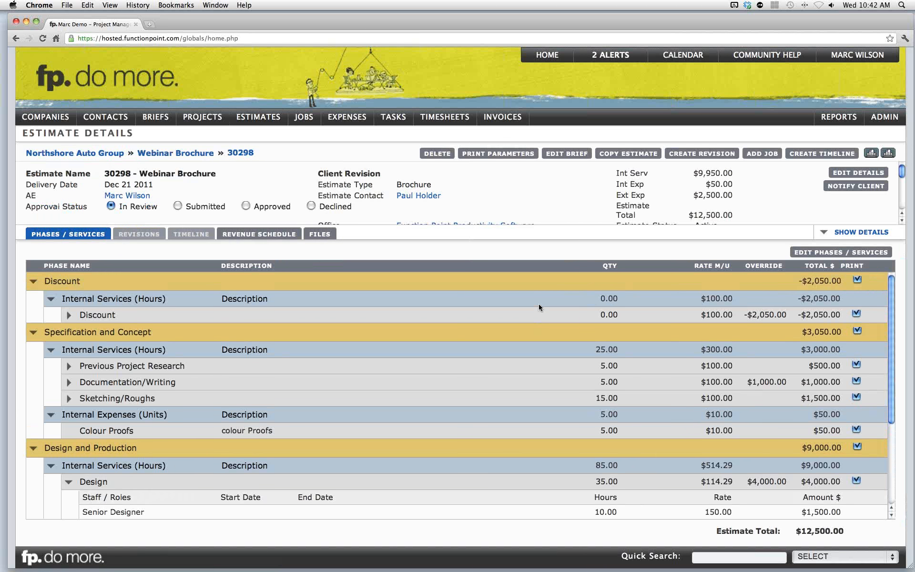
scroll(539, 304, down, 5)
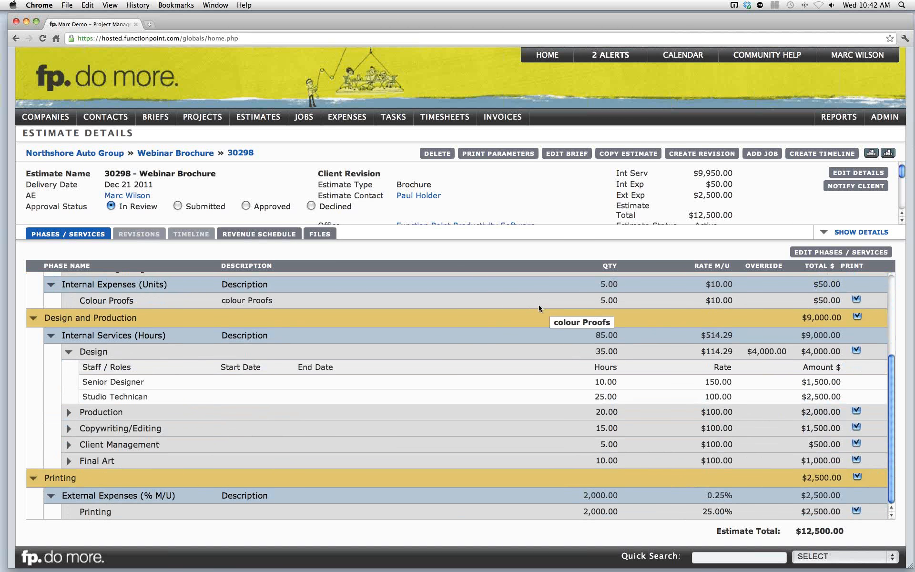
scroll(539, 306, up, 5)
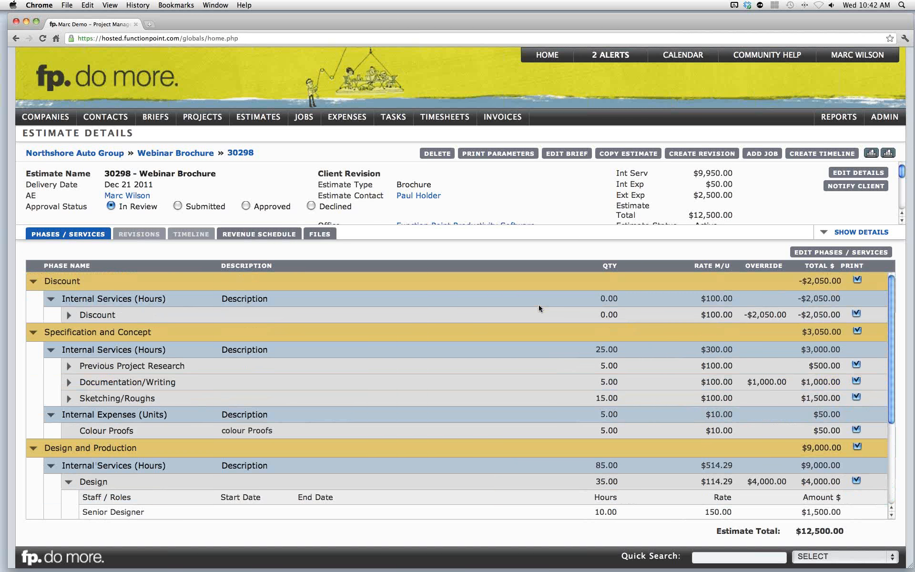
scroll(539, 305, down, 2)
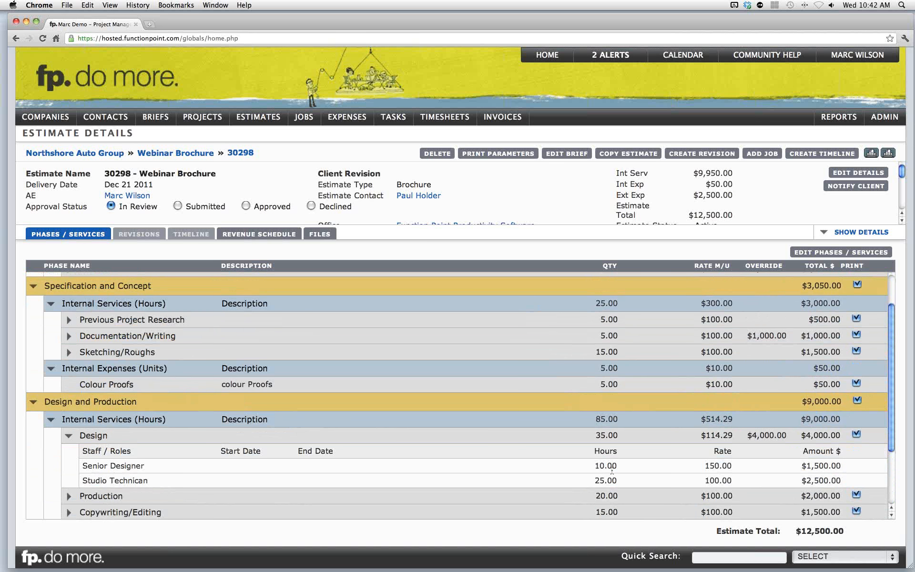
scroll(612, 471, up, 2)
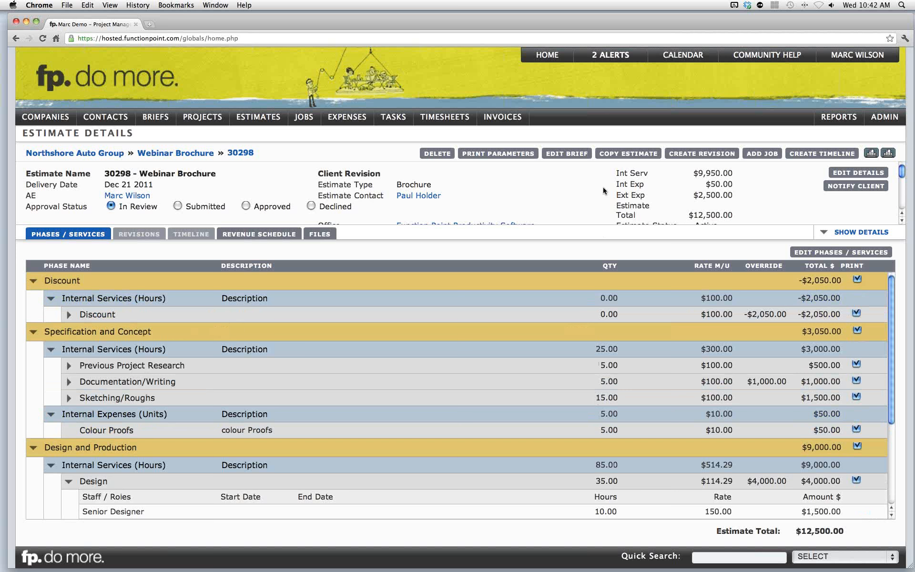
- Copy the estimate and rename the copy Template Brochure
click(614, 160)
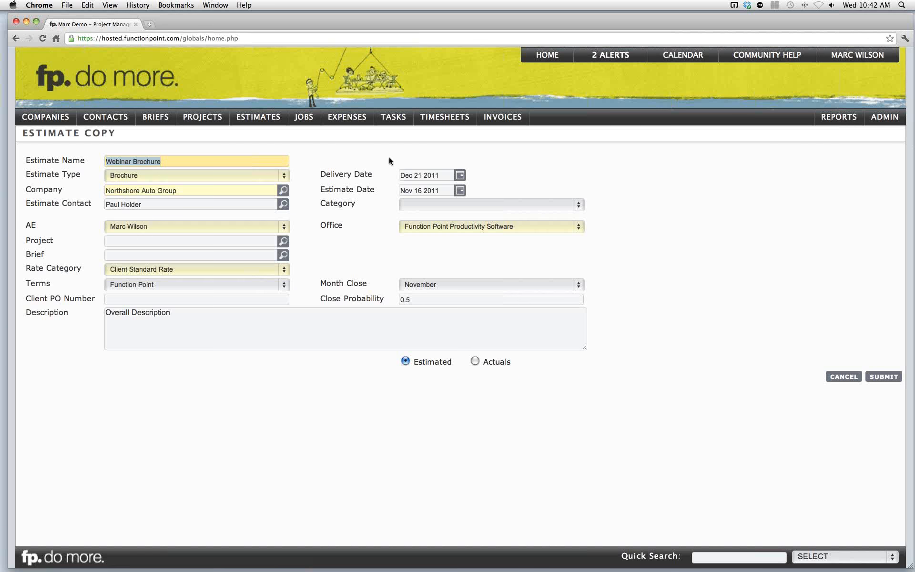
click(92, 167)
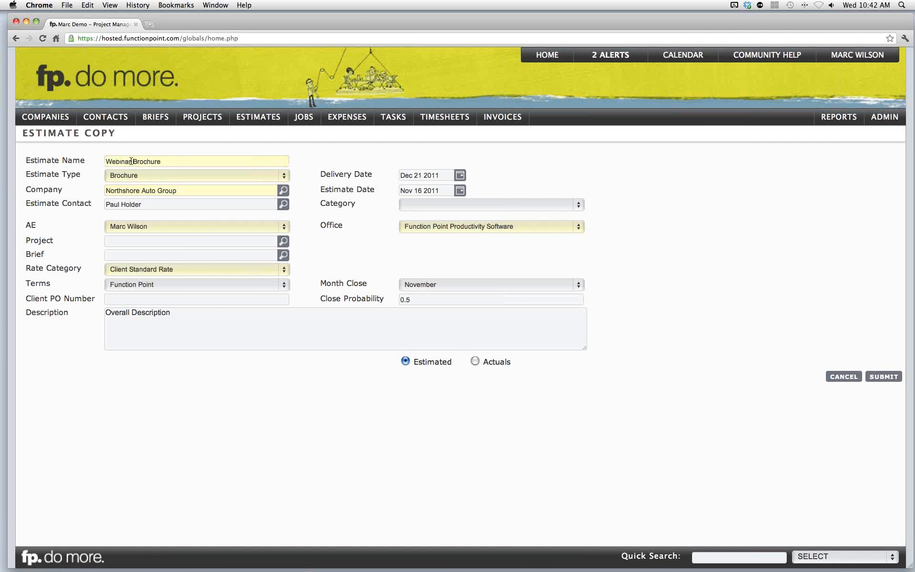
drag(131, 161, 101, 162)
text(Template)
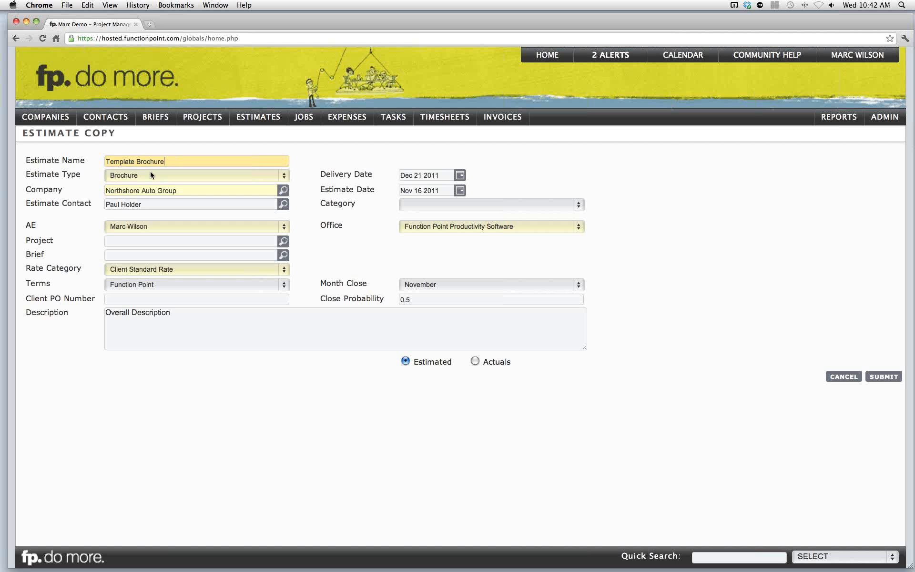
- Change the copy's company to Function Point Productivity Software
click(192, 190)
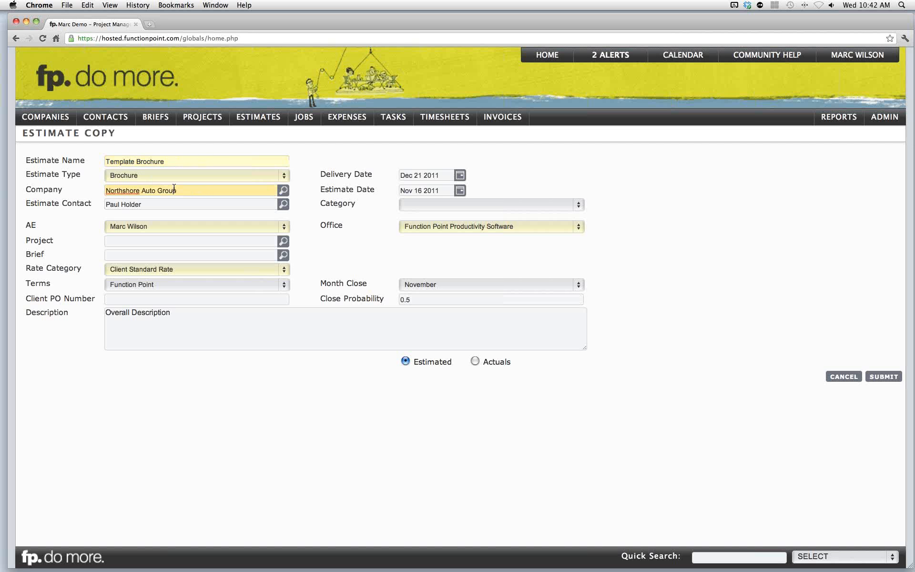
drag(192, 190, 83, 190)
key(BackSpace)
text(function)
click(87, 186)
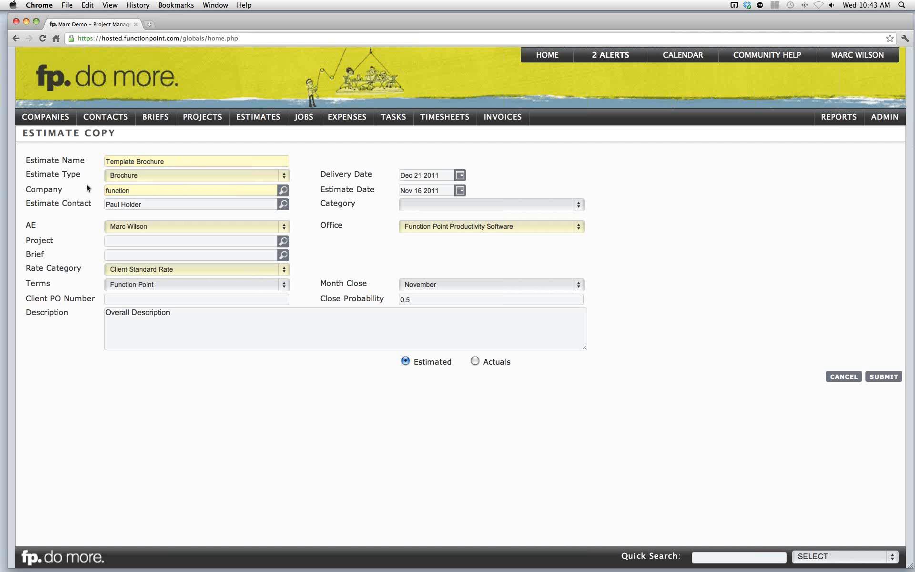
click(157, 191)
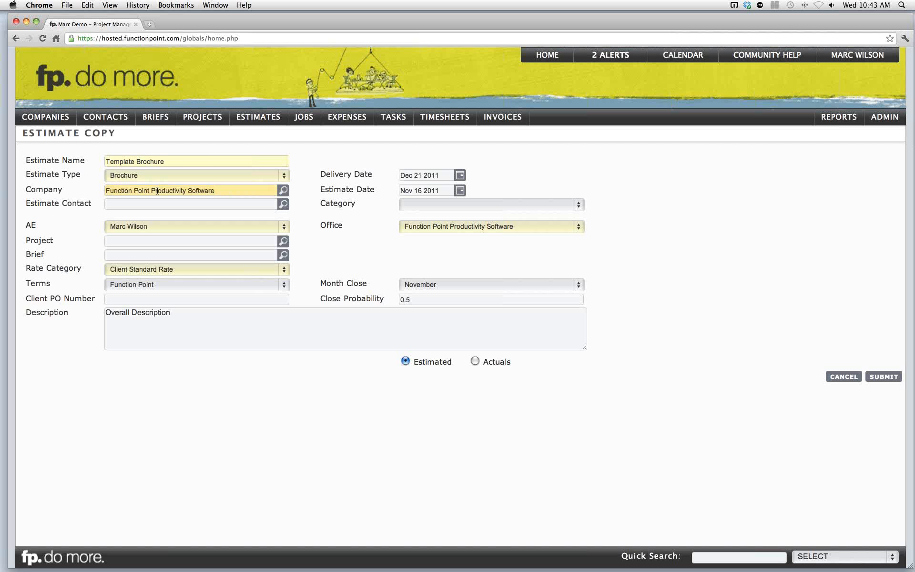
click(217, 203)
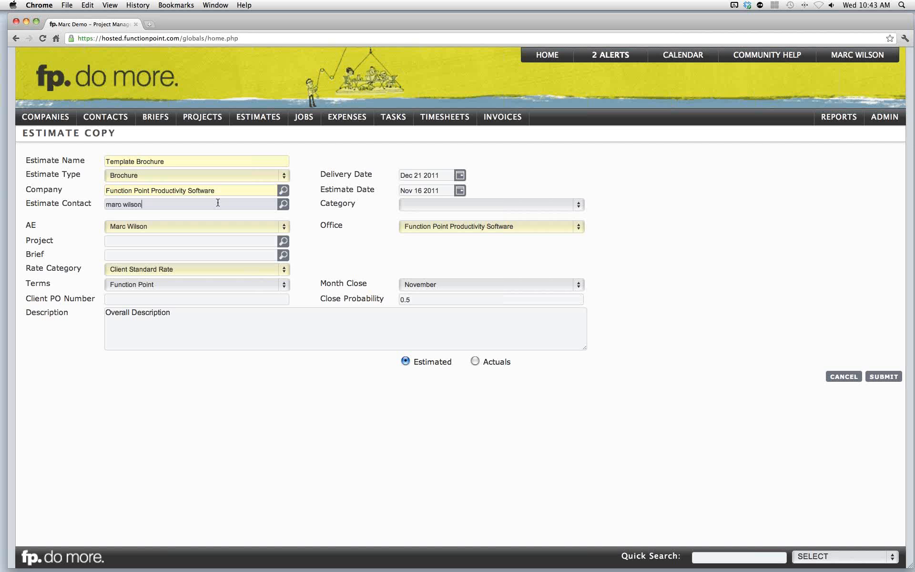
key(Tab)
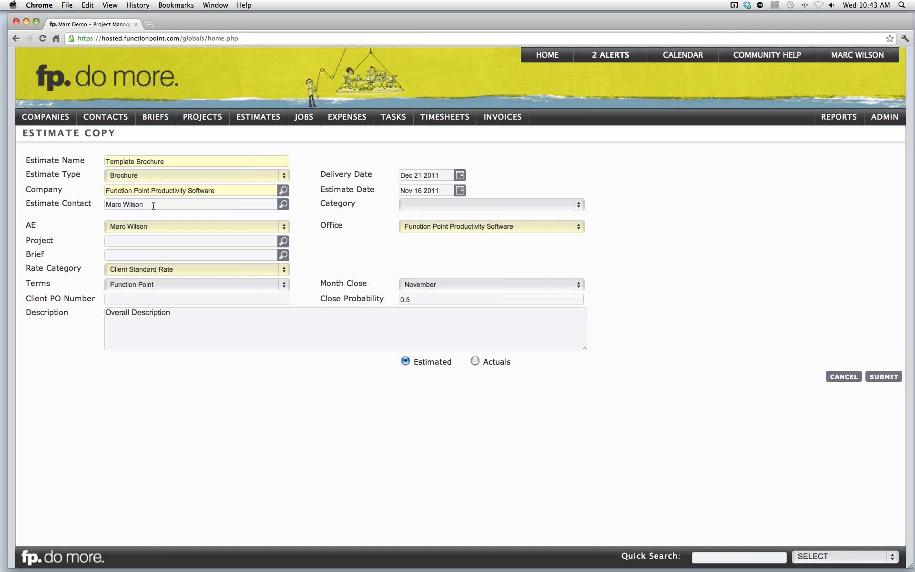
drag(154, 205, 98, 205)
key(BackSpace)
- Clear the delivery date and submit the estimate copy
drag(441, 175, 398, 176)
key(BackSpace)
click(878, 377)
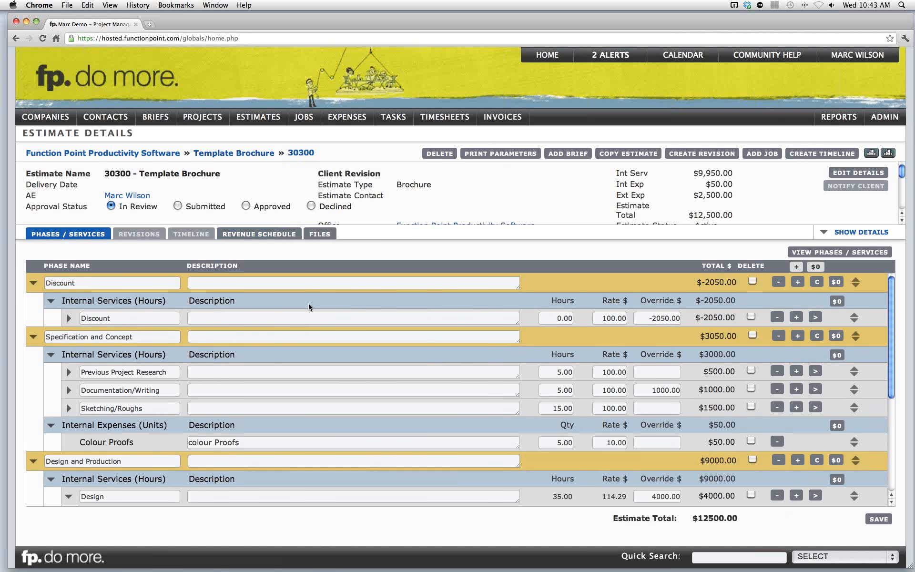
- Start adding a new estimate for Function Point Productivity Software
scroll(307, 303, down, 5)
scroll(310, 304, up, 5)
mouse_move(258, 119)
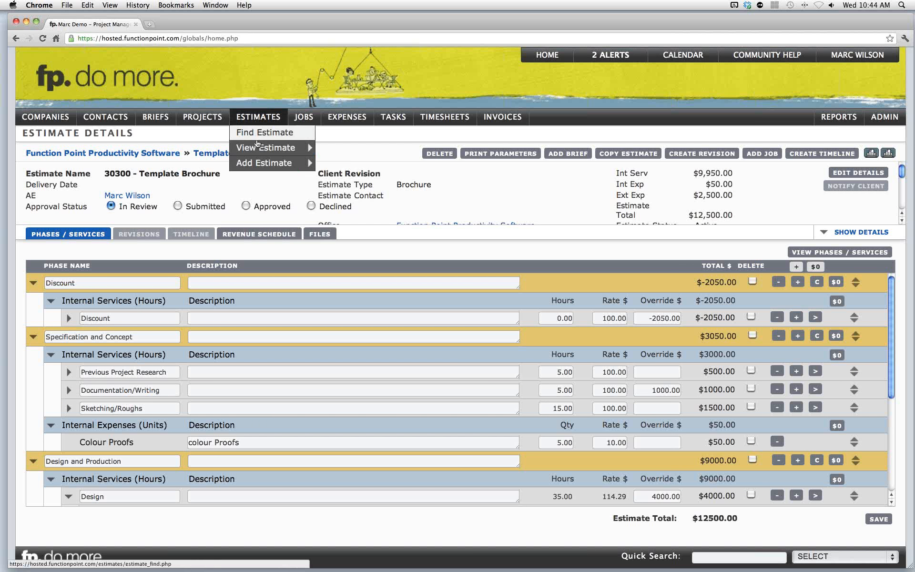
mouse_move(257, 163)
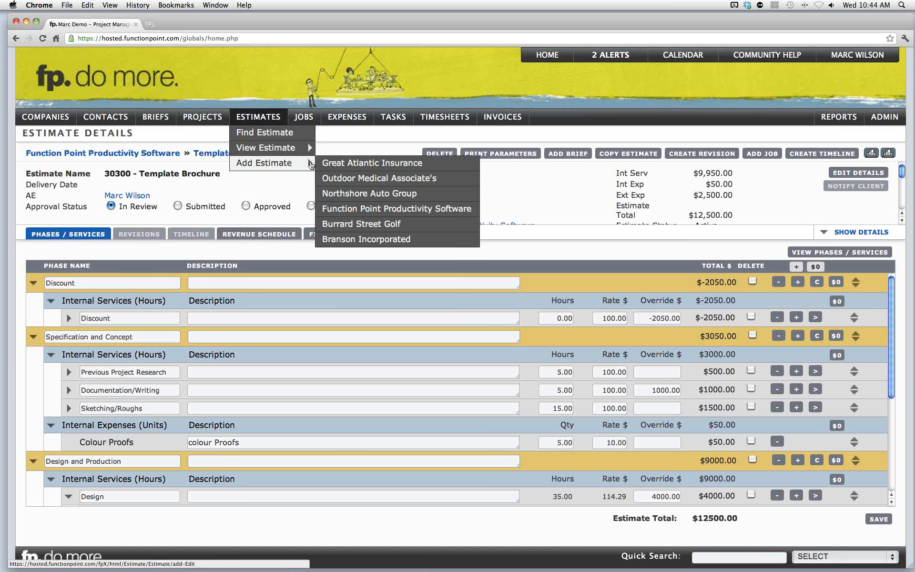
click(370, 210)
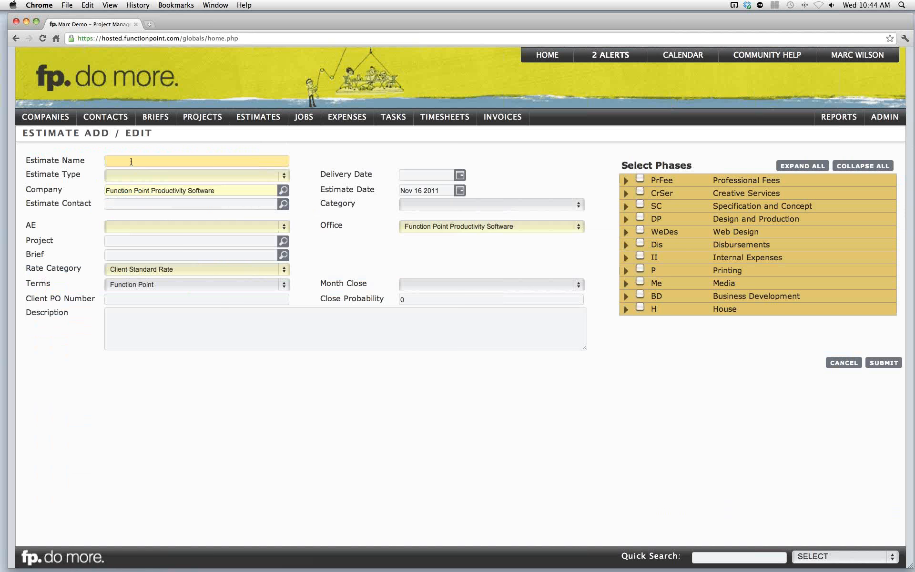
- Open the Brochure brief type from the Brief Types administration list
click(127, 176)
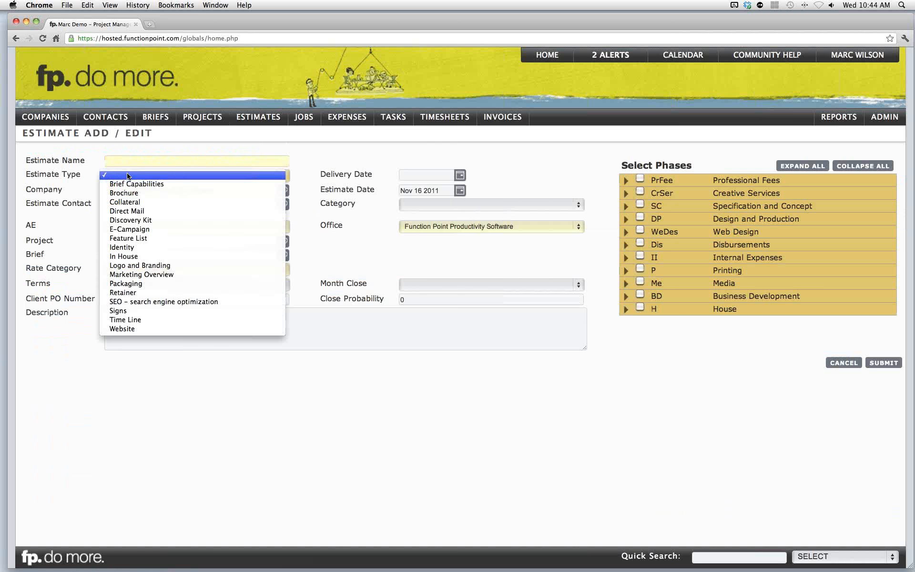
click(127, 175)
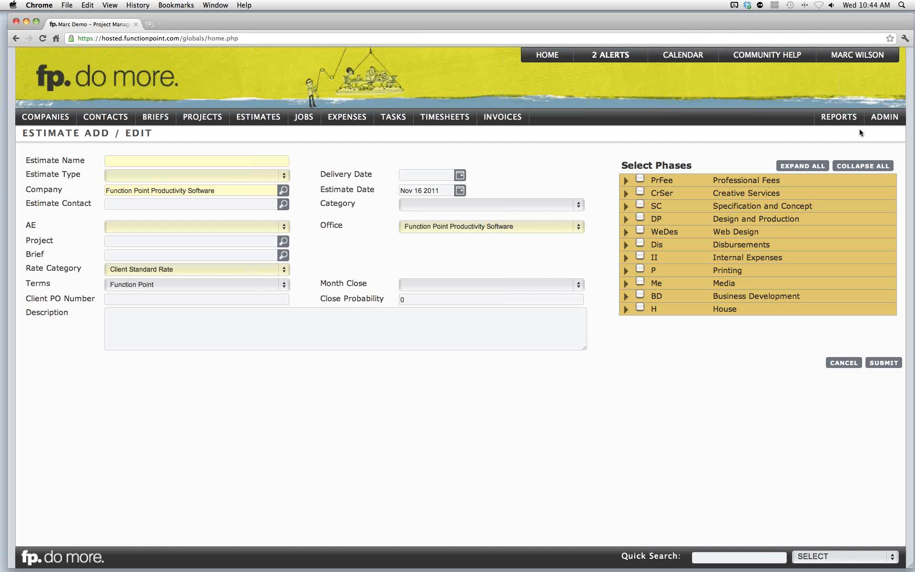
mouse_move(881, 123)
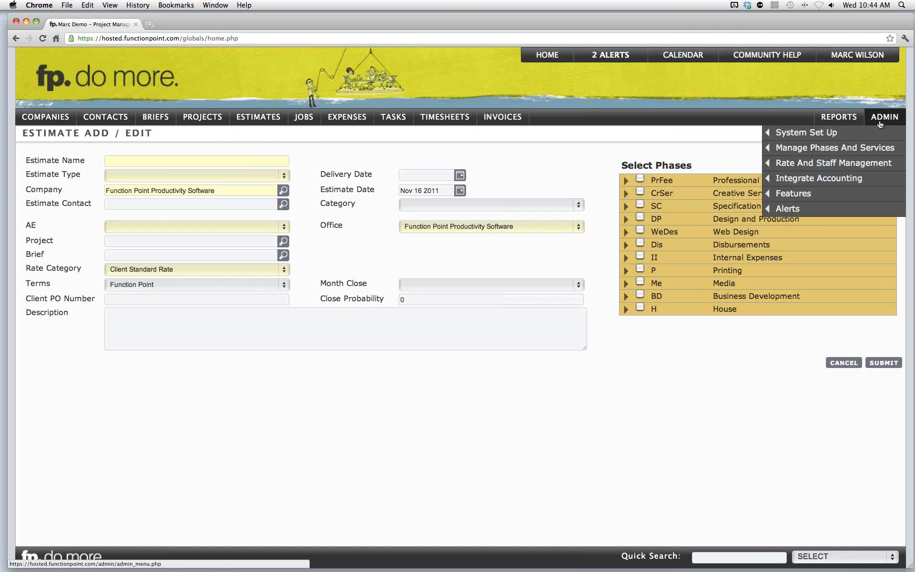
mouse_move(803, 194)
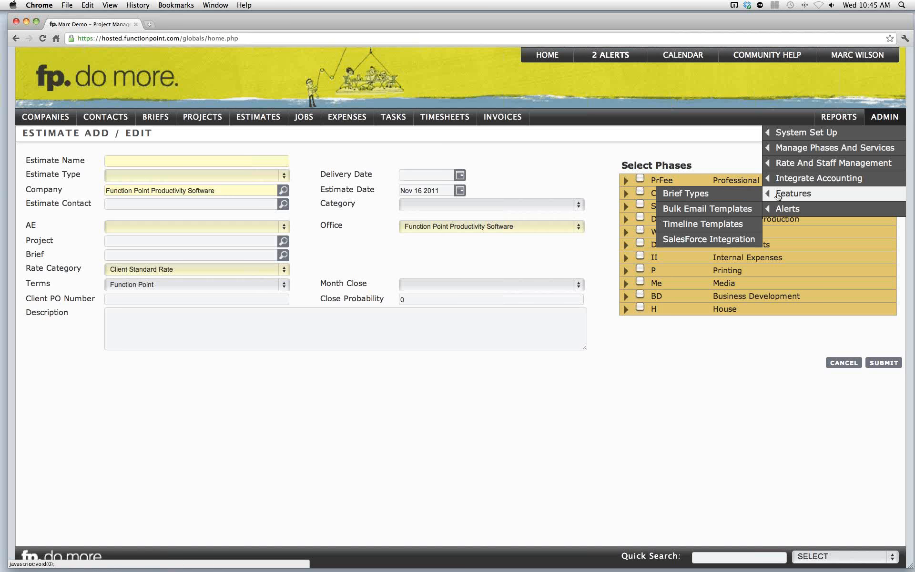
mouse_move(791, 168)
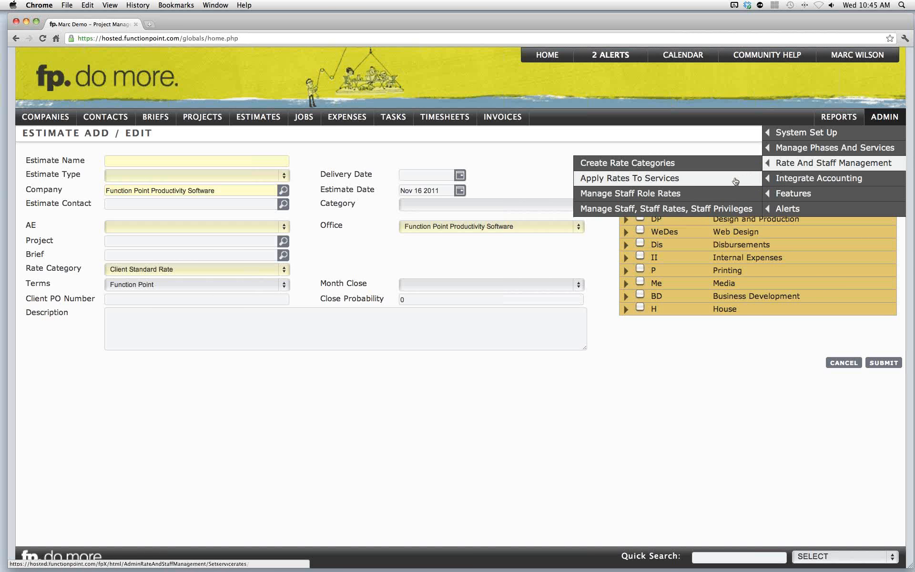
mouse_move(789, 196)
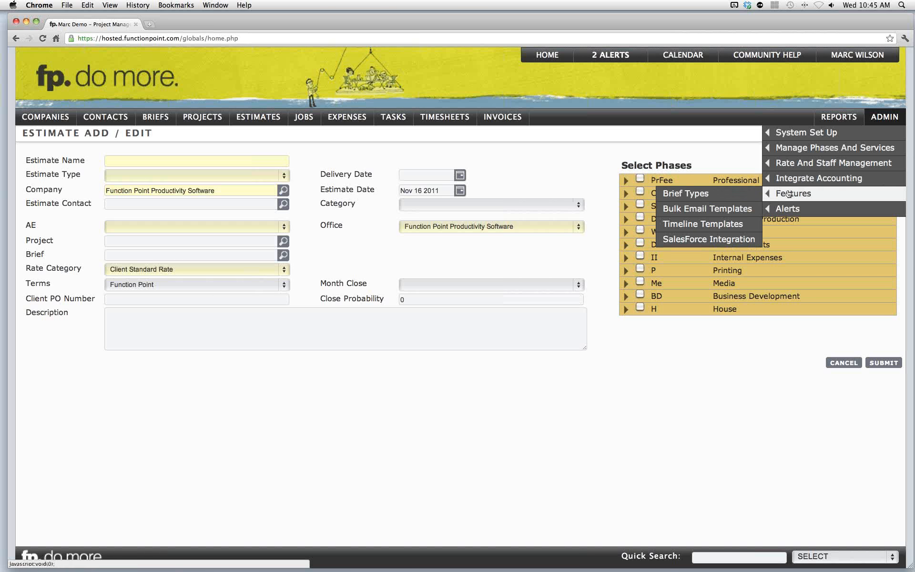
click(711, 196)
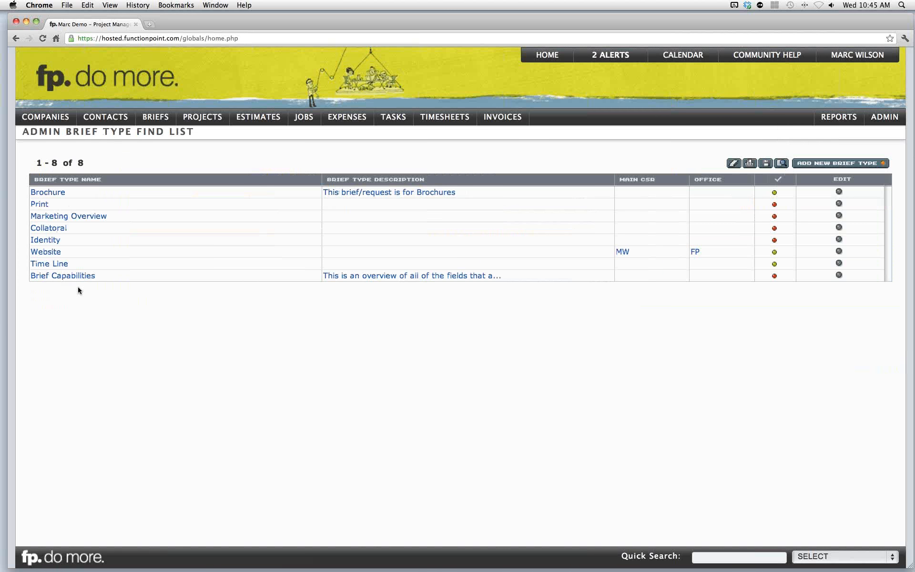
click(49, 192)
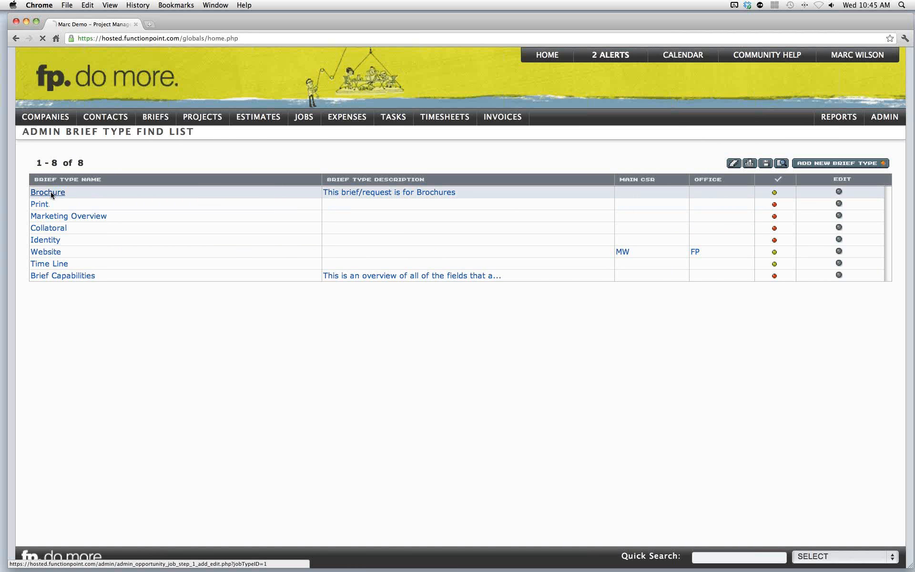
- Examine the existing questions and field types on the Brochure brief's first page
click(414, 334)
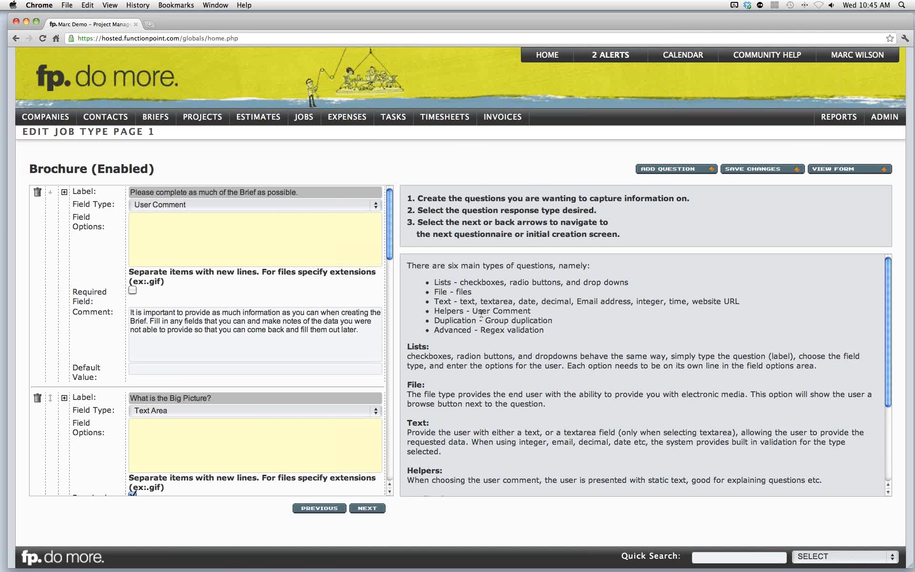
scroll(481, 312, down, 5)
scroll(483, 315, up, 5)
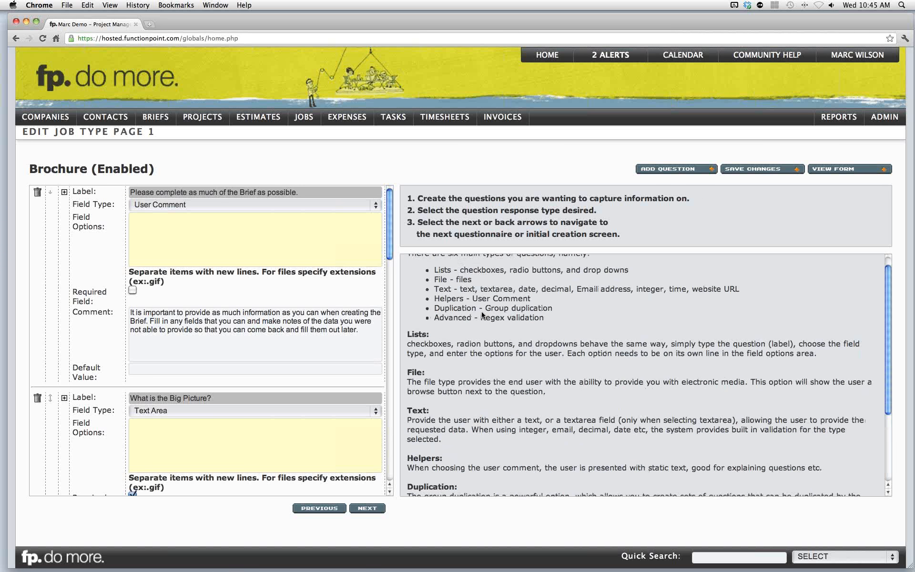
scroll(482, 315, up, 1)
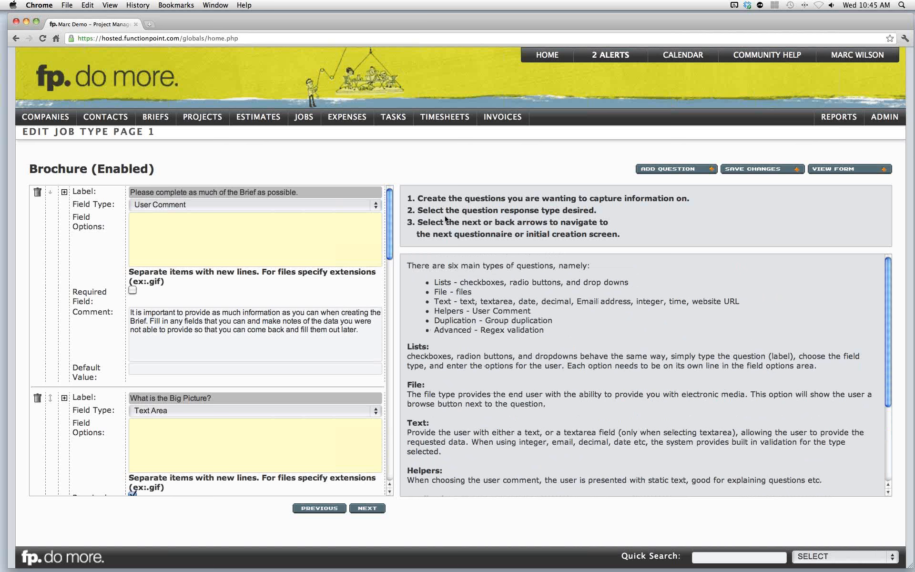
drag(390, 215, 389, 264)
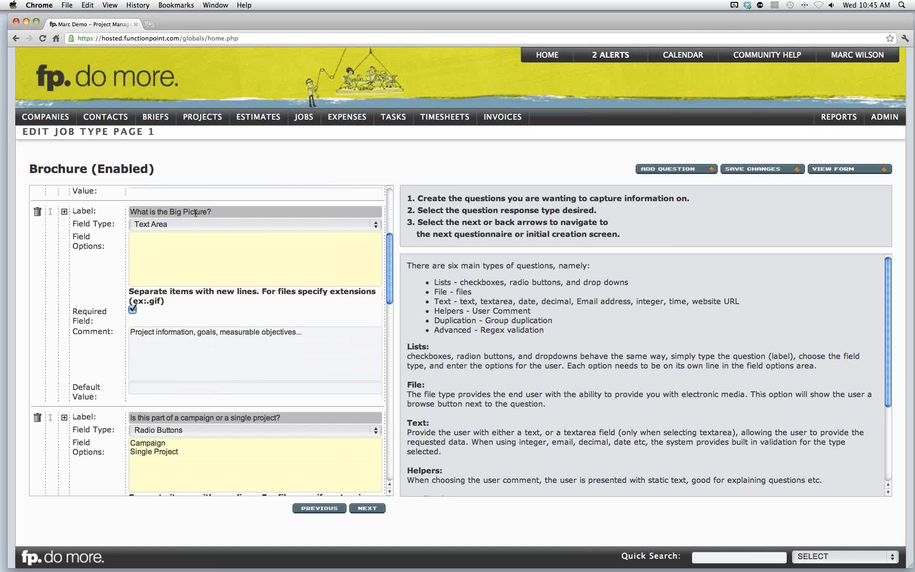
click(162, 224)
click(160, 224)
drag(72, 310, 92, 317)
click(91, 316)
- Add a new question labelled What is the Tart Audience
click(659, 171)
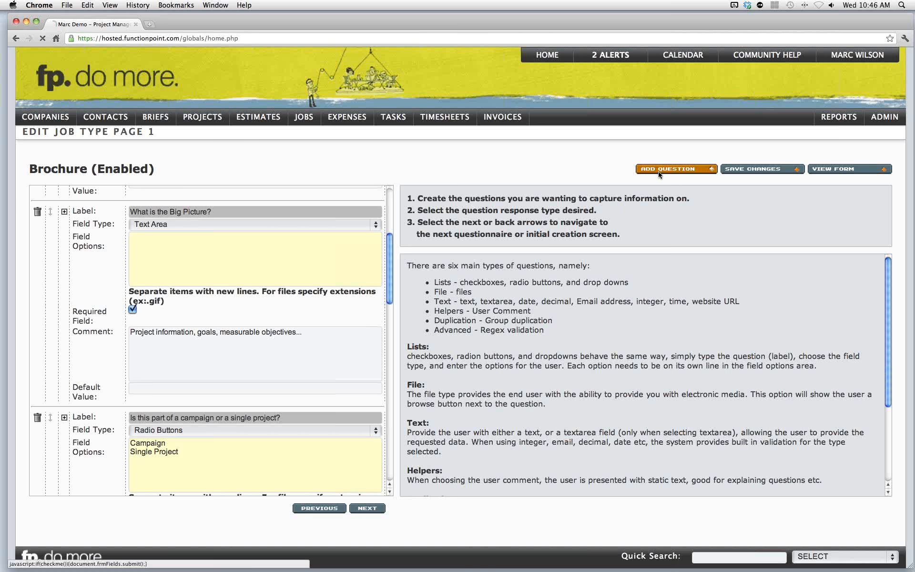
click(178, 297)
text(What)
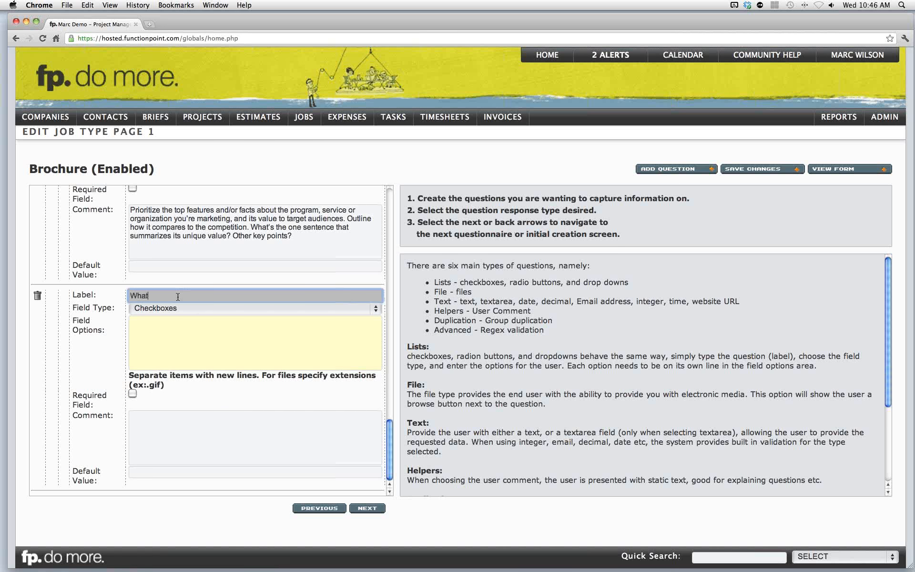
text( is the Tart Audience)
- Set the new question's field type to Dropdown with options Government, Commercial and Residential
click(171, 307)
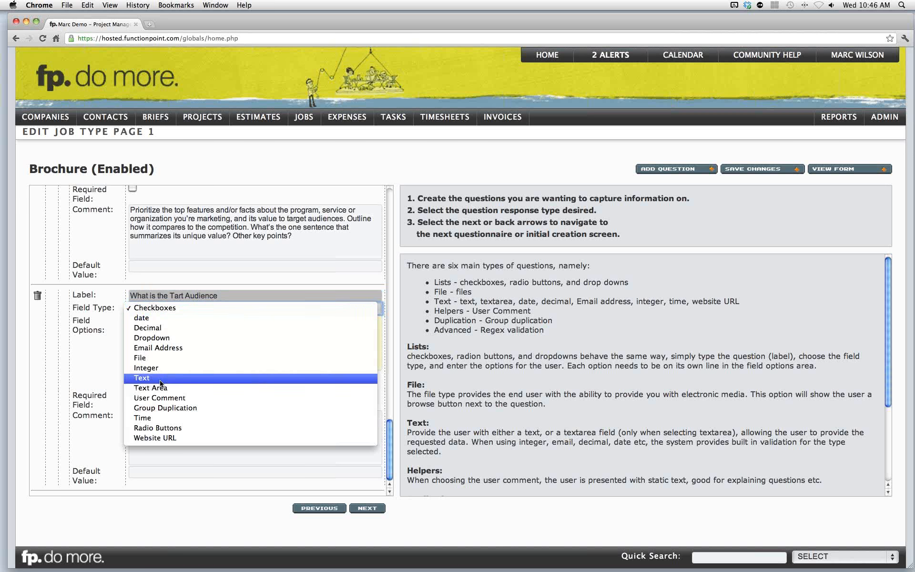
click(163, 340)
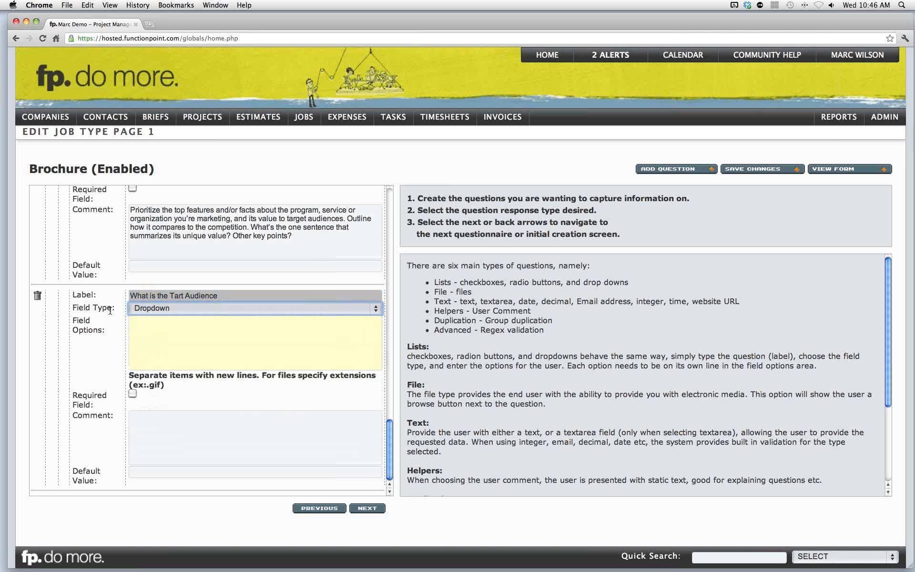
click(145, 326)
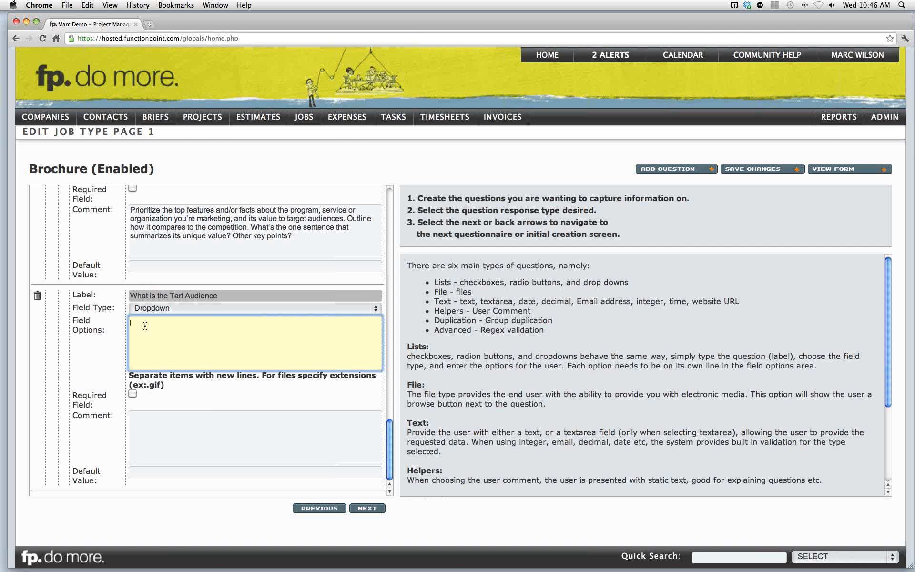
text(Government )
text(Commercial)
key(Return)
text(Res)
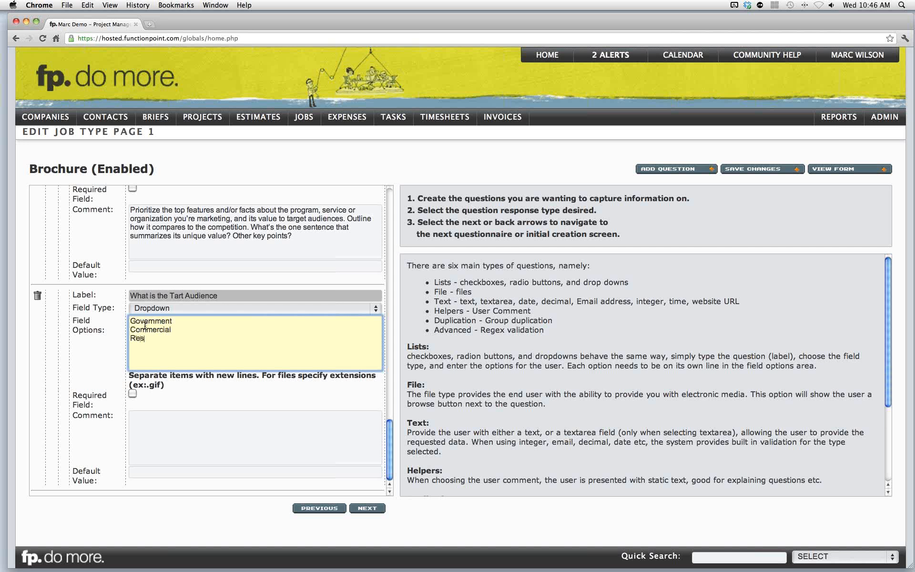
text(idential)
- Add the comment Enter a comment here. to the new question and save the changes
click(180, 431)
text(Enter a comment)
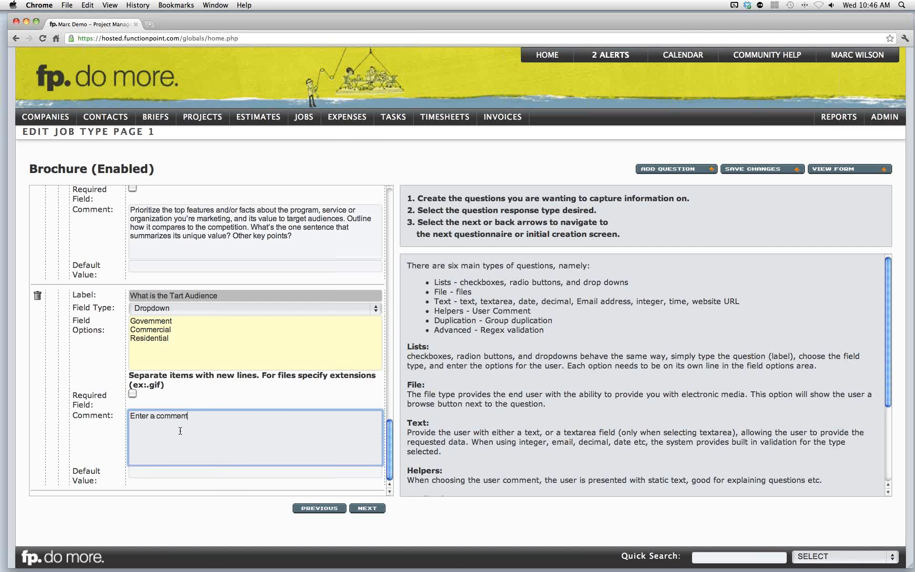
text( here.)
click(505, 384)
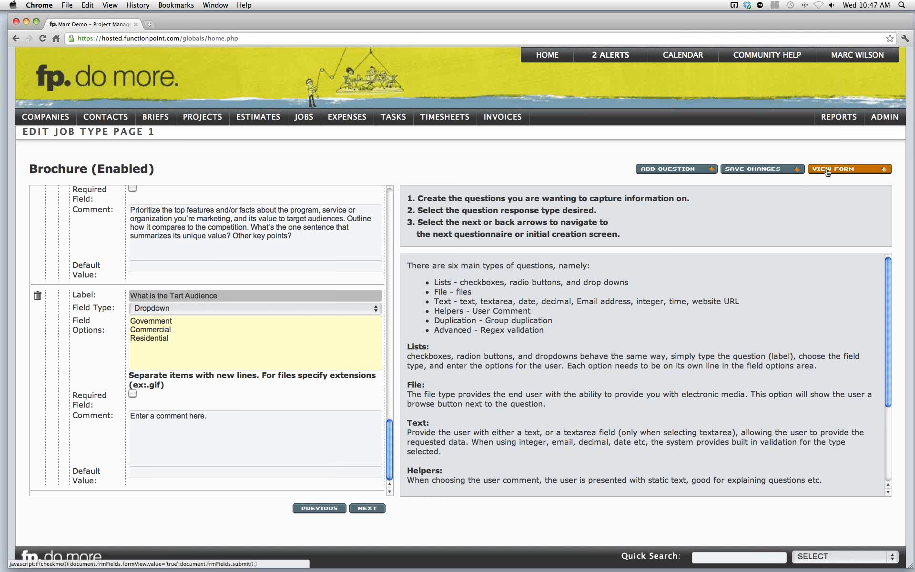
click(773, 171)
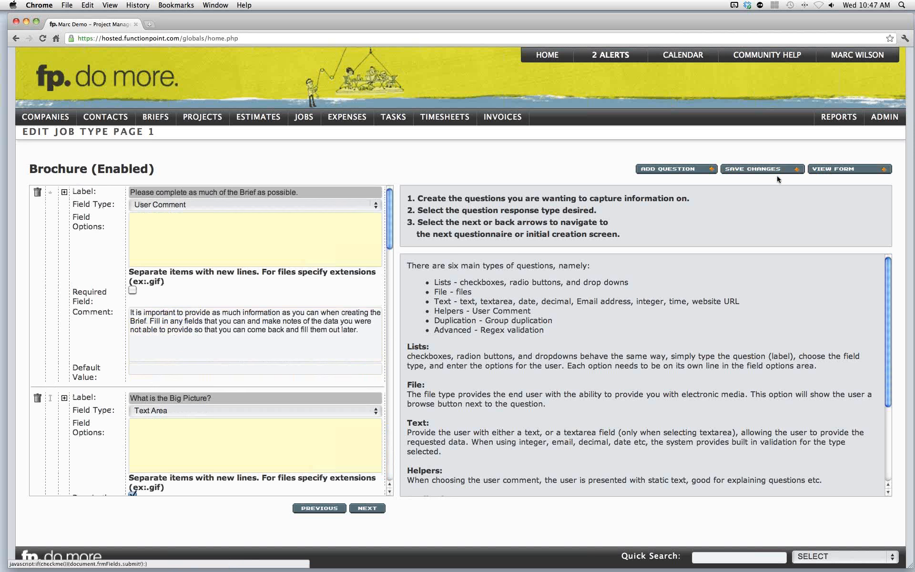
- Preview the brief form to check the new audience dropdown, then return to the question editor
click(829, 169)
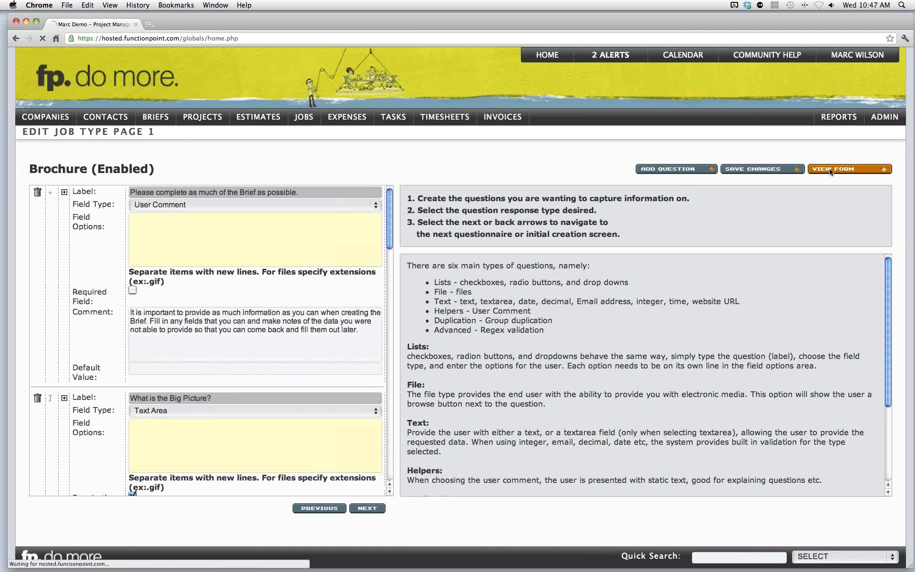
scroll(553, 309, down, 5)
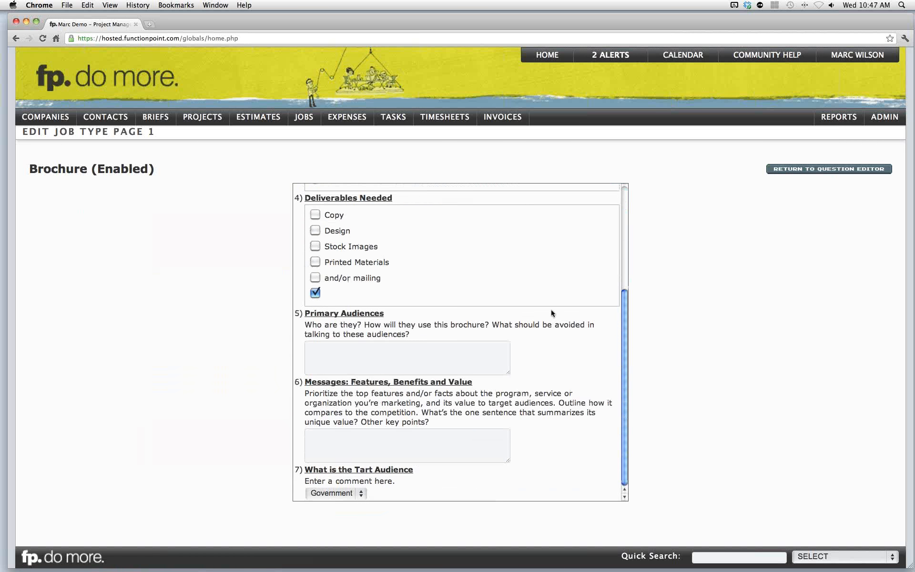
drag(314, 470, 392, 473)
click(391, 473)
click(359, 492)
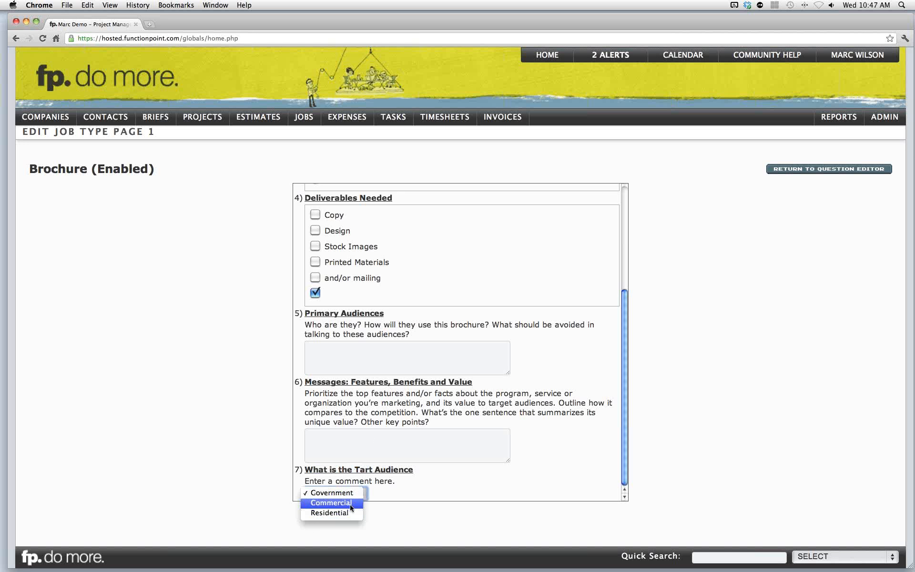
click(404, 487)
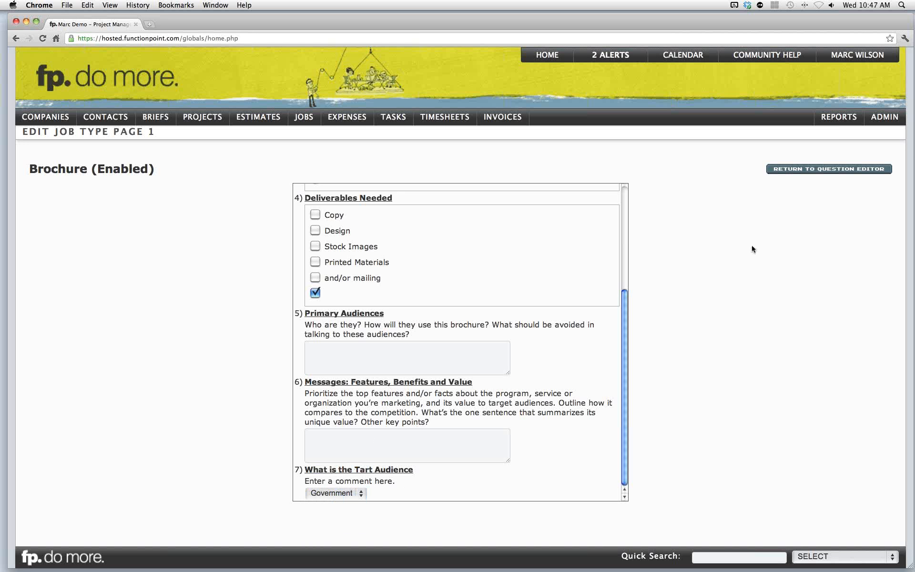
click(792, 169)
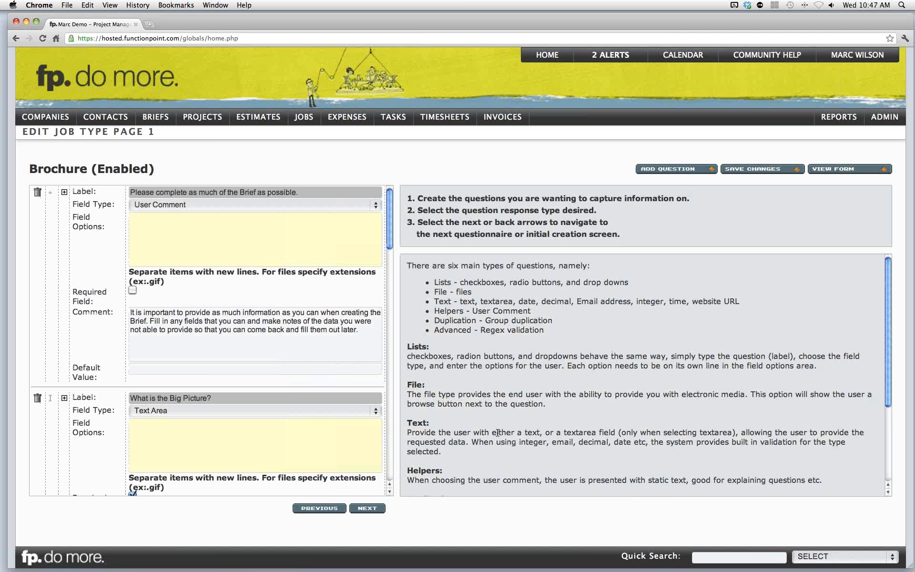
- Go to the second page and examine the group duplication and file upload questions
click(379, 512)
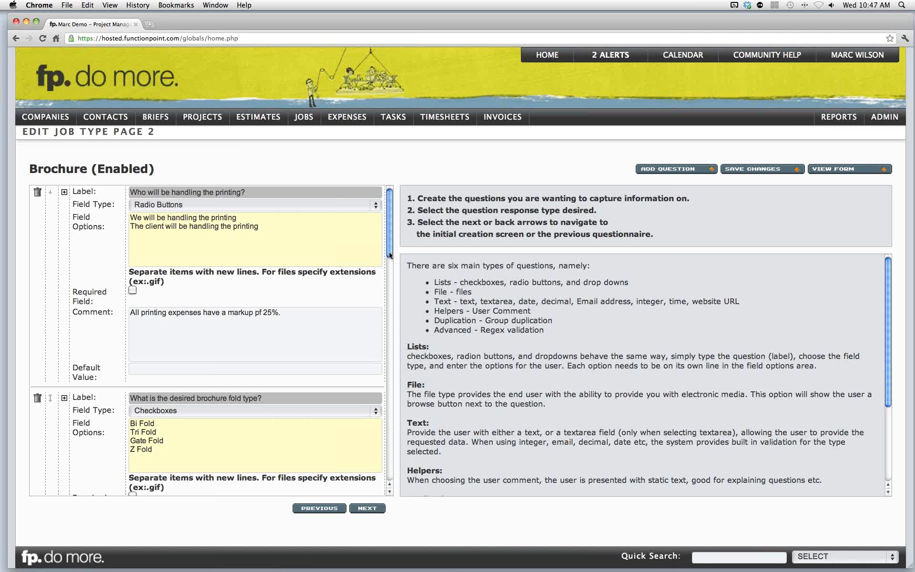
scroll(388, 284, down, 3)
drag(388, 280, 375, 478)
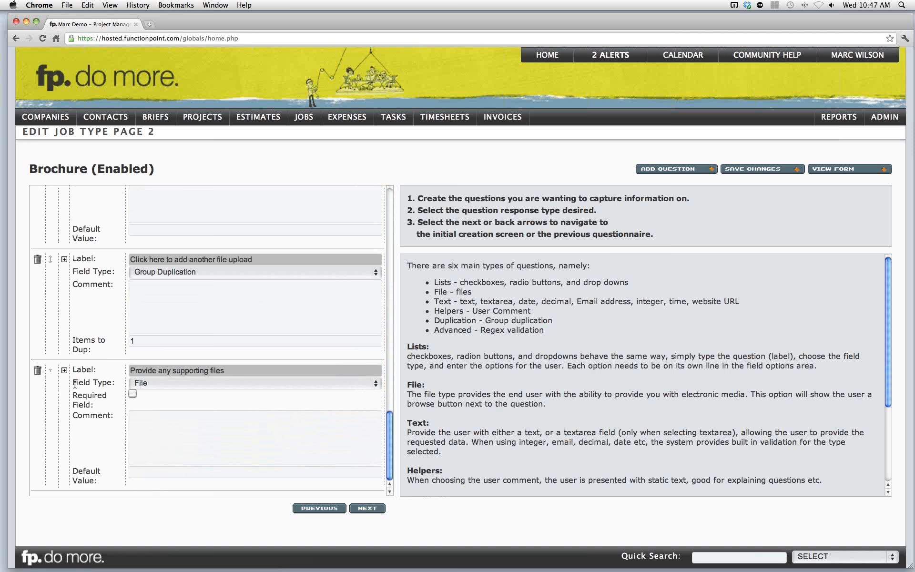
click(167, 382)
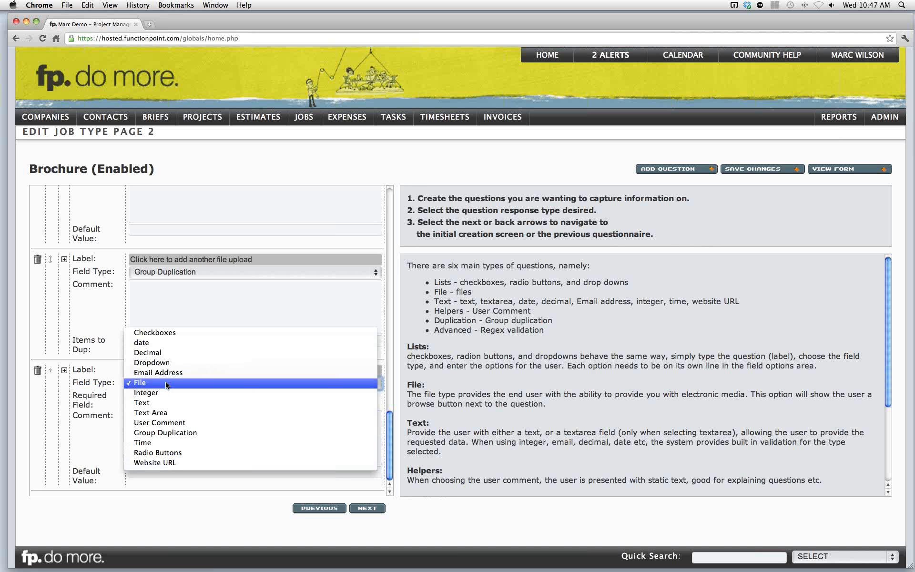
click(82, 386)
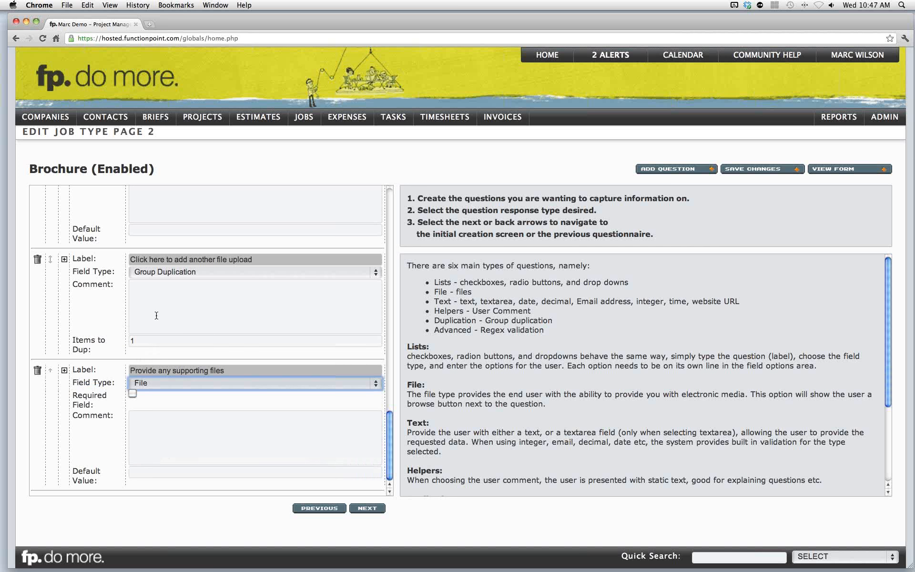
scroll(176, 306, up, 1)
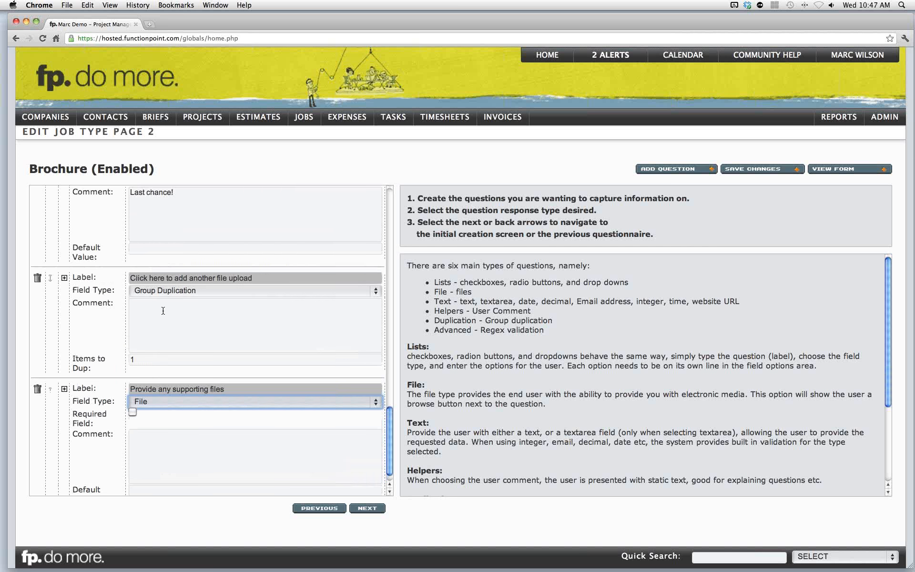
click(201, 291)
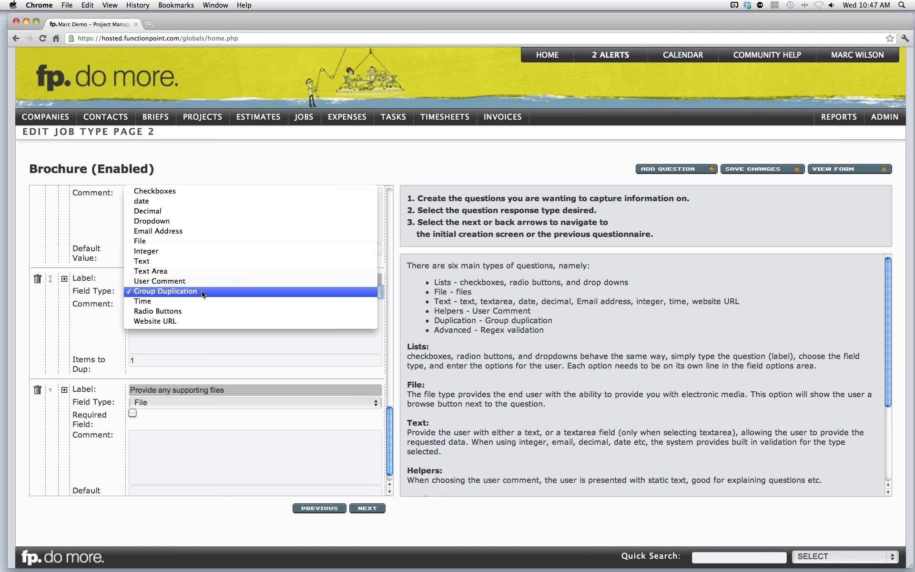
click(108, 292)
drag(79, 362, 88, 366)
click(89, 362)
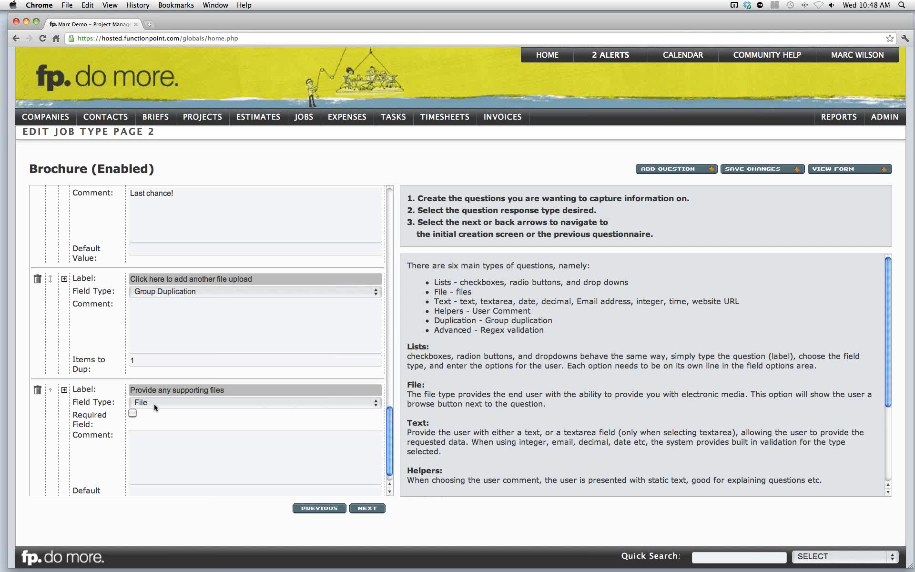
- Preview the second page of the brief form
scroll(157, 404, up, 1)
click(841, 172)
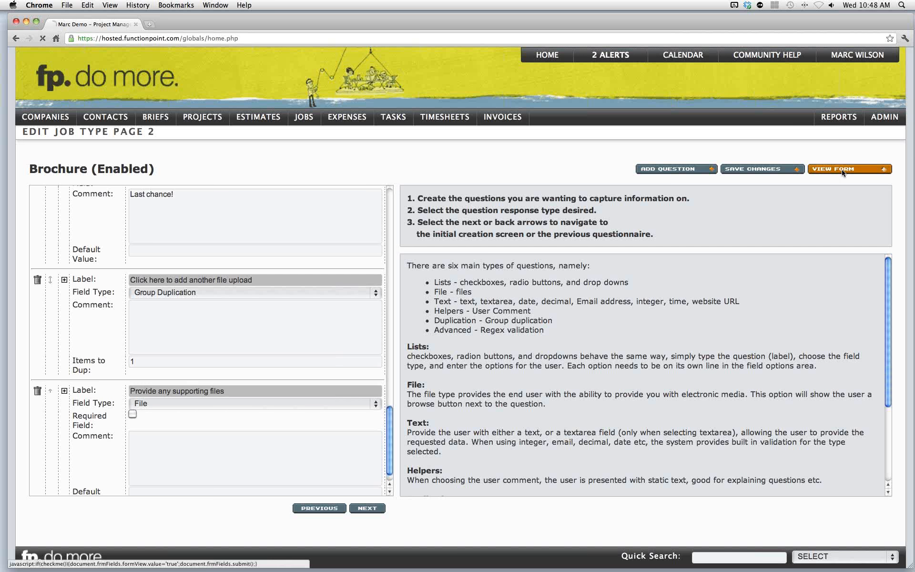
scroll(526, 353, down, 5)
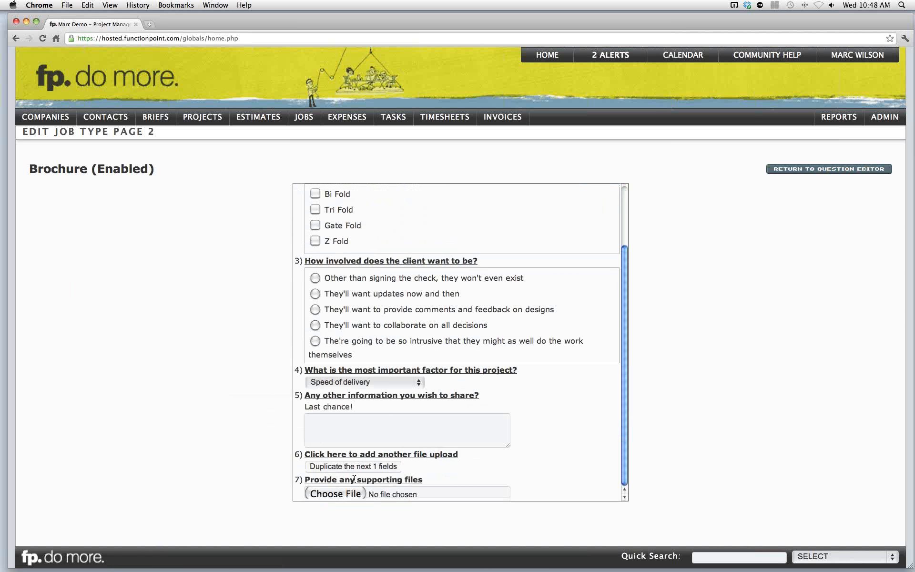
- Test the duplicate-fields button in the brief preview, dismiss the alert, and return to the question editor
click(359, 467)
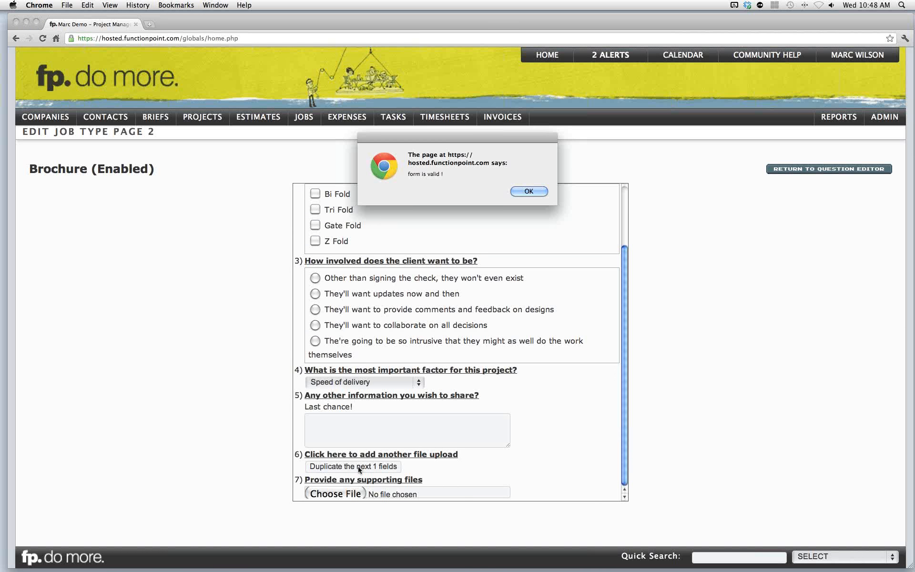
click(530, 191)
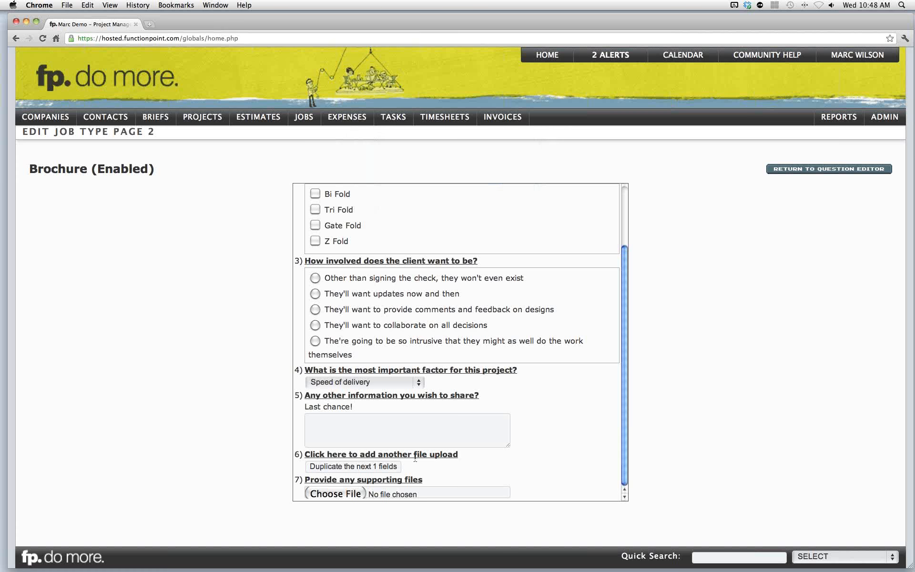
click(790, 169)
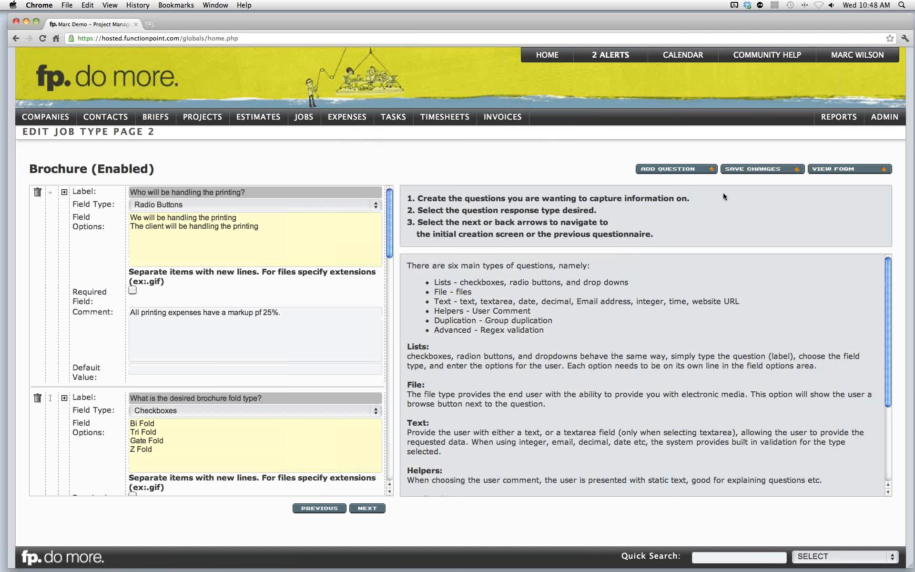
- Open the Brochure brief type's settings and examine its client login options
mouse_move(876, 124)
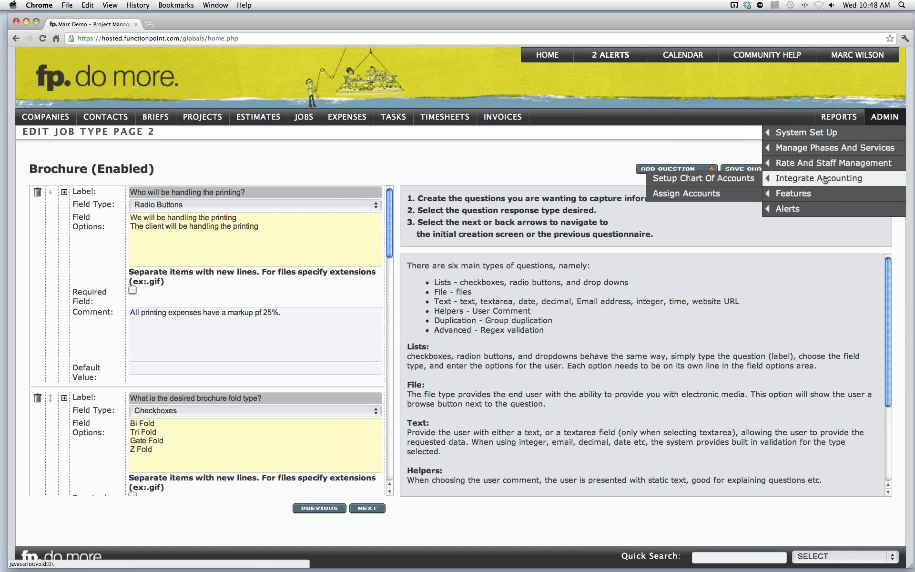
mouse_move(808, 193)
click(737, 194)
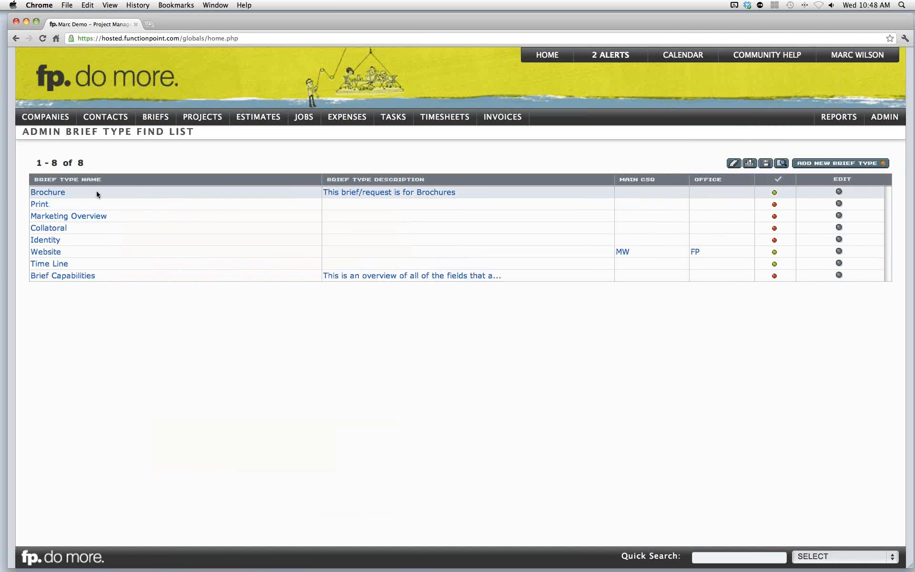
click(61, 193)
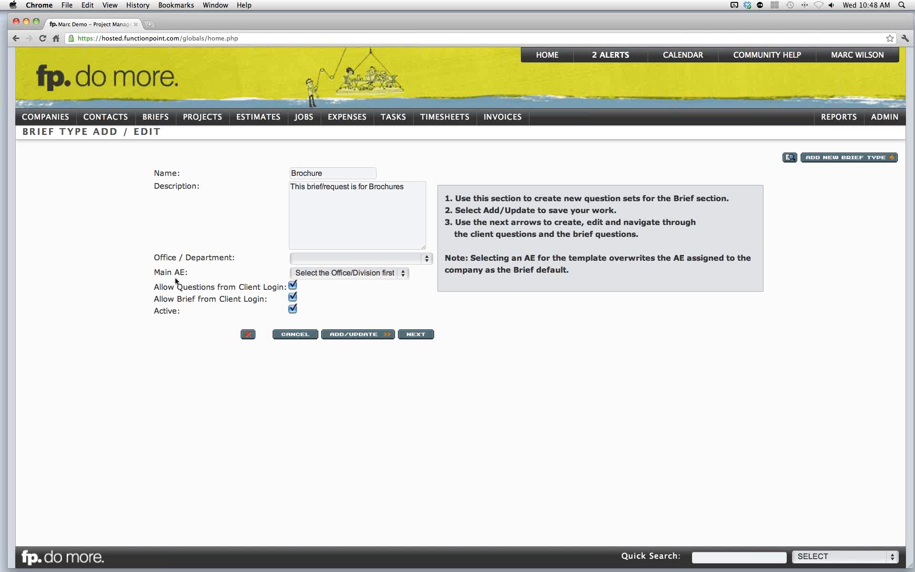
drag(156, 287, 283, 288)
drag(163, 299, 257, 299)
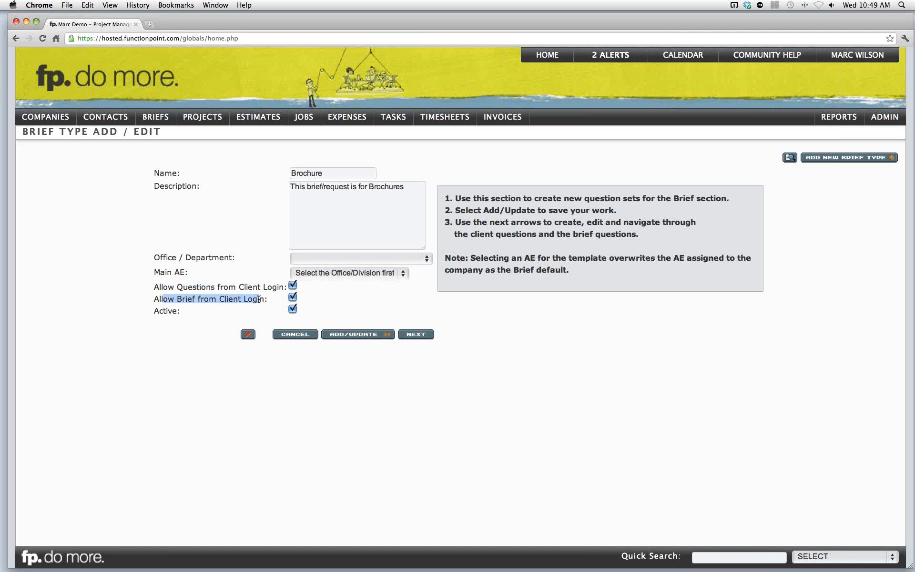
click(259, 299)
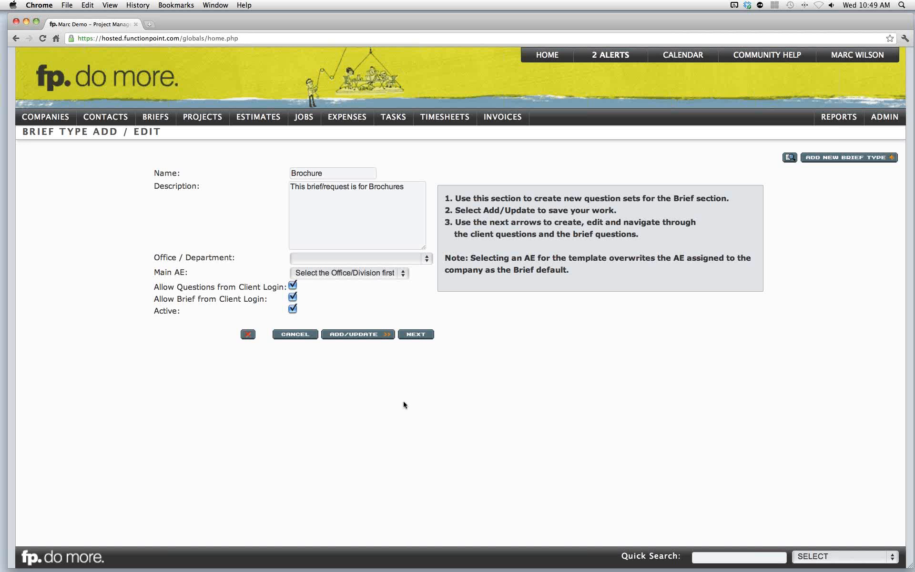
- Open the GA Annual Report job from the home page's job list and view its financials
click(567, 58)
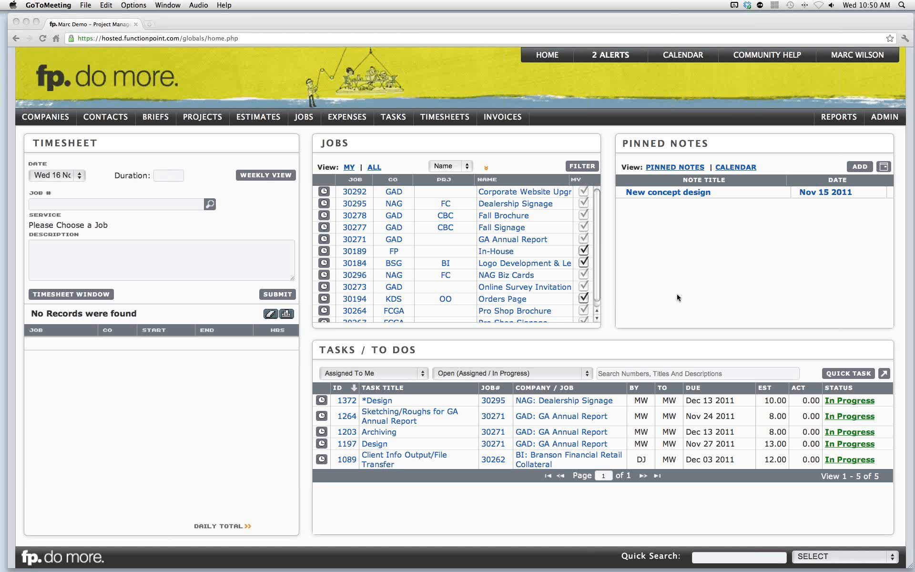
click(637, 258)
scroll(597, 257, down, 1)
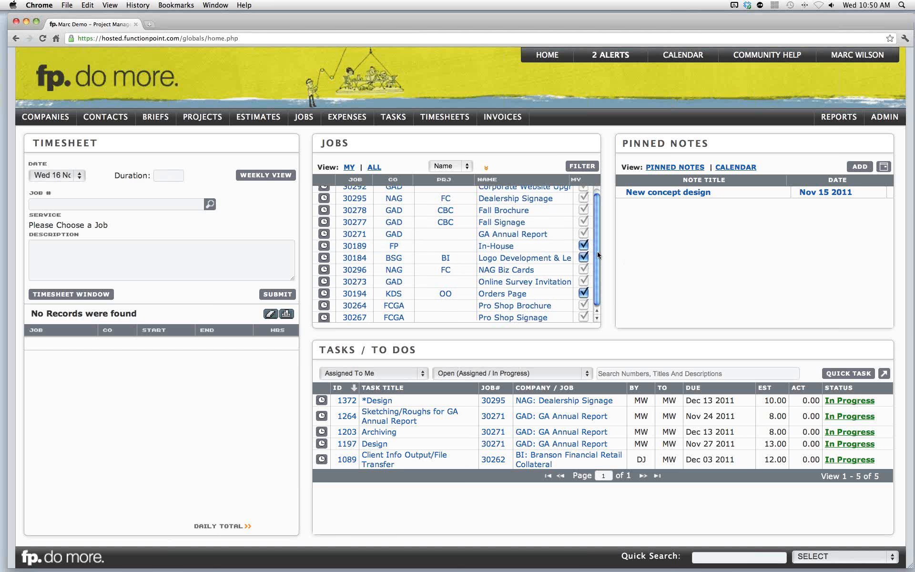
click(507, 234)
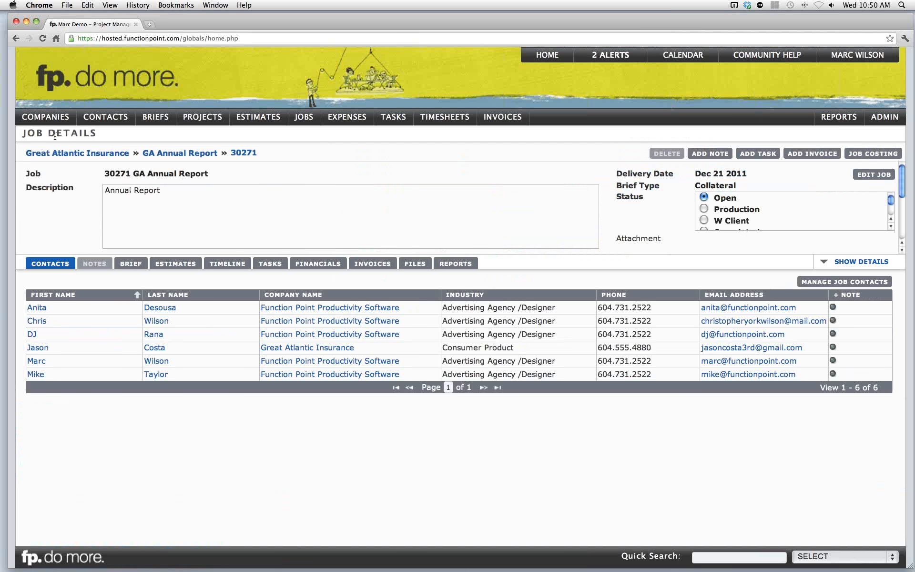
click(313, 264)
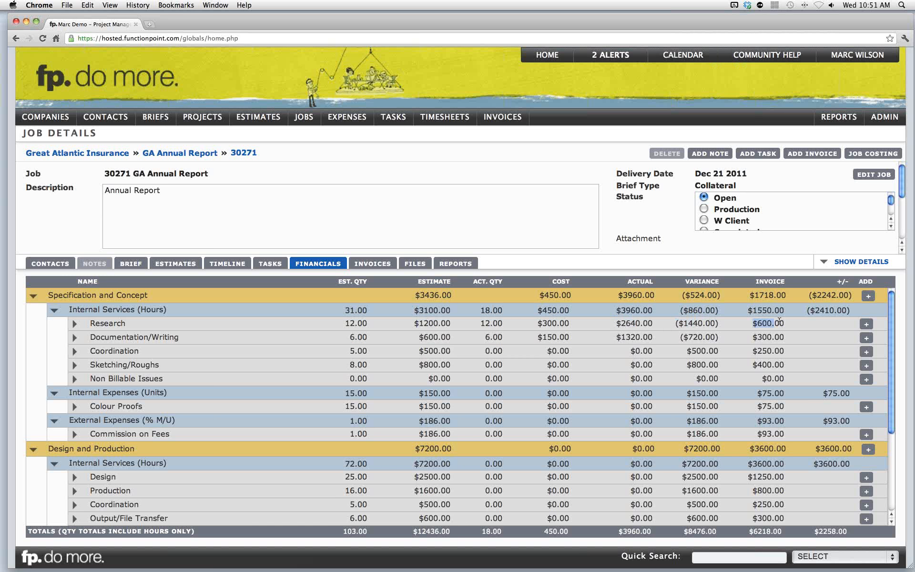
- Examine the Research line's estimate, actual, variance and invoice figures in the job financials
click(763, 323)
drag(754, 324, 843, 311)
click(771, 323)
drag(784, 311, 753, 311)
drag(675, 323, 713, 322)
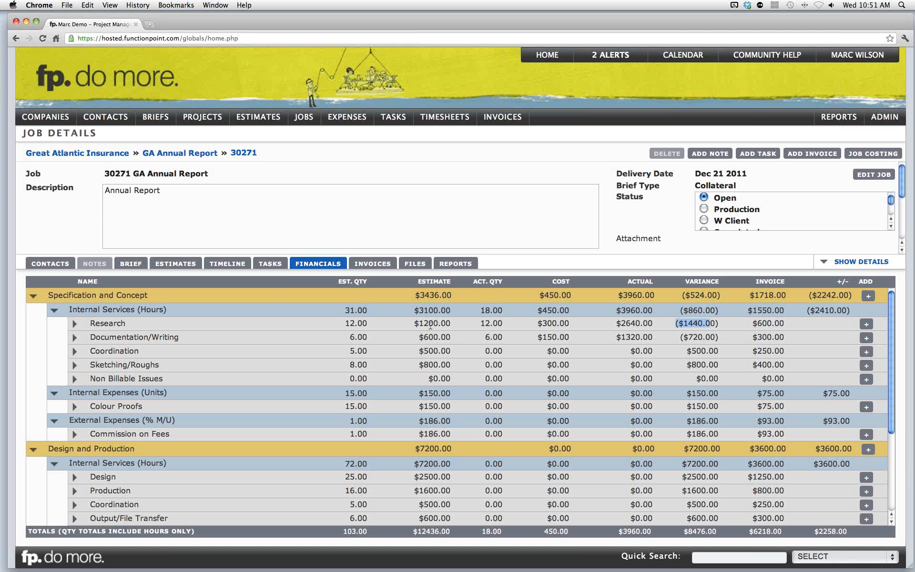
drag(414, 324, 431, 324)
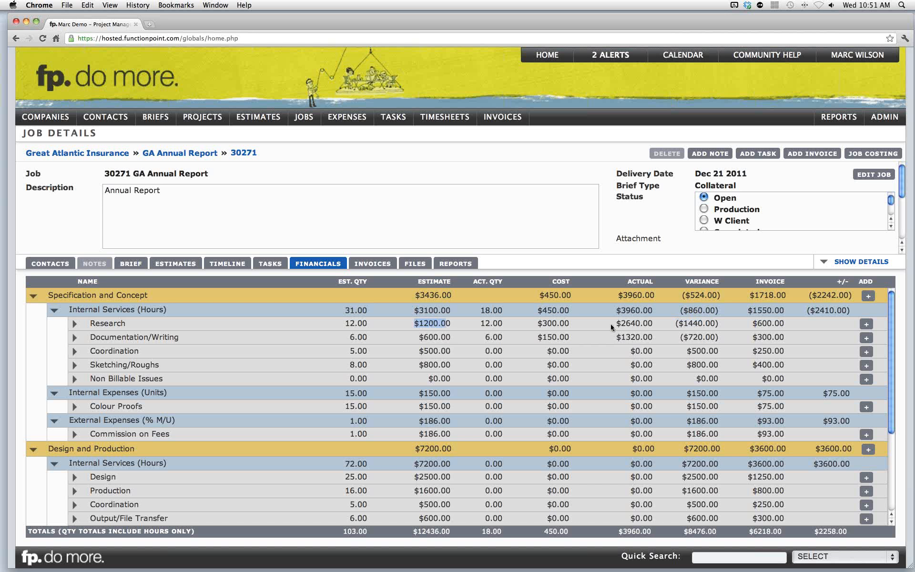
drag(617, 325, 705, 325)
click(674, 325)
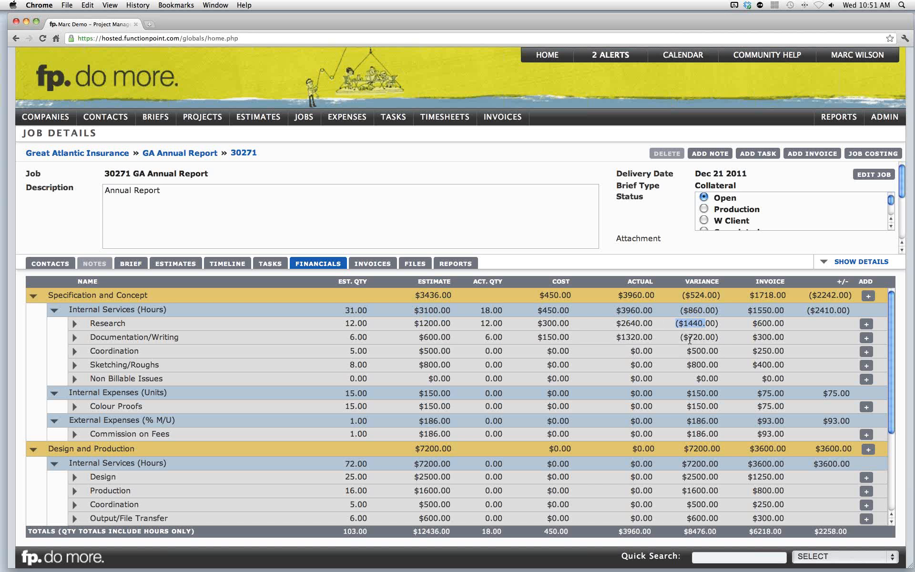
scroll(690, 341, down, 3)
scroll(690, 341, up, 3)
click(545, 240)
- Find all active jobs and generate a Gantt chart showing jobs and milestones
click(305, 138)
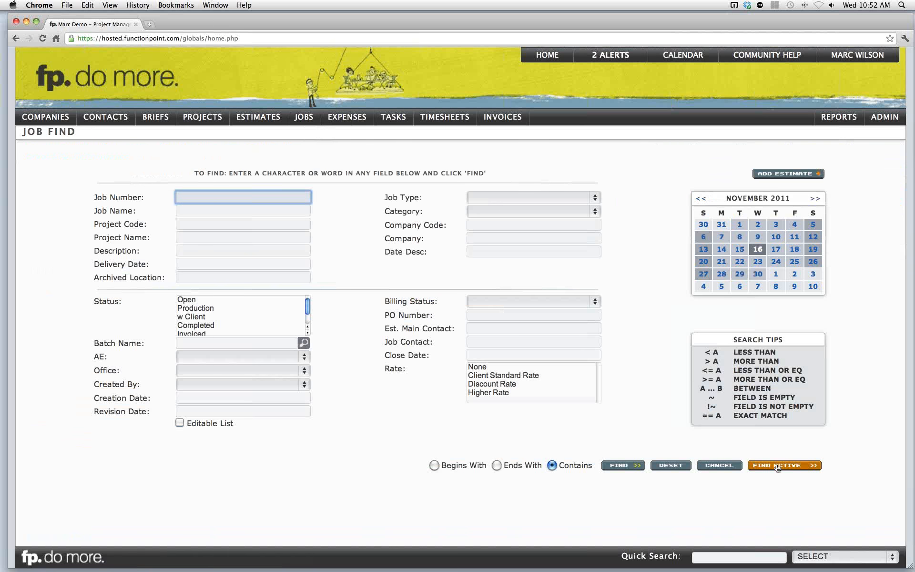
click(777, 466)
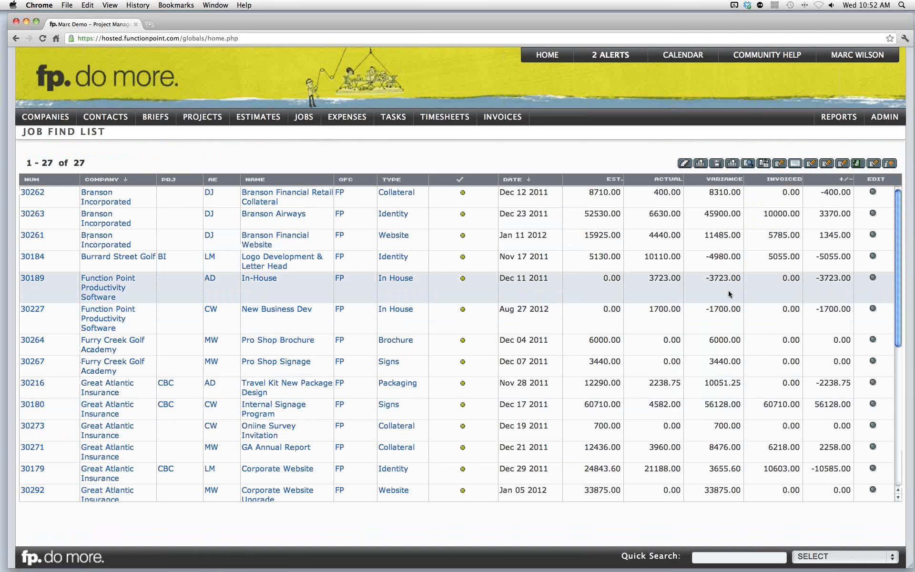
click(799, 167)
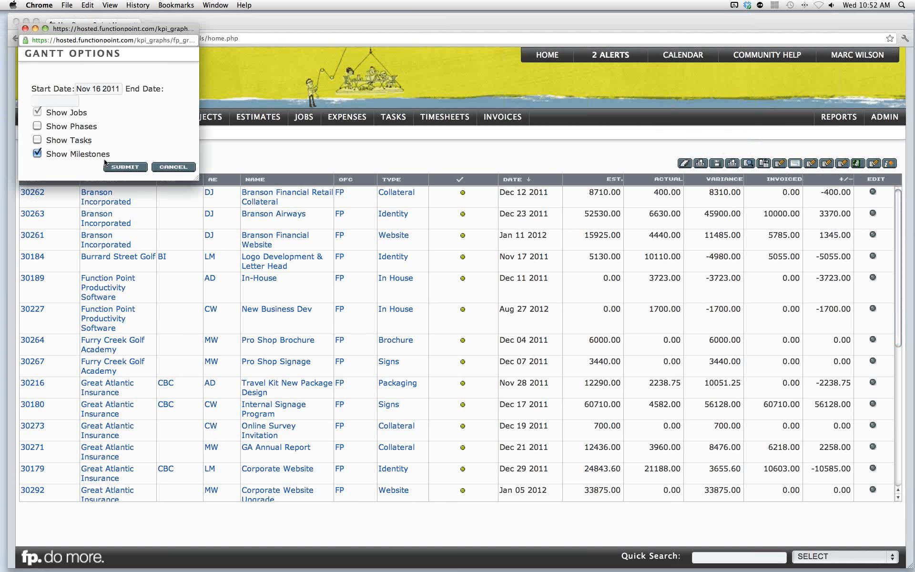
click(126, 170)
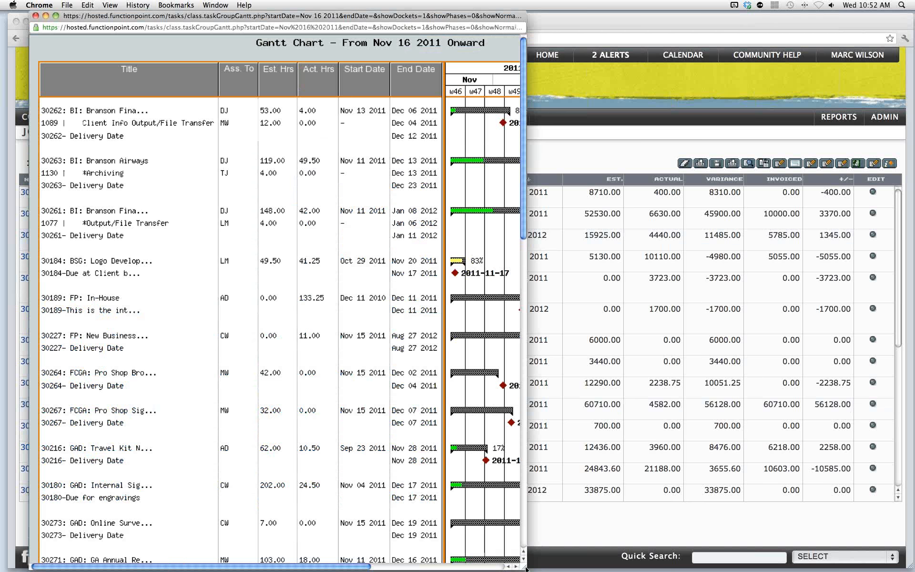
- Enlarge and scroll through the Gantt chart, then close its window
drag(617, 556, 739, 564)
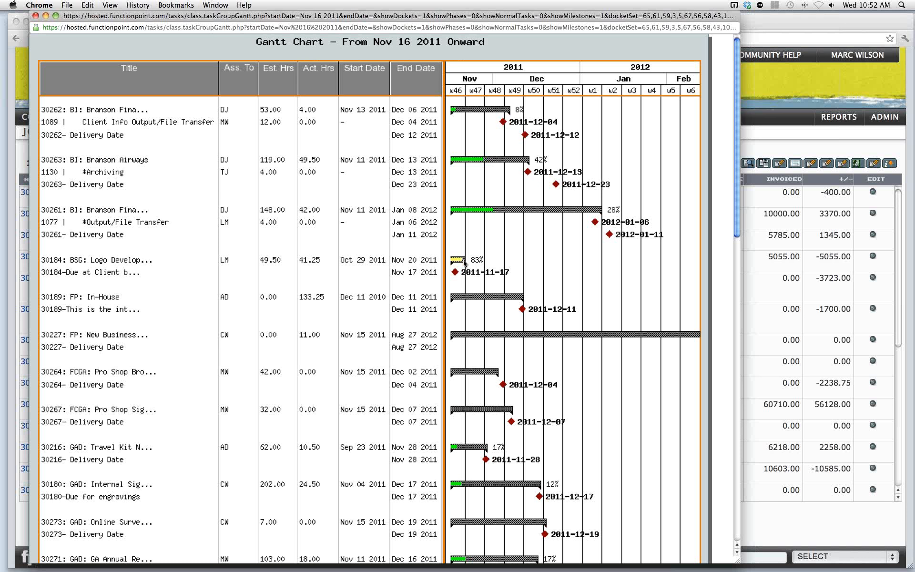
scroll(465, 262, down, 10)
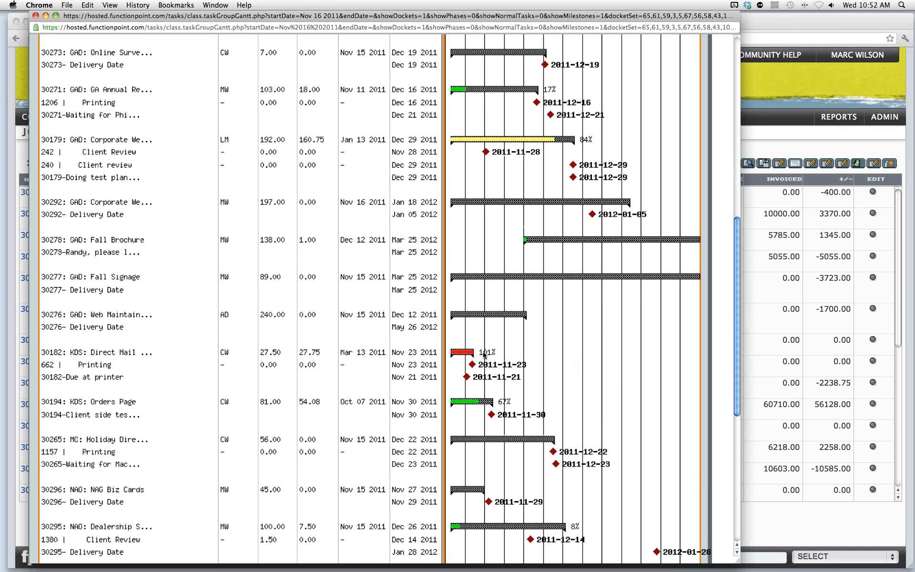
scroll(484, 354, up, 1)
scroll(483, 355, up, 9)
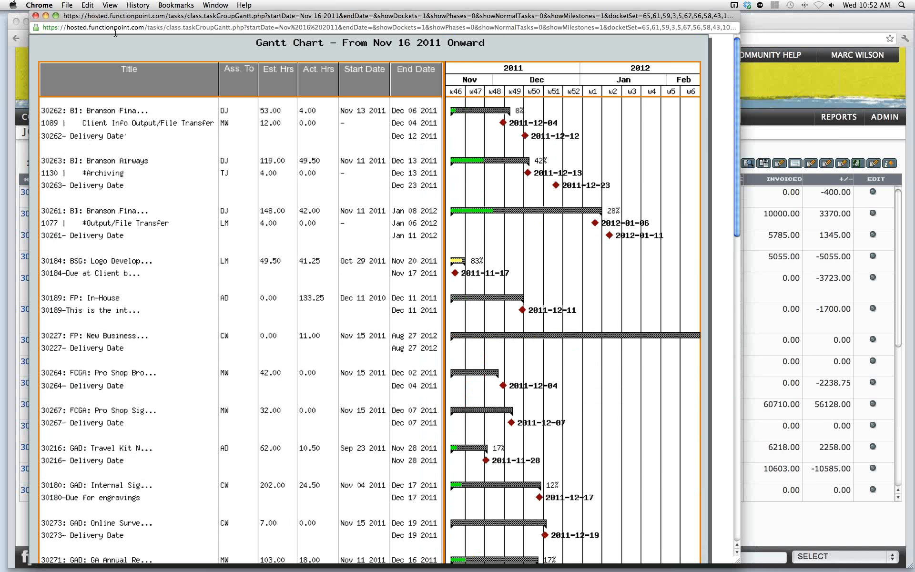
click(35, 16)
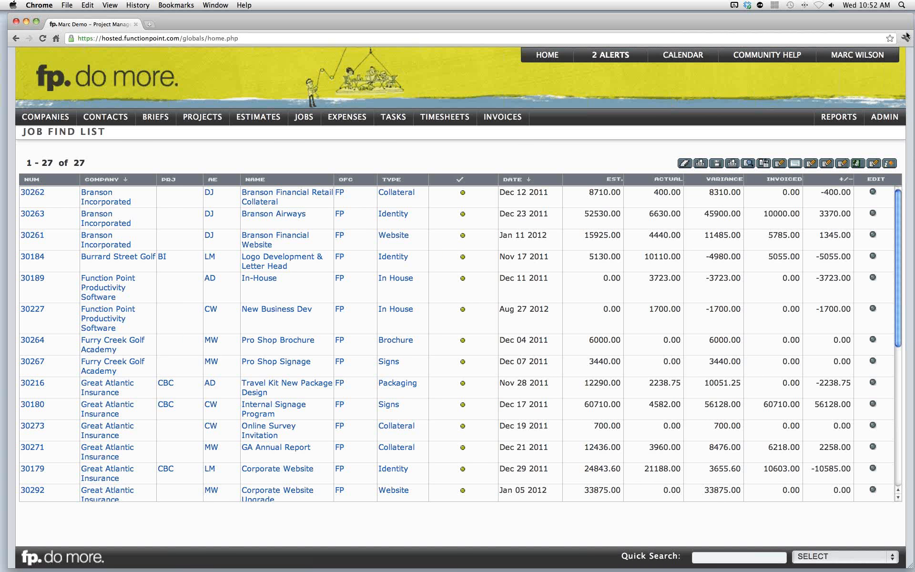
click(908, 36)
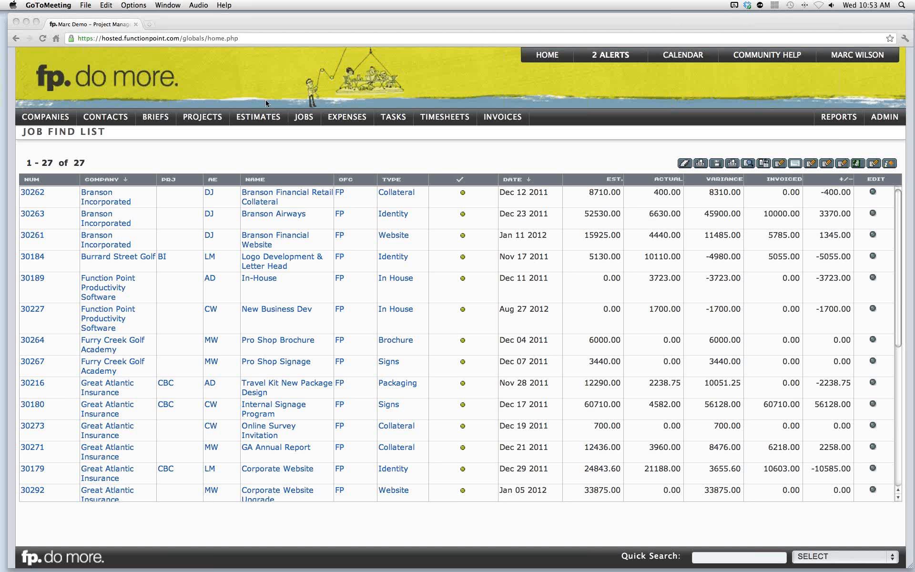
- In the 30298 Webinar Brochure estimate, delete the Specification and Concept phase and save the phases
click(258, 117)
mouse_move(262, 149)
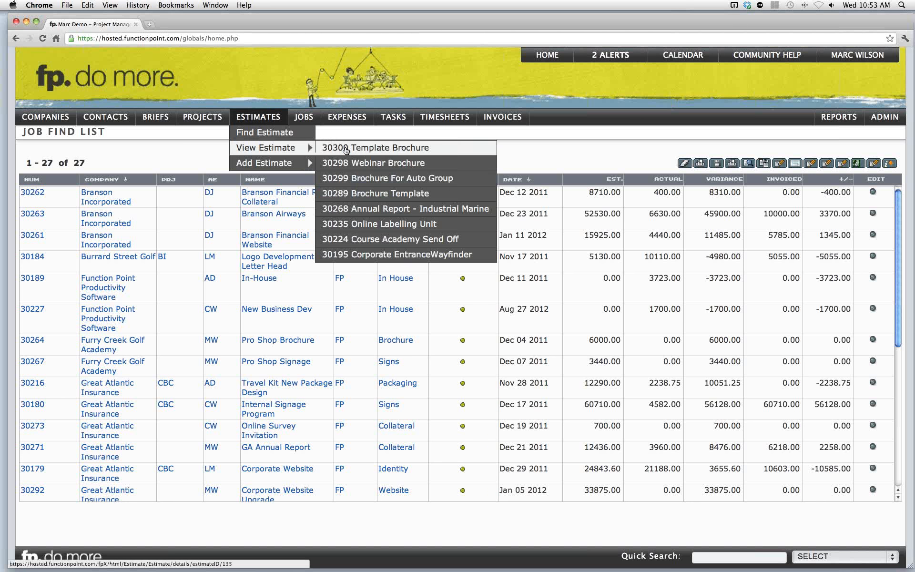
click(379, 163)
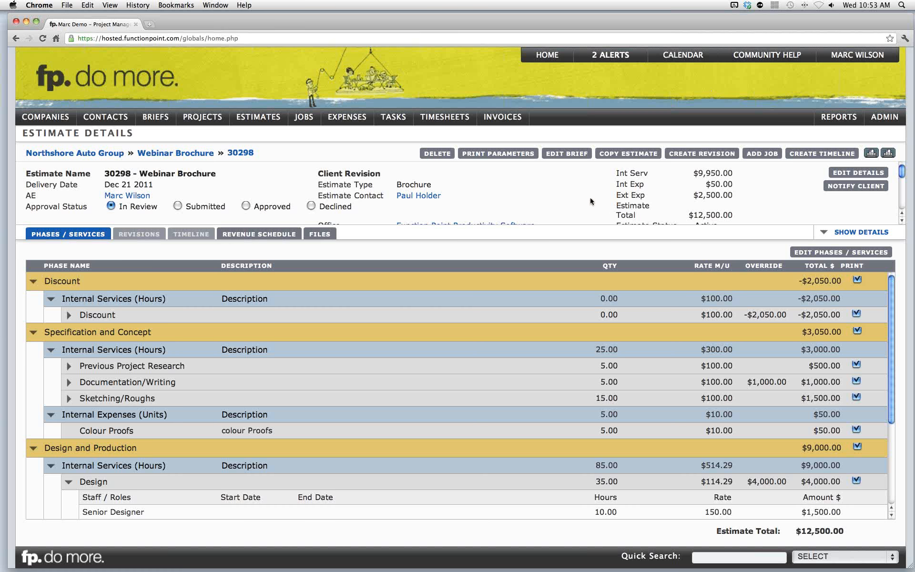
click(816, 254)
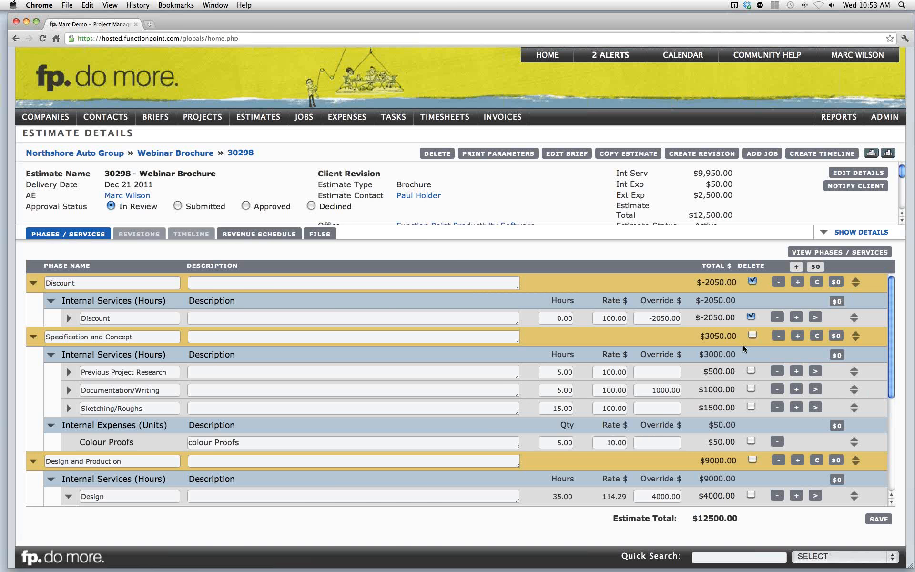
click(753, 336)
click(879, 519)
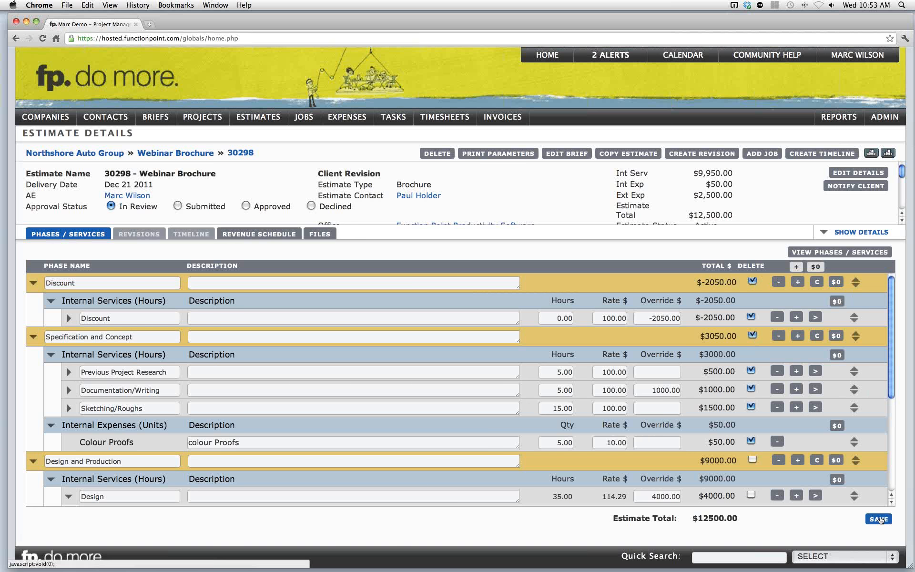
- Copy the Printing phase to the end of the estimate
click(637, 387)
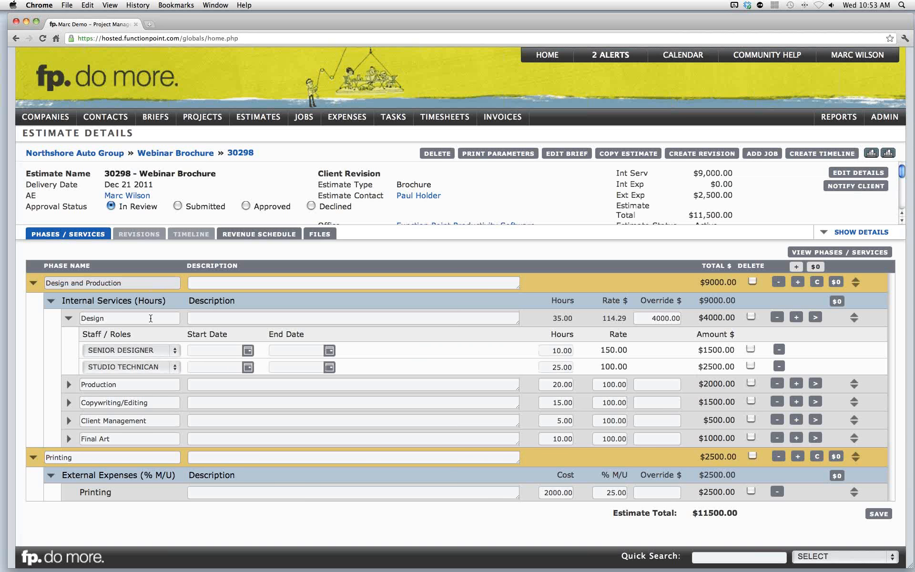
click(88, 458)
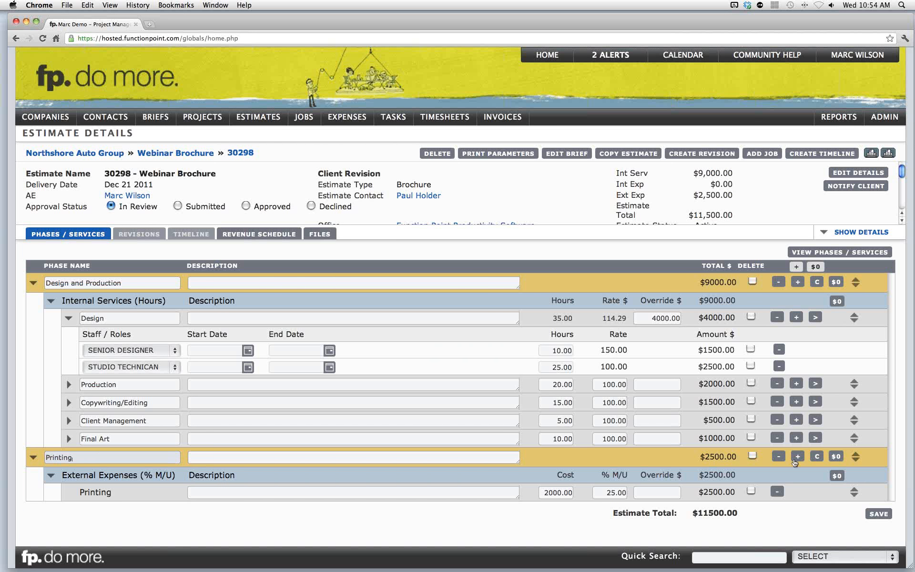
click(818, 457)
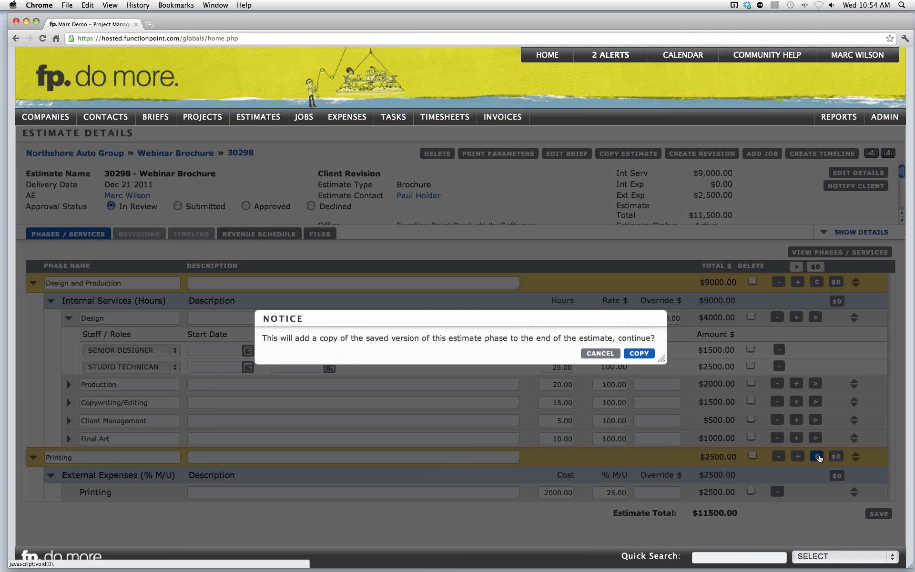
click(638, 354)
- Rename the two printing phases Printing Option A and Printing Option B
scroll(179, 438, down, 2)
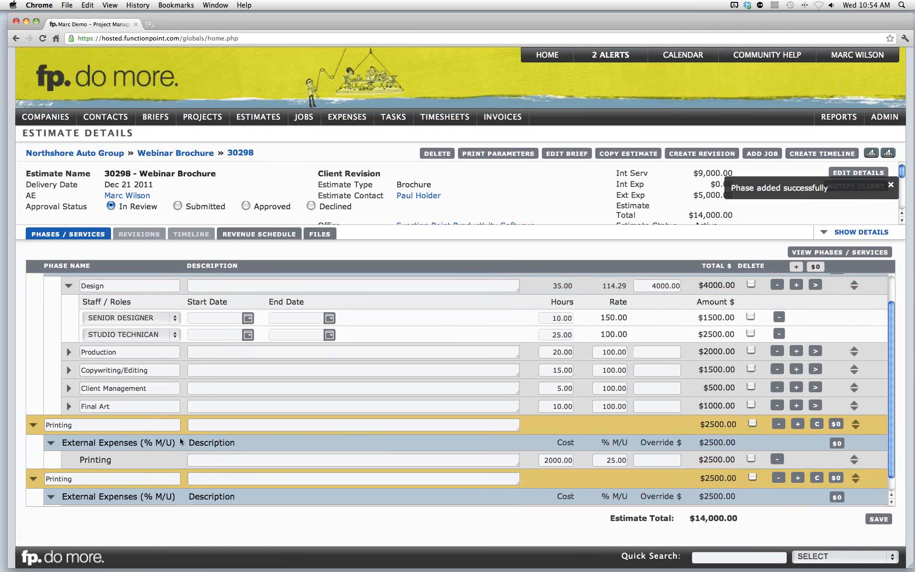
click(127, 425)
text(Option)
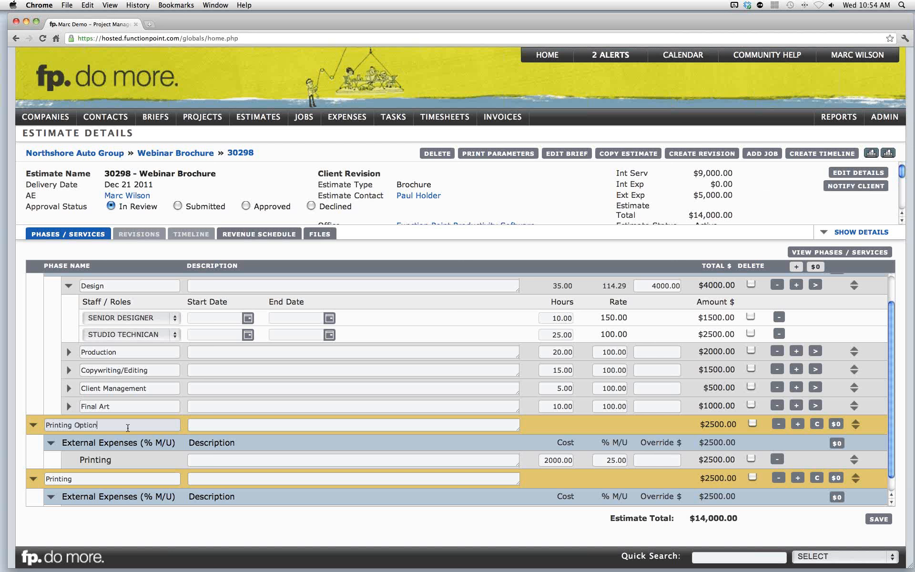
text( A)
click(117, 478)
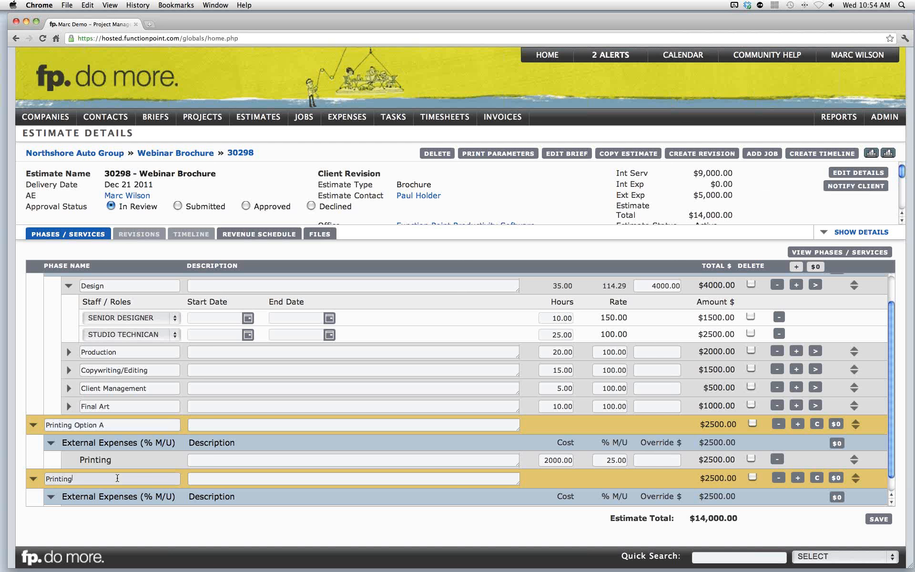
text(Option B)
scroll(286, 469, down, 1)
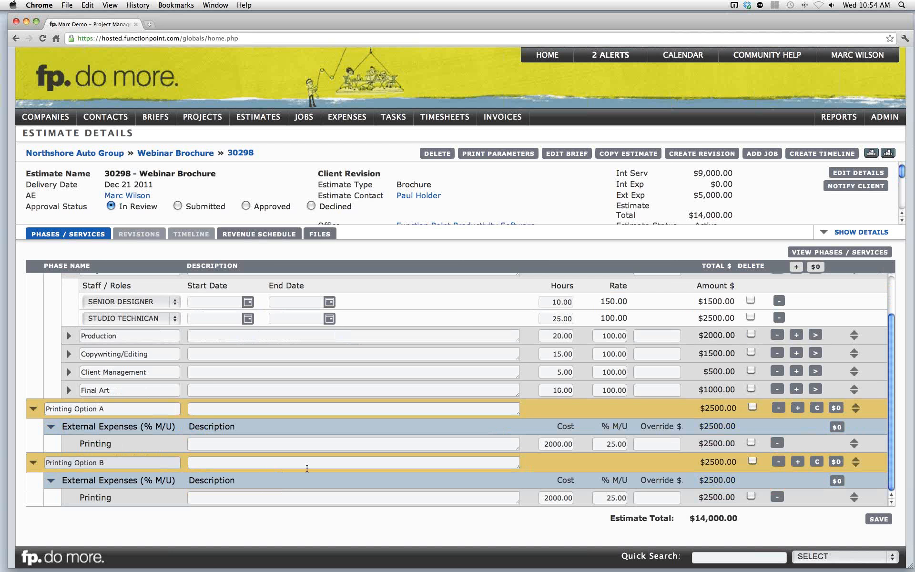
- Set the Printing Option B printing cost to 4000 and its markup to 15%
drag(545, 498, 571, 497)
text(4000)
click(571, 474)
drag(607, 498, 622, 498)
key(BackSpace)
text(15)
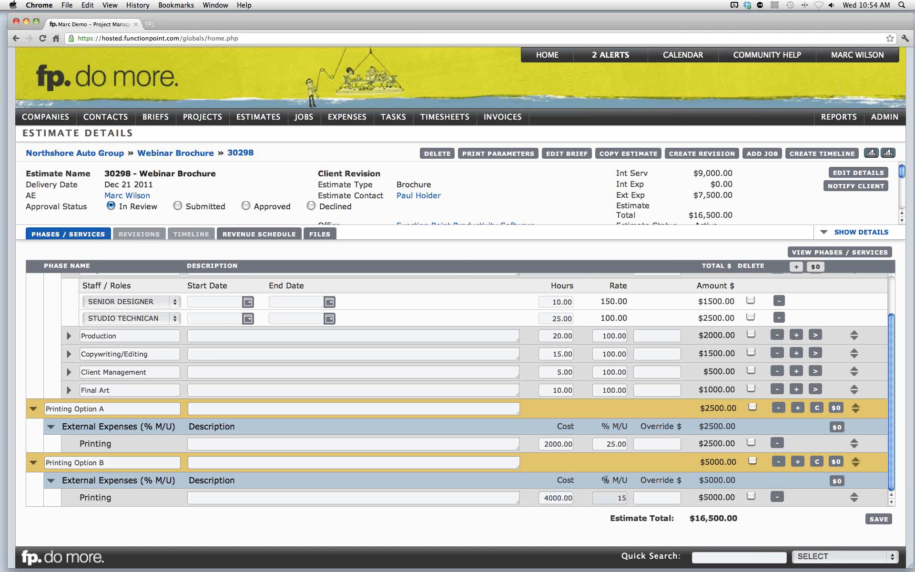
- Save the estimate phases and services
click(456, 466)
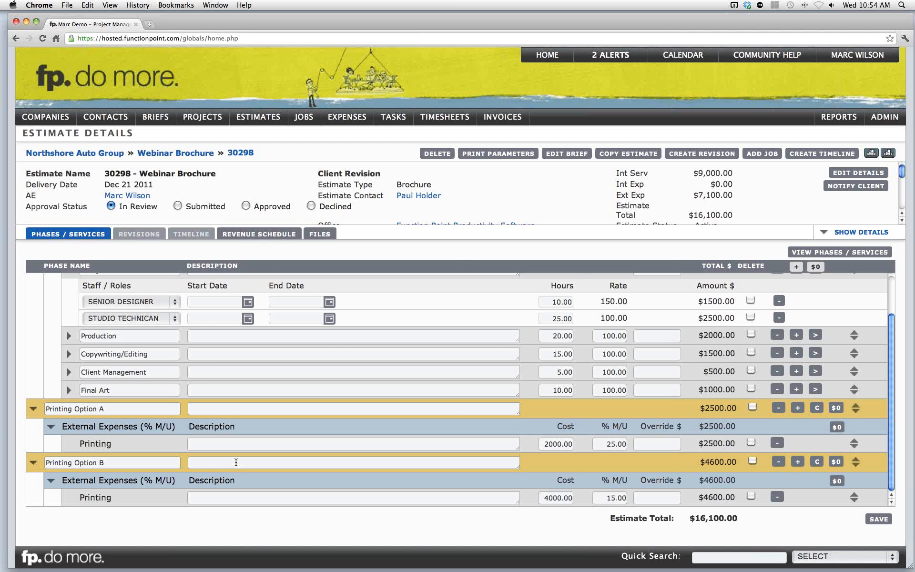
click(219, 411)
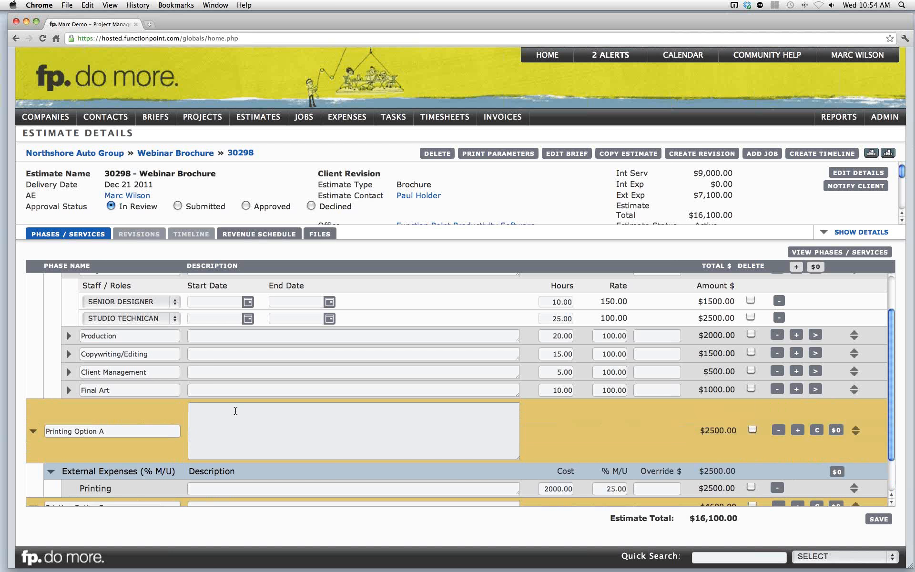
scroll(235, 411, down, 3)
click(224, 465)
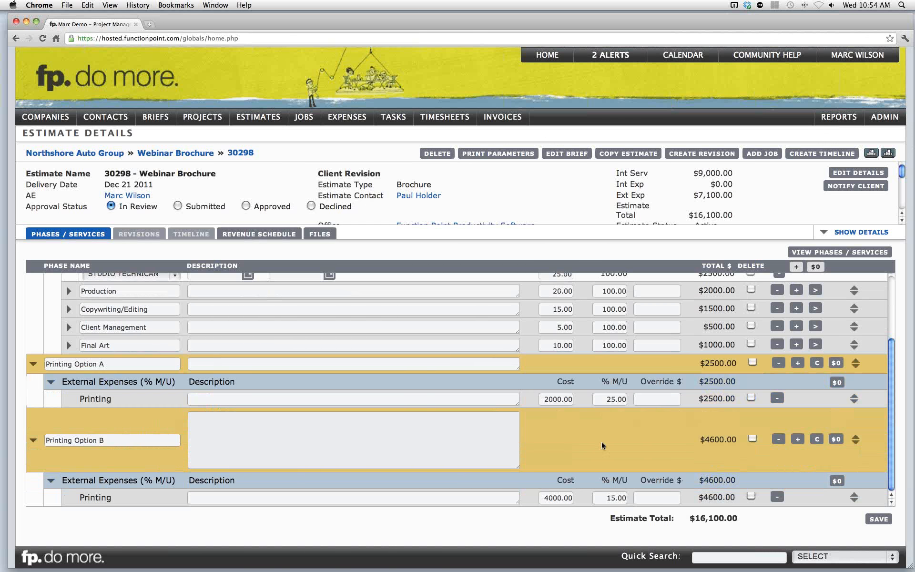
click(633, 437)
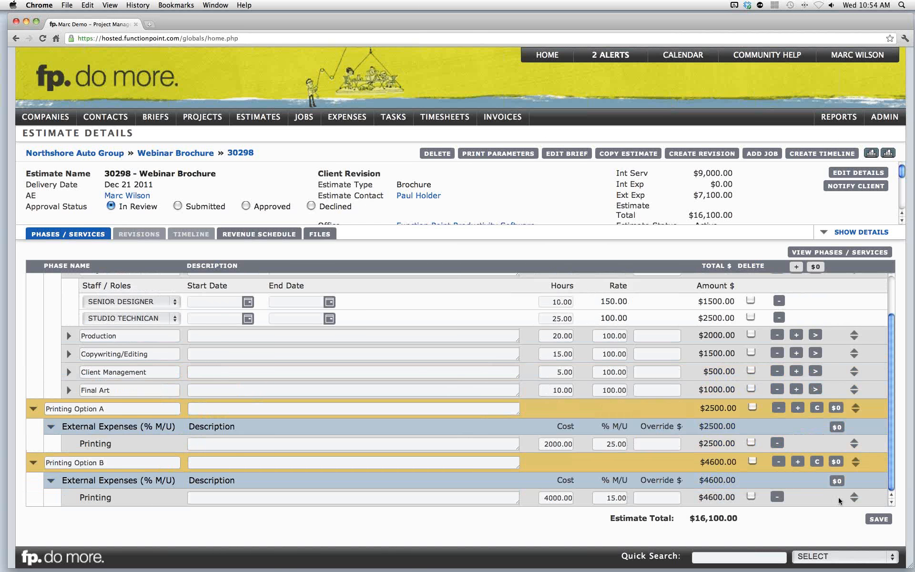
click(872, 518)
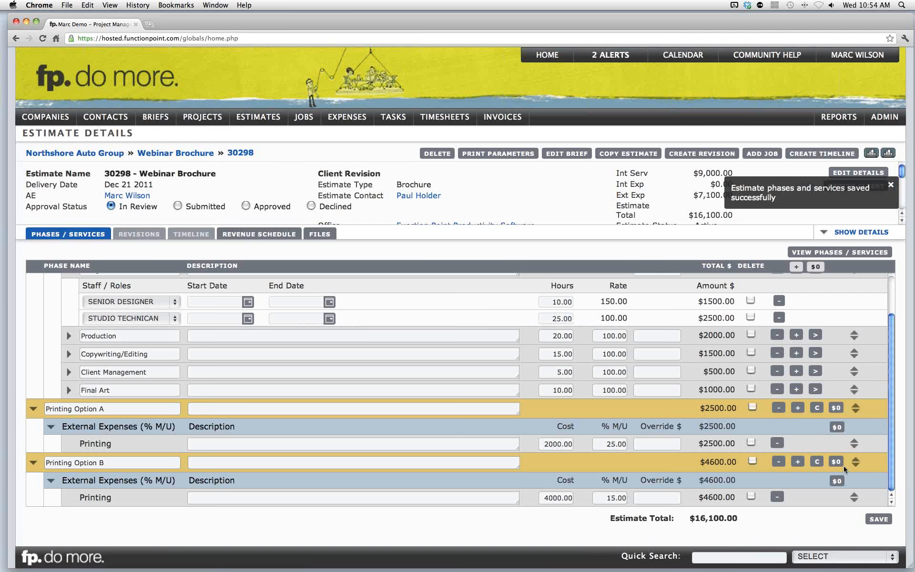
- In the print parameters, turn off the whole-estimate total and set services to print with no titles and no descriptions
scroll(842, 463, down, 2)
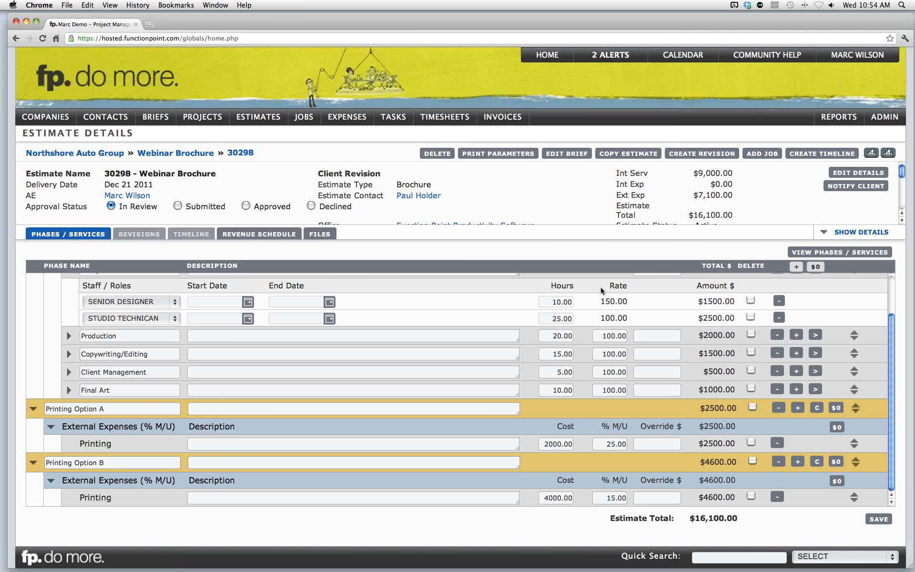
click(499, 154)
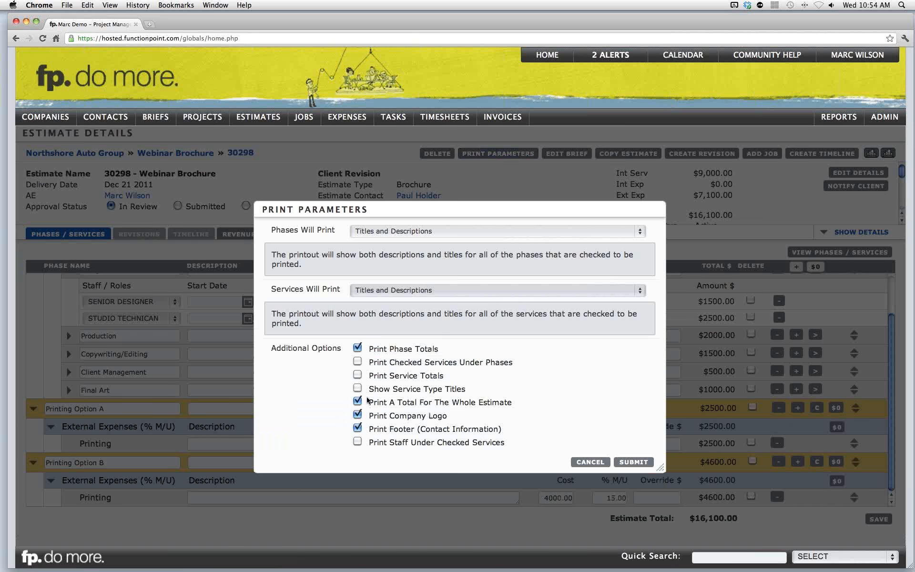
click(358, 401)
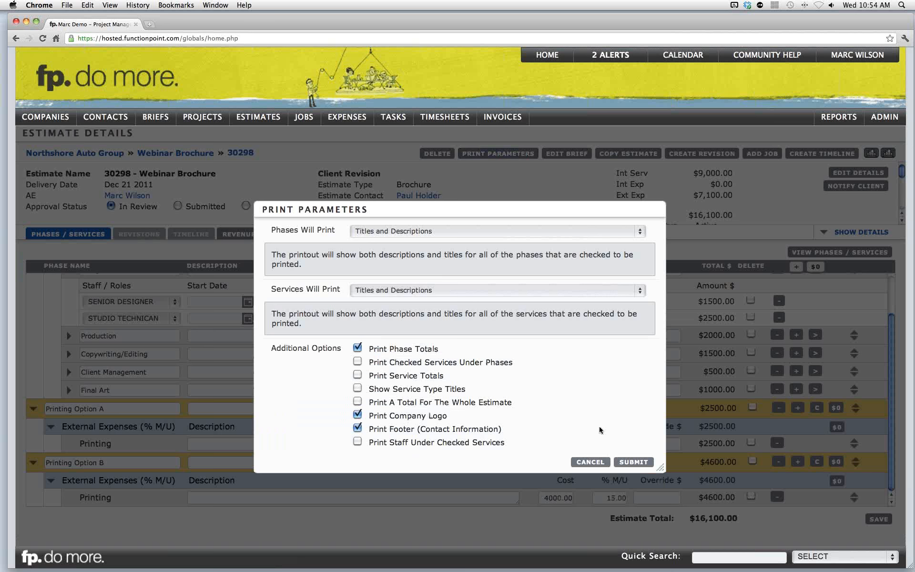
click(400, 291)
click(387, 261)
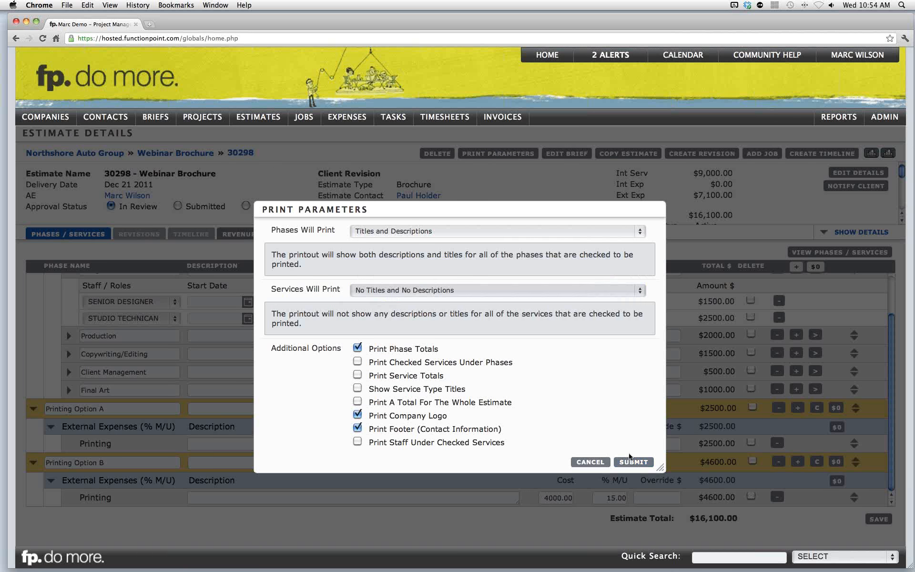
click(647, 461)
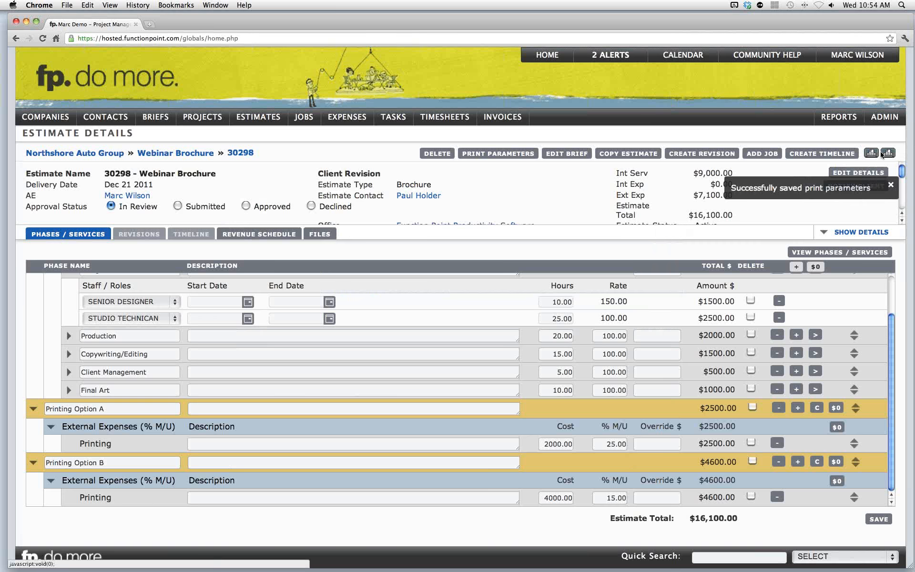
- Open the estimate printout, zoom in to review the phase lines and amounts, then close the printout
click(872, 152)
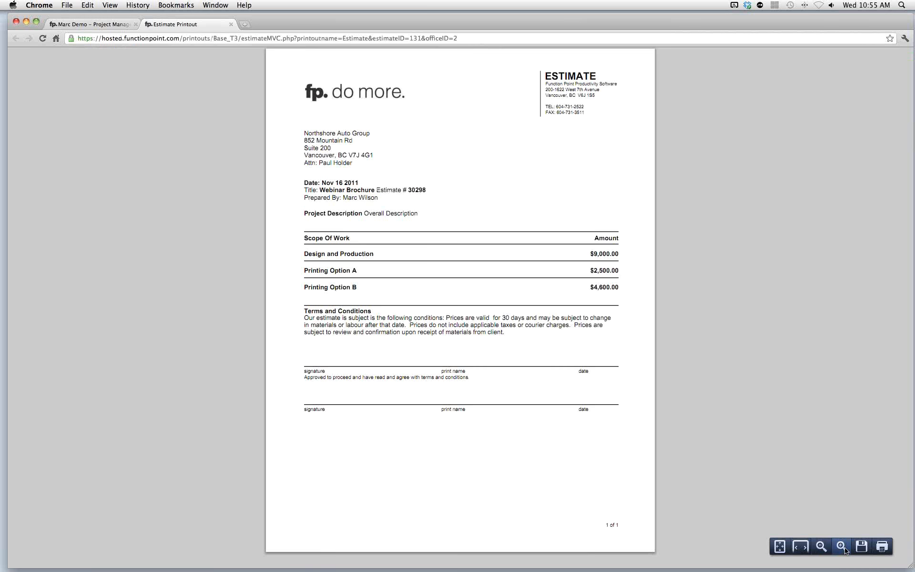
click(843, 547)
click(842, 547)
click(843, 547)
drag(187, 404, 292, 400)
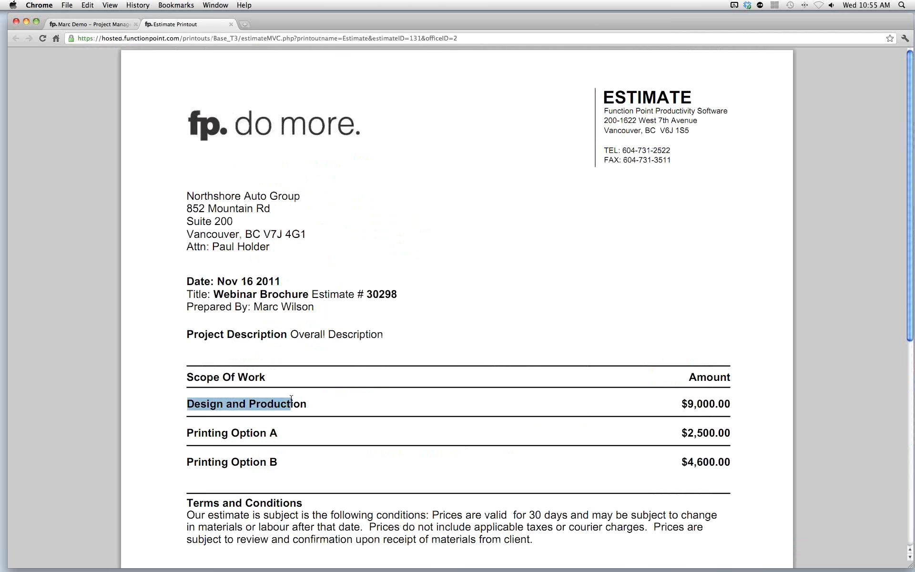
click(291, 398)
drag(208, 431, 267, 434)
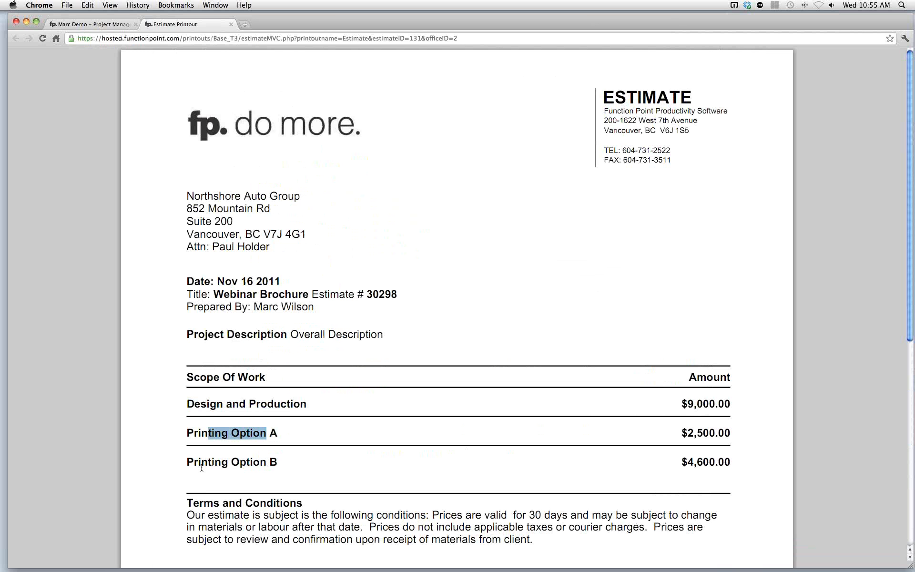
drag(208, 462, 276, 461)
click(269, 459)
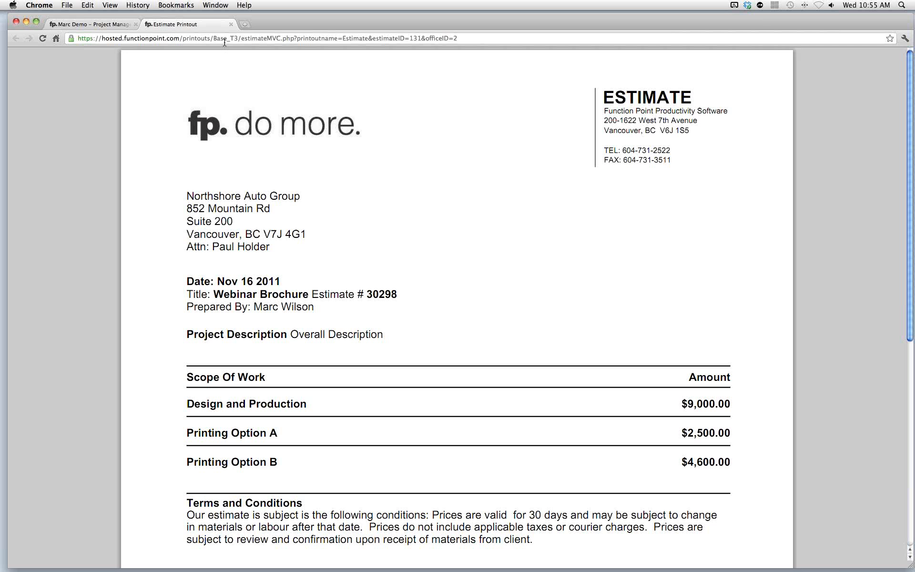
click(231, 24)
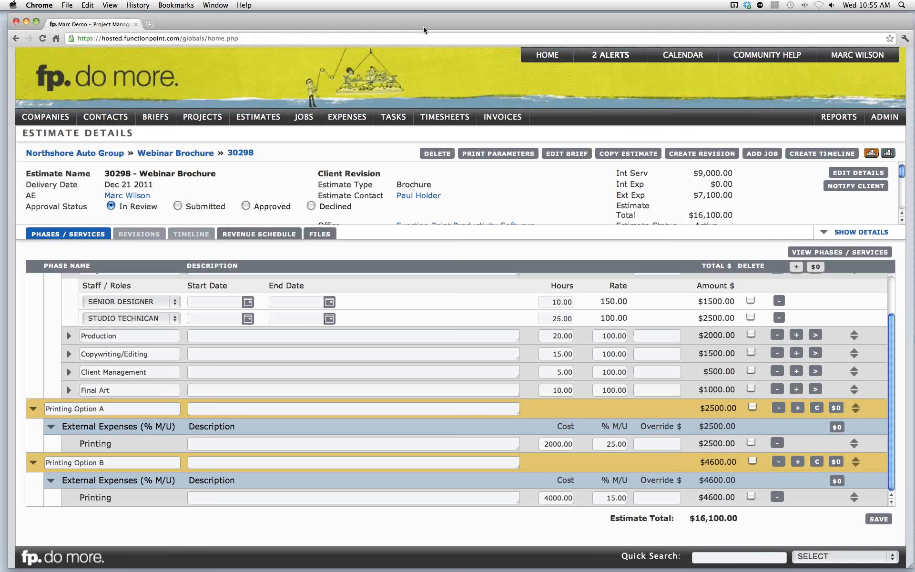
click(904, 35)
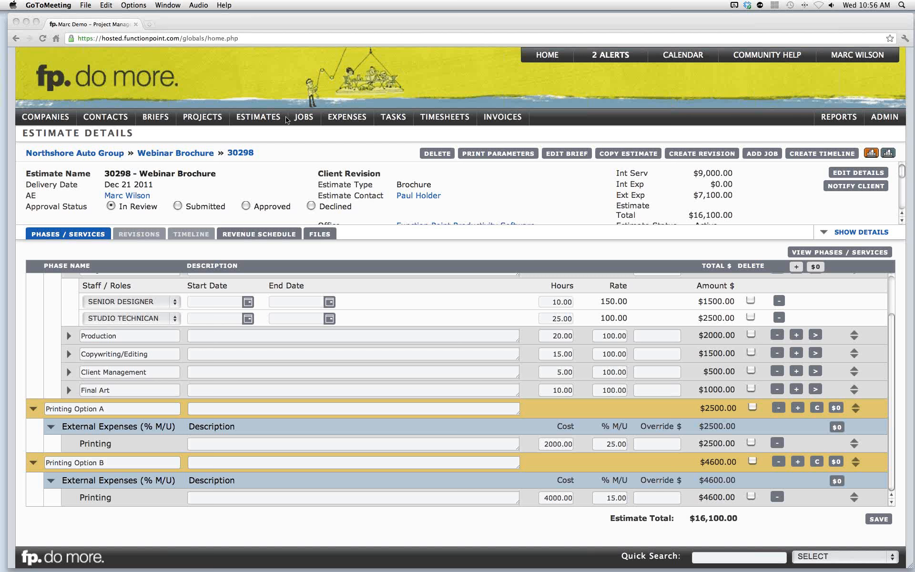
- Search estimates by the name "nag b" and open the NAG Biz Cards estimate
click(278, 85)
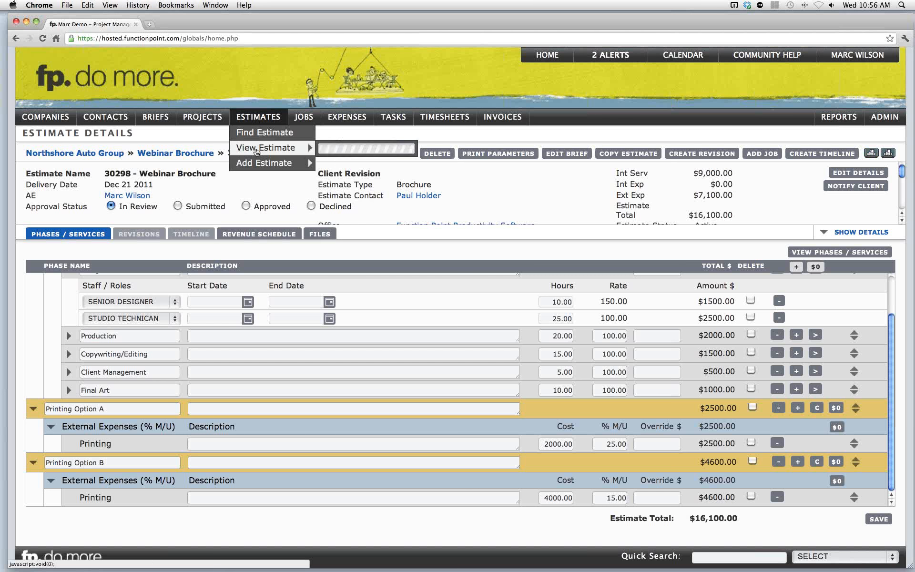
mouse_move(310, 150)
click(276, 136)
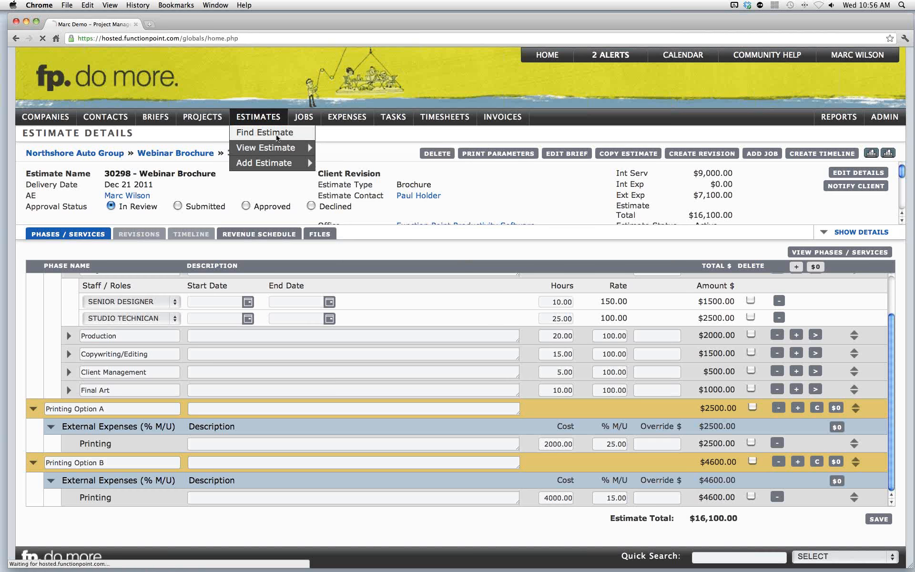
key(Tab)
text(nag b)
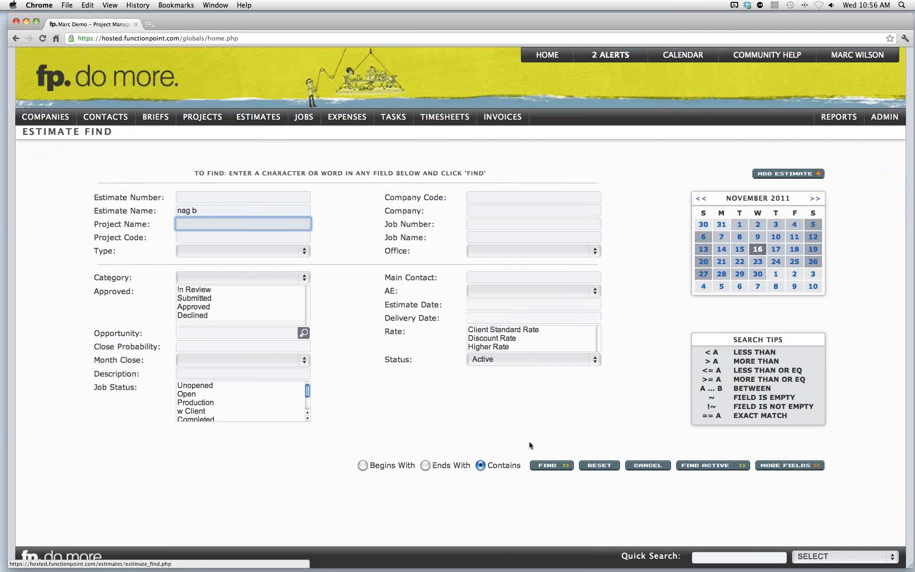
click(548, 466)
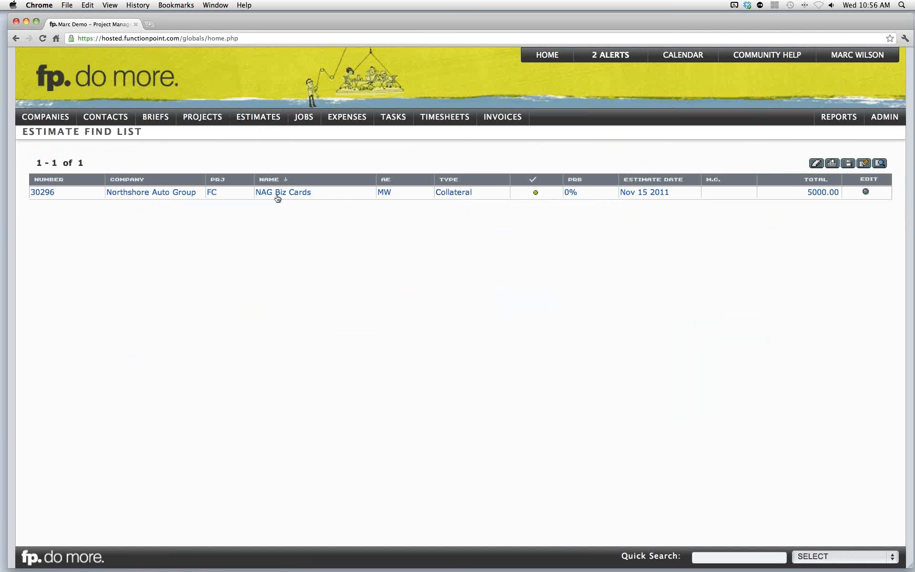
click(279, 193)
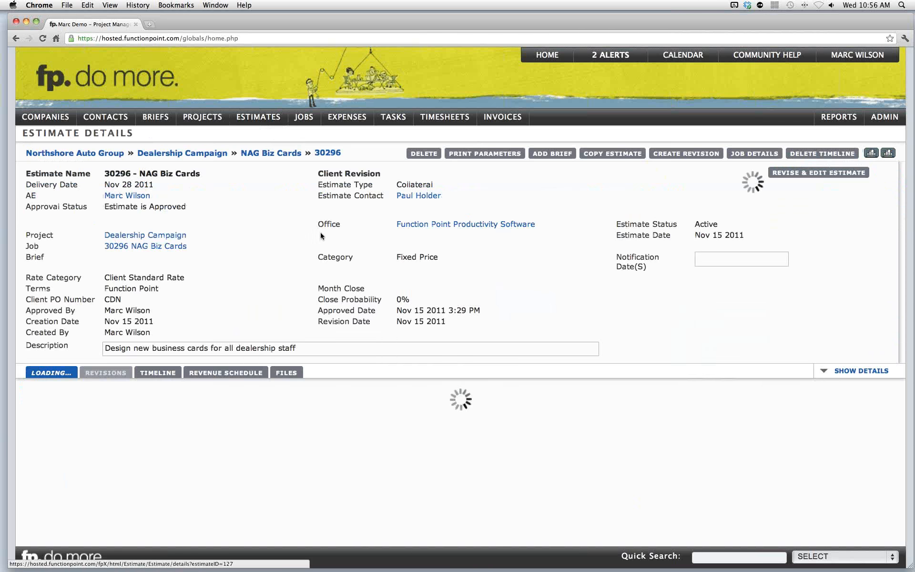
- Copy the estimate under the new name "Copied Tme;ione Example"
scroll(367, 345, down, 3)
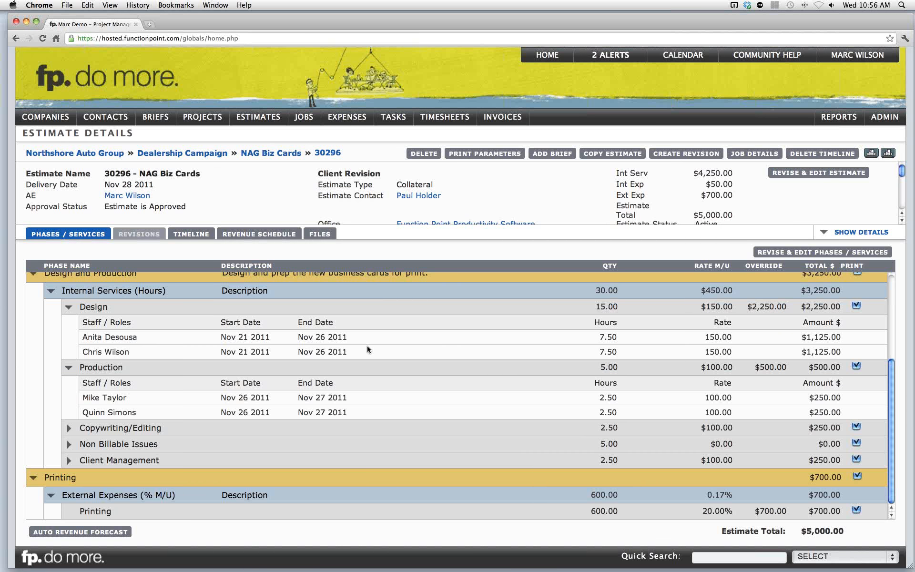
scroll(367, 345, up, 1)
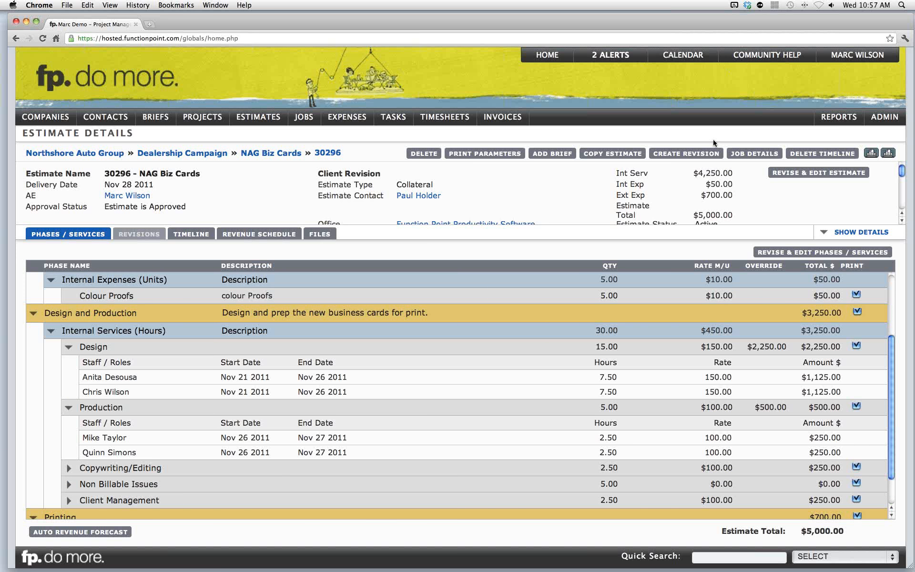
click(608, 159)
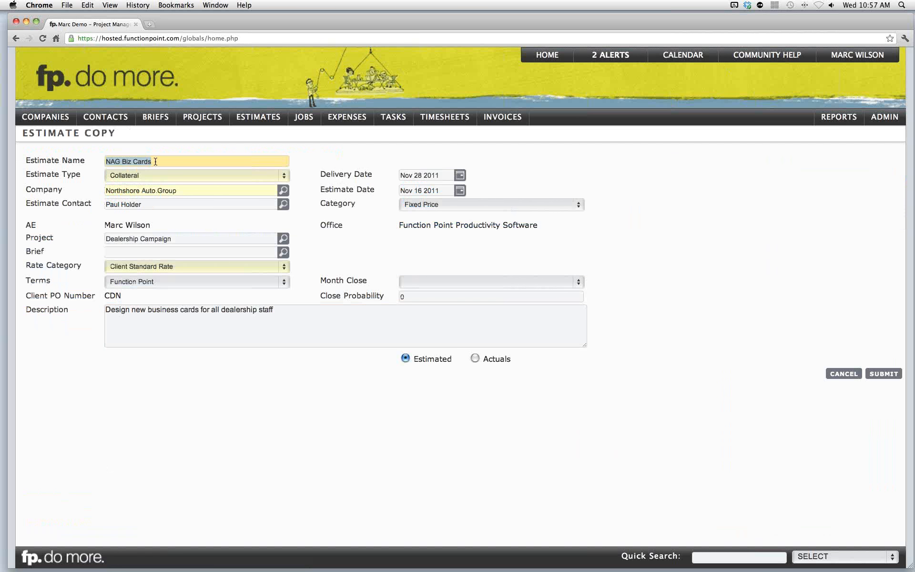
text(Copied Tme;ione Example)
click(879, 374)
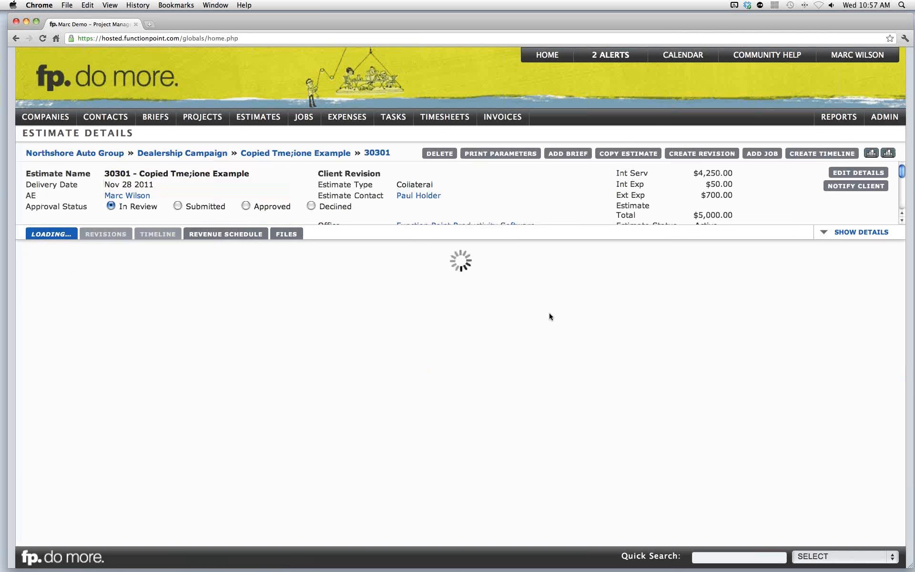
- Create a timeline for the copied estimate, using this estimate as the template
scroll(310, 403, down, 3)
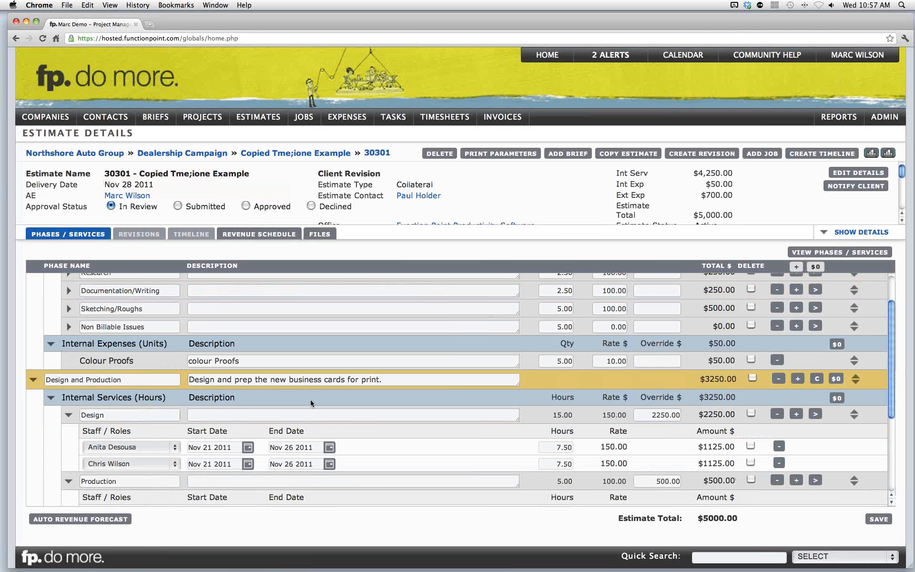
scroll(311, 401, down, 3)
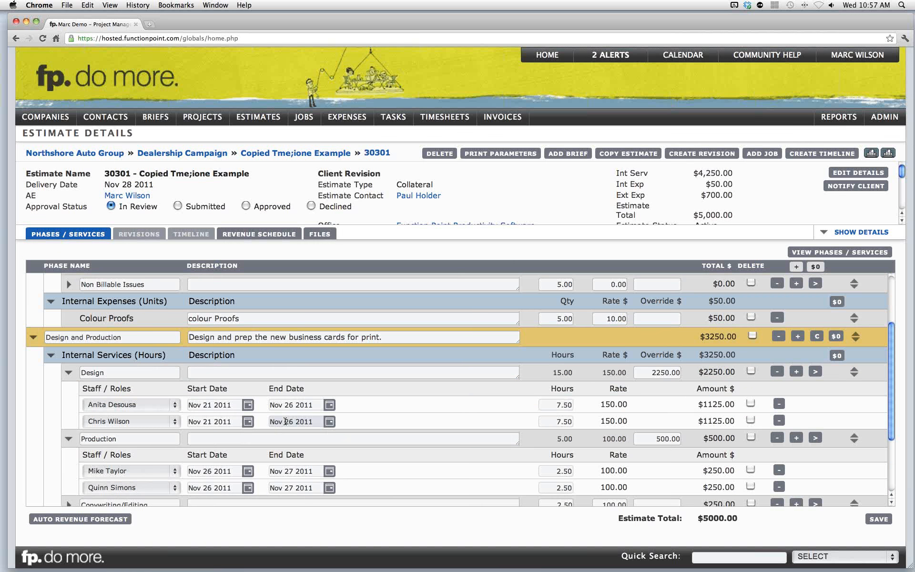
scroll(285, 422, down, 3)
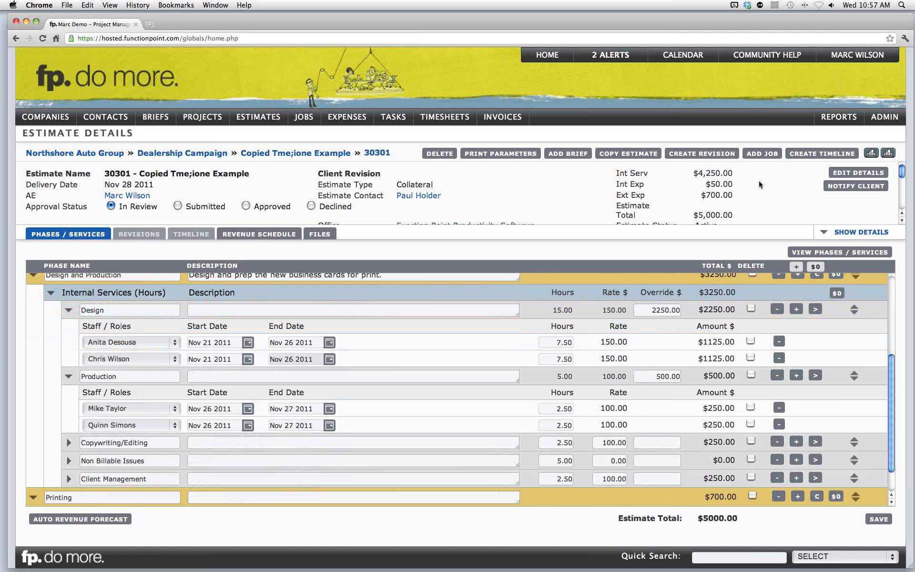
click(802, 155)
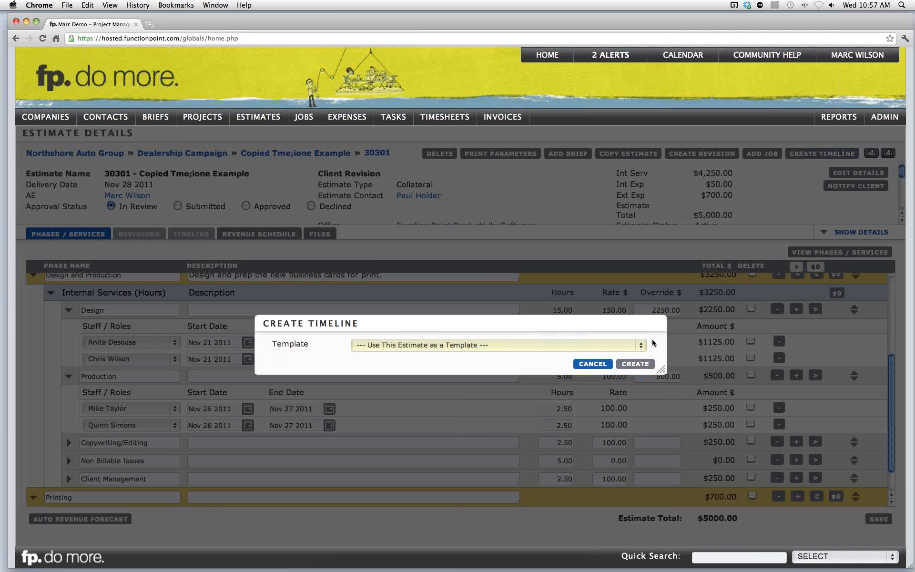
click(636, 365)
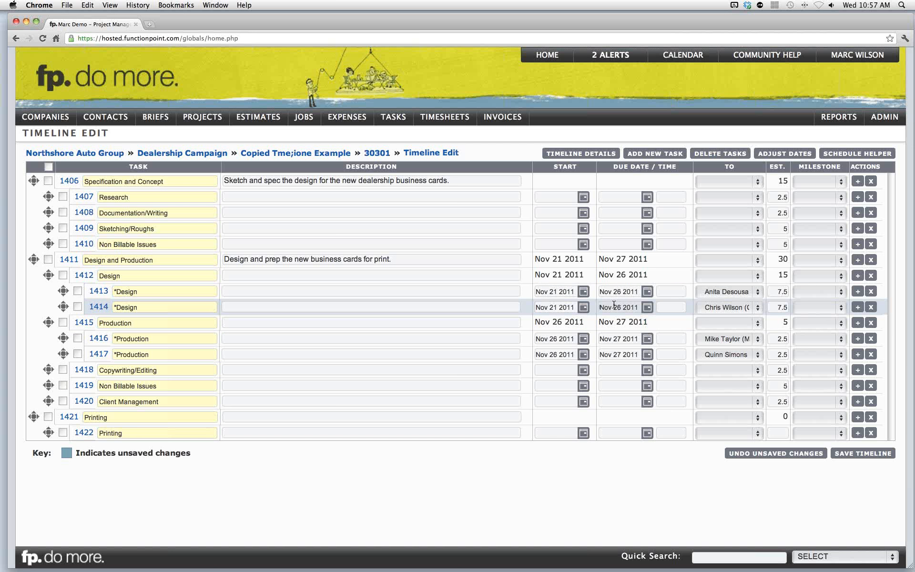
- Adjust the timeline's start dates to begin on April 2, 2012
click(779, 155)
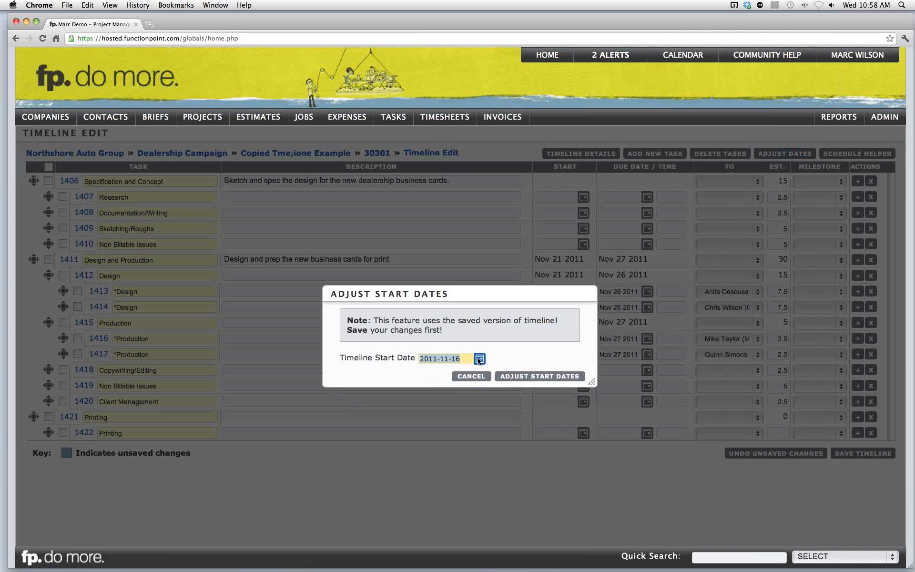
click(479, 359)
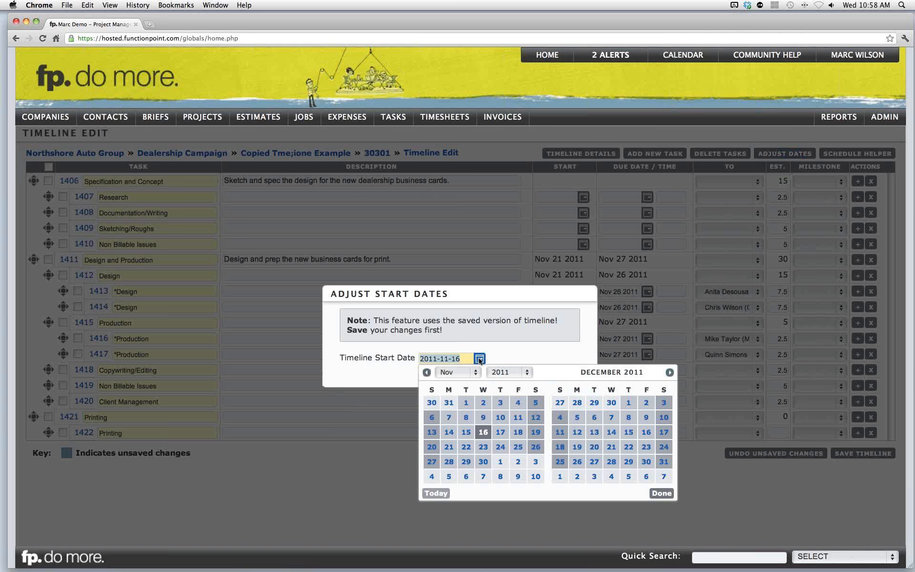
click(669, 373)
click(669, 372)
click(670, 373)
click(670, 372)
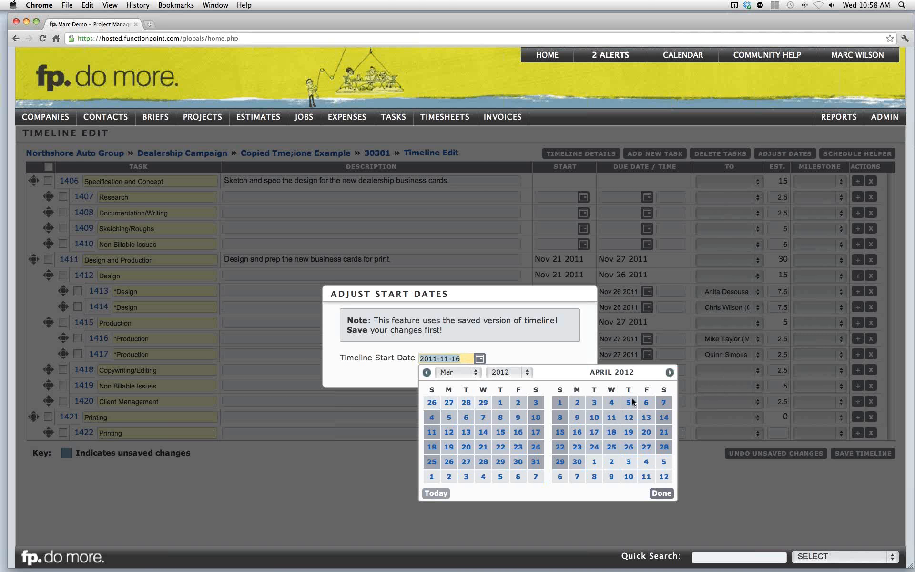
click(577, 403)
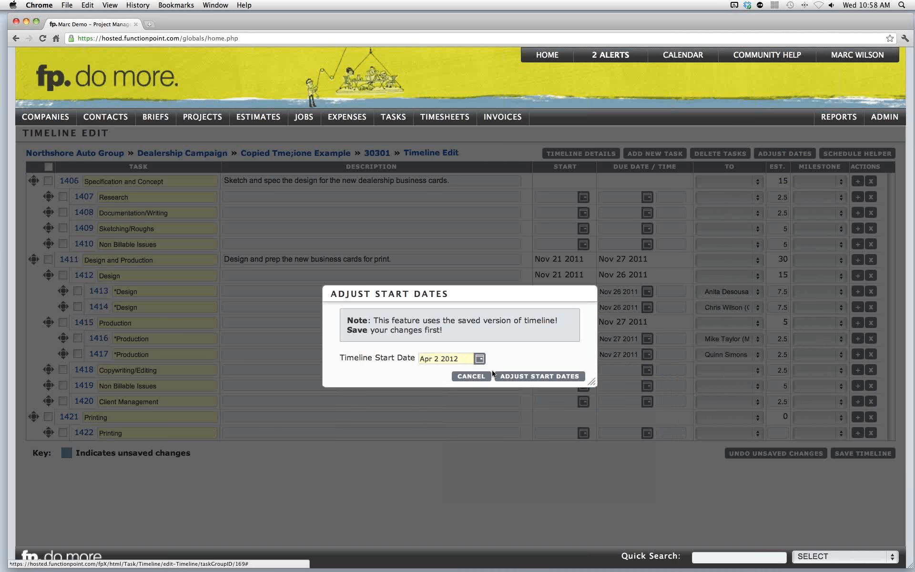
click(519, 377)
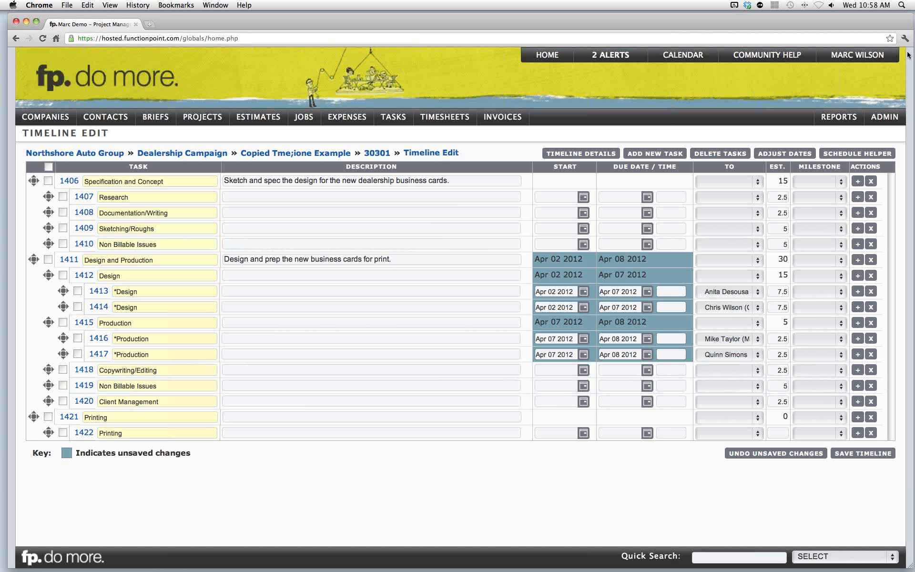
- Open the Brochure for Auto Group estimate
click(907, 36)
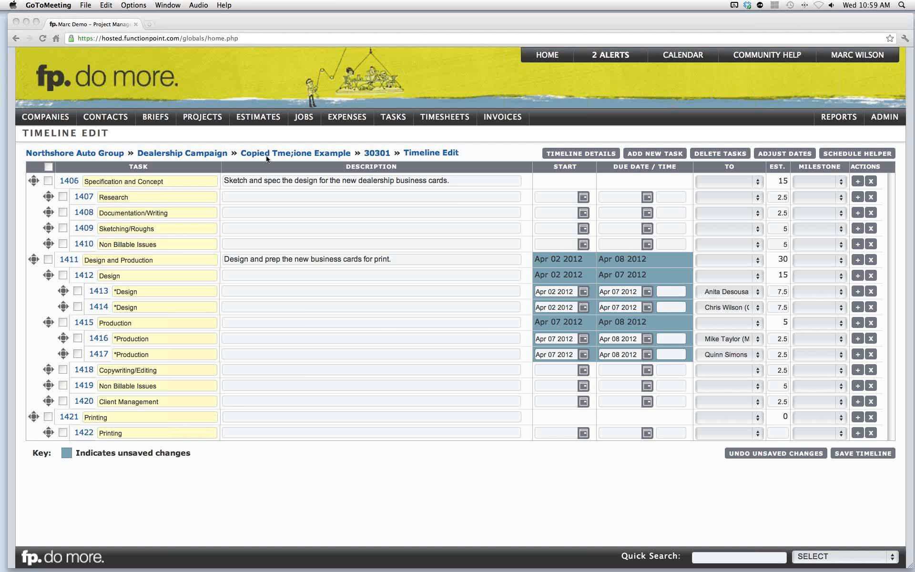
click(260, 105)
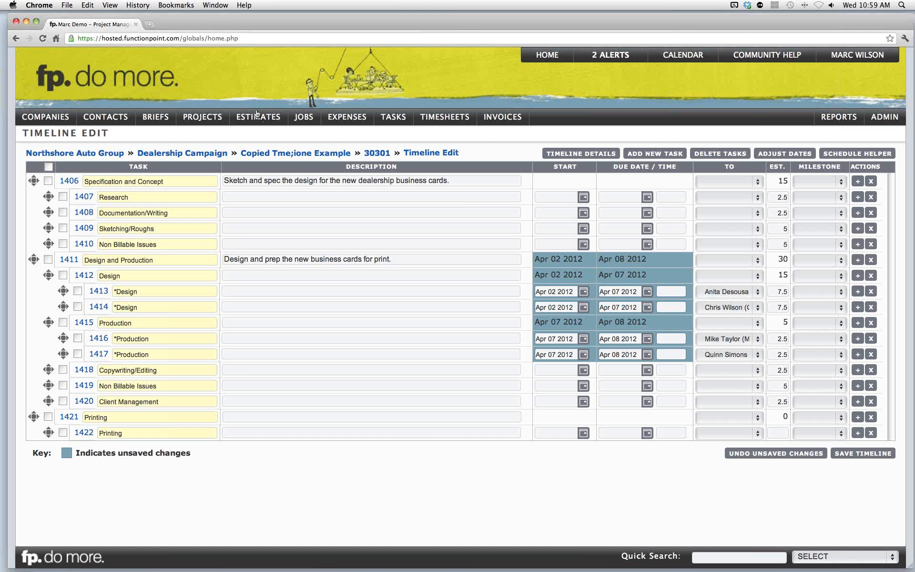
mouse_move(258, 117)
mouse_move(291, 148)
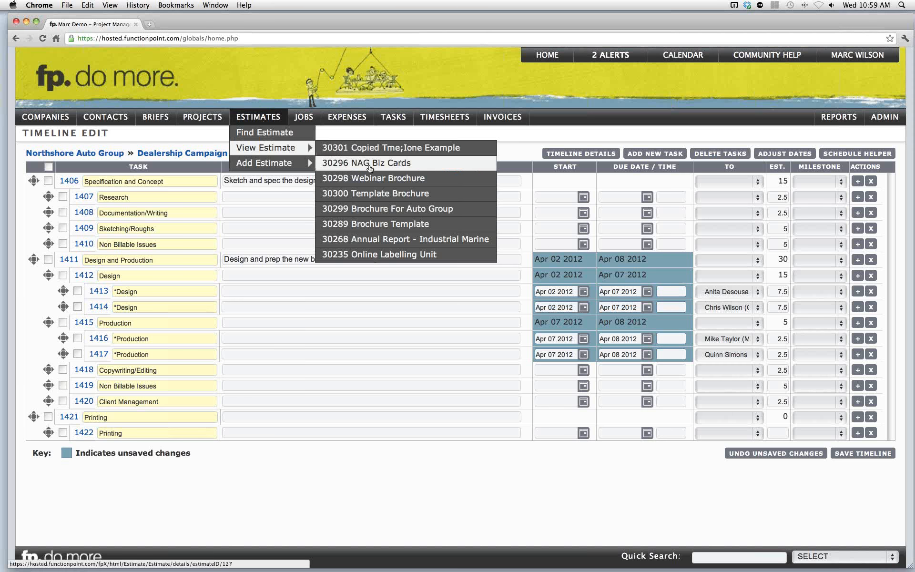
click(399, 181)
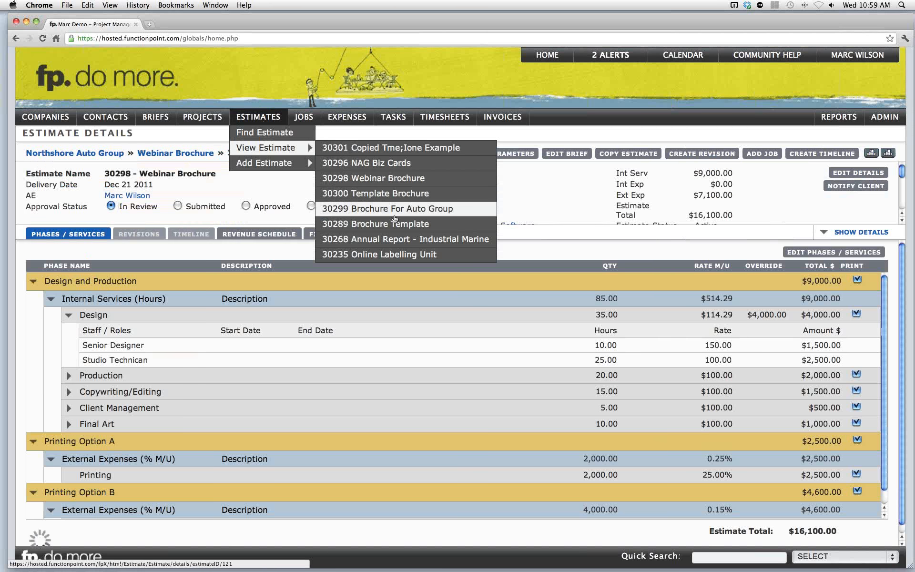
click(411, 213)
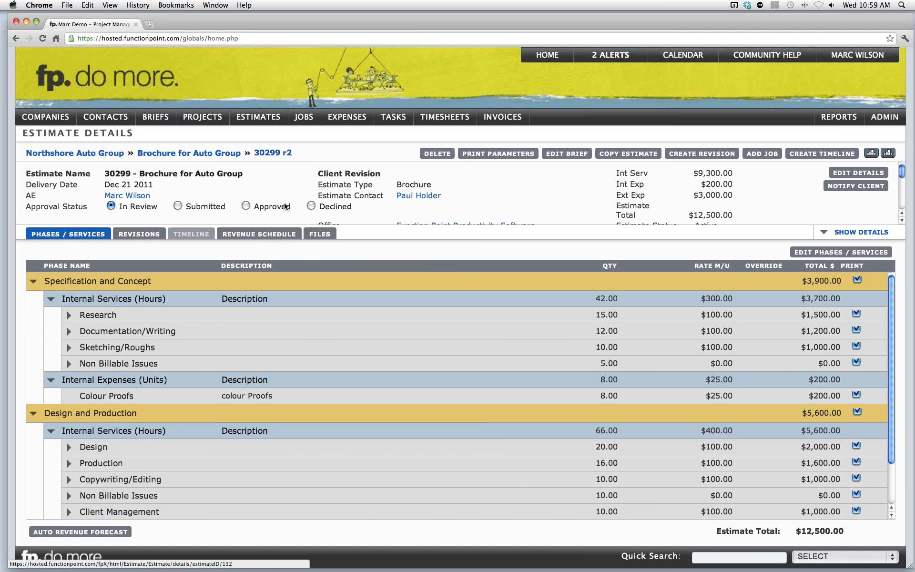
- Open the estimate's revisions, open revision 30299 r1 and make it the active version
click(151, 238)
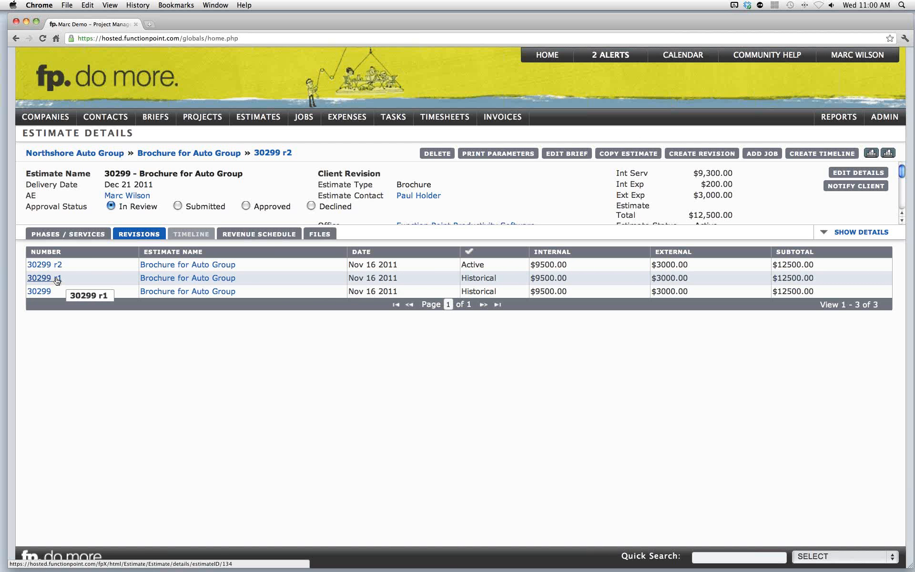
click(172, 280)
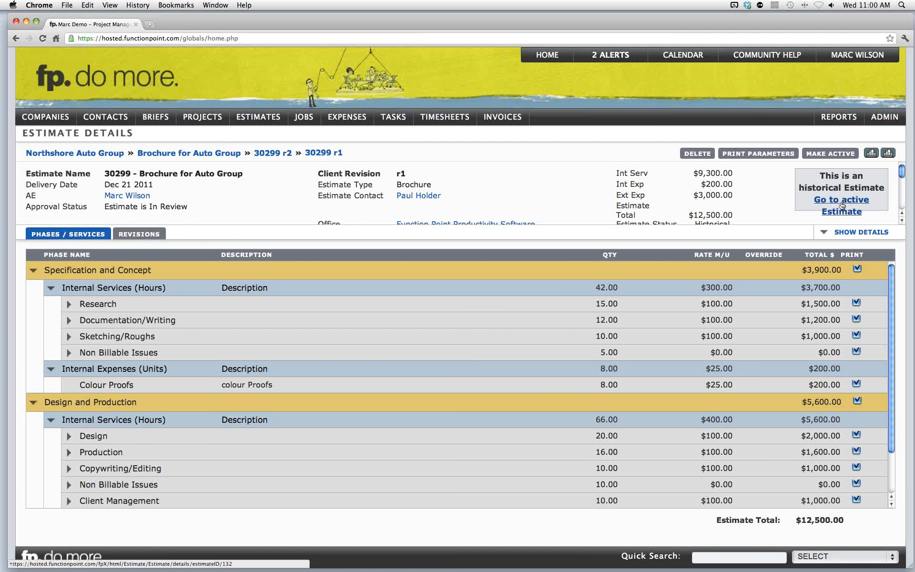
click(828, 154)
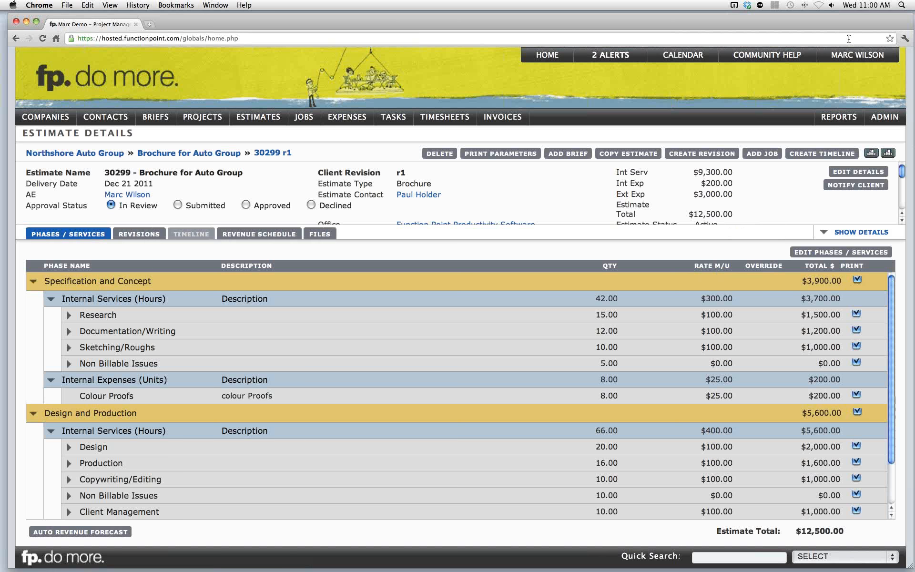
click(905, 33)
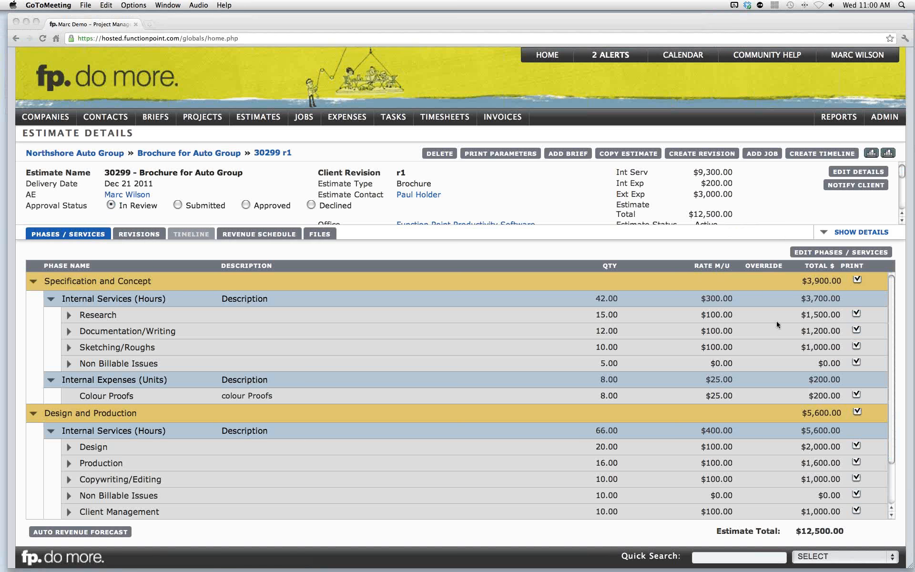